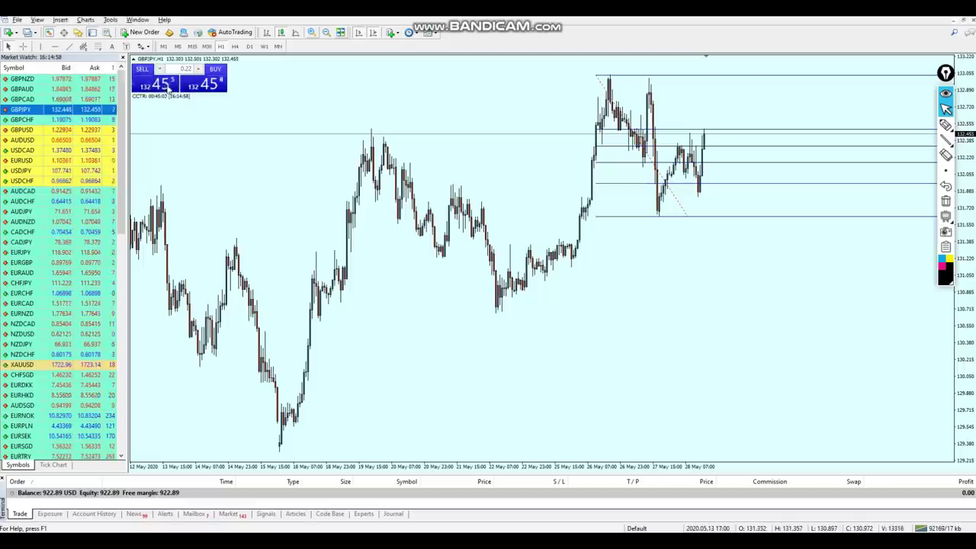
Step: Open a 0.22-lot market sell on GBPJPY and slightly enlarge the open-trades area
{"action": "left_click", "coordinate": [164, 86]}
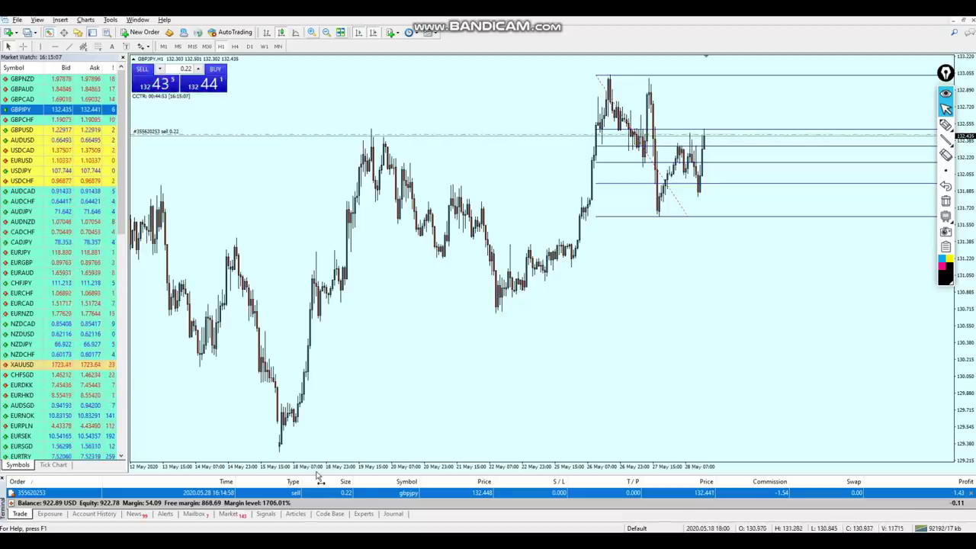
{"action": "left_click_drag", "start_coordinate": [322, 477], "coordinate": [323, 471]}
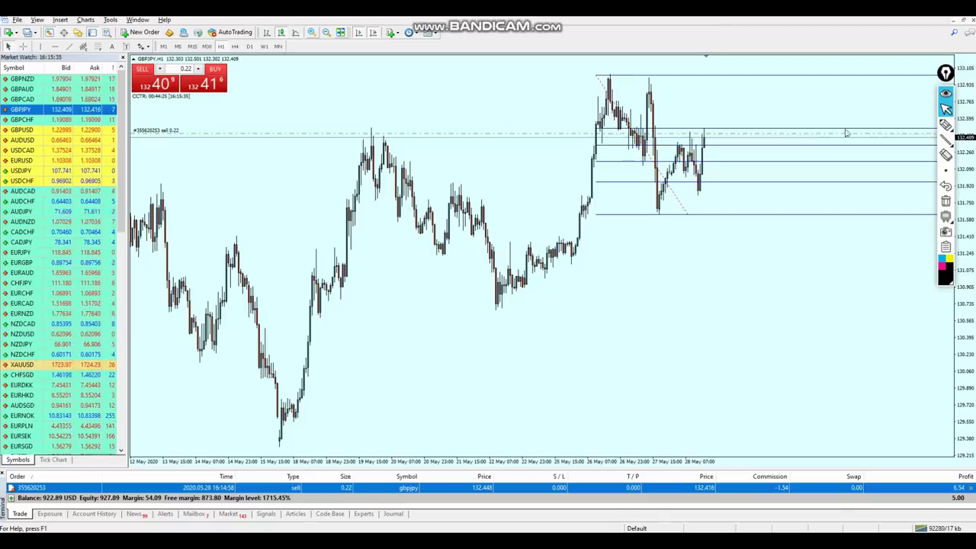
Step: Switch to YouTube, look through the channel's older trading videos and the newest uploads, and return to MetaTrader
{"action": "left_click", "coordinate": [917, 13]}
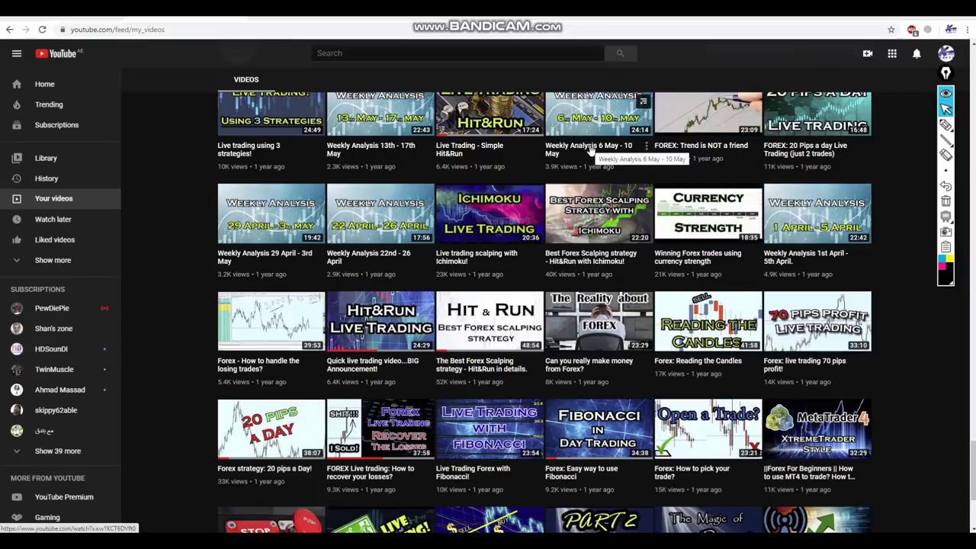
{"action": "scroll", "coordinate": [197, 243], "scroll_direction": "up", "scroll_amount": 3}
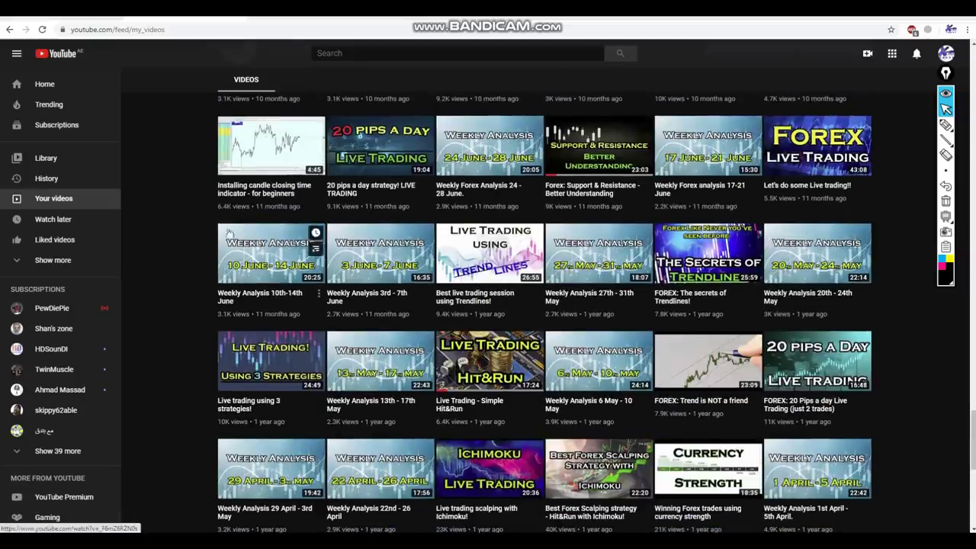
{"action": "scroll", "coordinate": [182, 280], "scroll_direction": "down", "scroll_amount": 4}
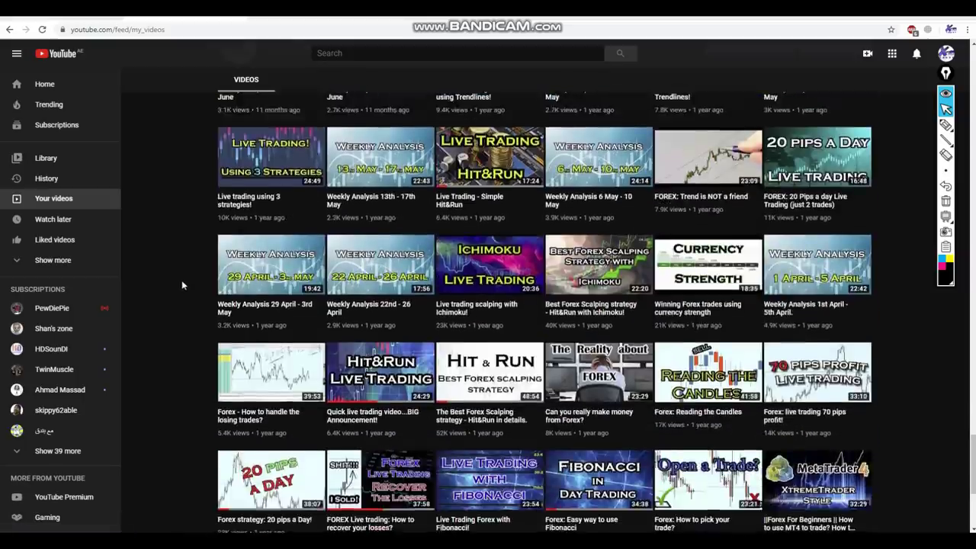
{"action": "scroll", "coordinate": [656, 283], "scroll_direction": "down", "scroll_amount": 2}
{"action": "scroll", "coordinate": [563, 293], "scroll_direction": "up", "scroll_amount": 1}
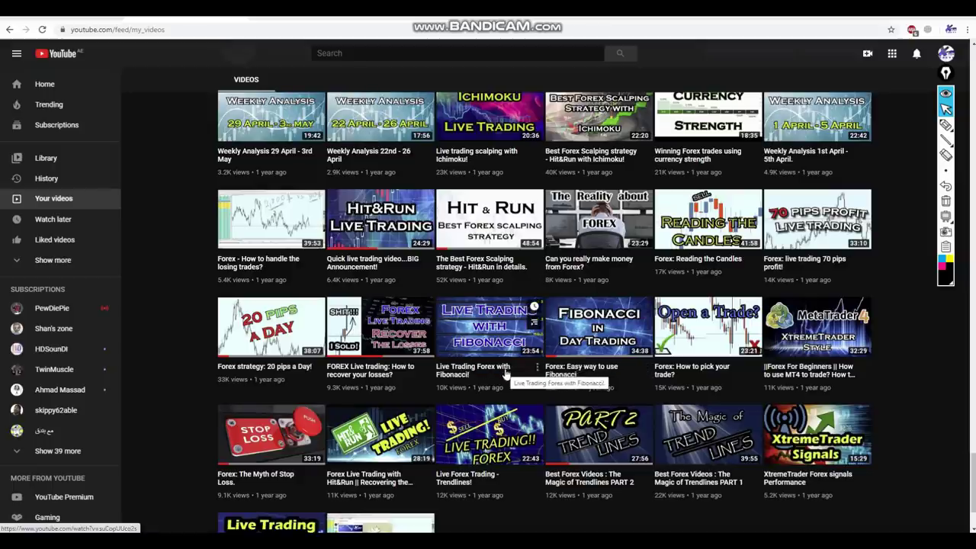
{"action": "scroll", "coordinate": [496, 376], "scroll_direction": "down", "scroll_amount": 2}
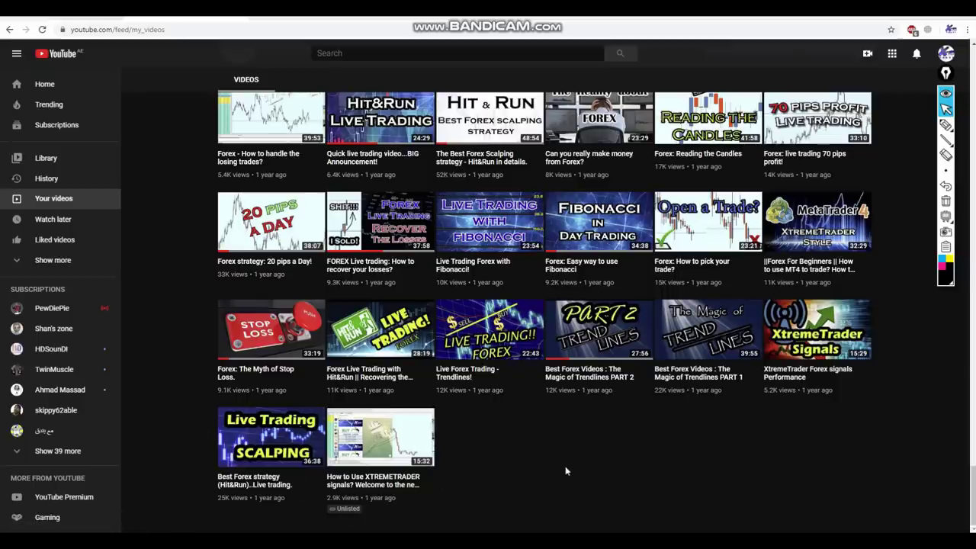
{"action": "scroll", "coordinate": [186, 366], "scroll_direction": "up", "scroll_amount": 4}
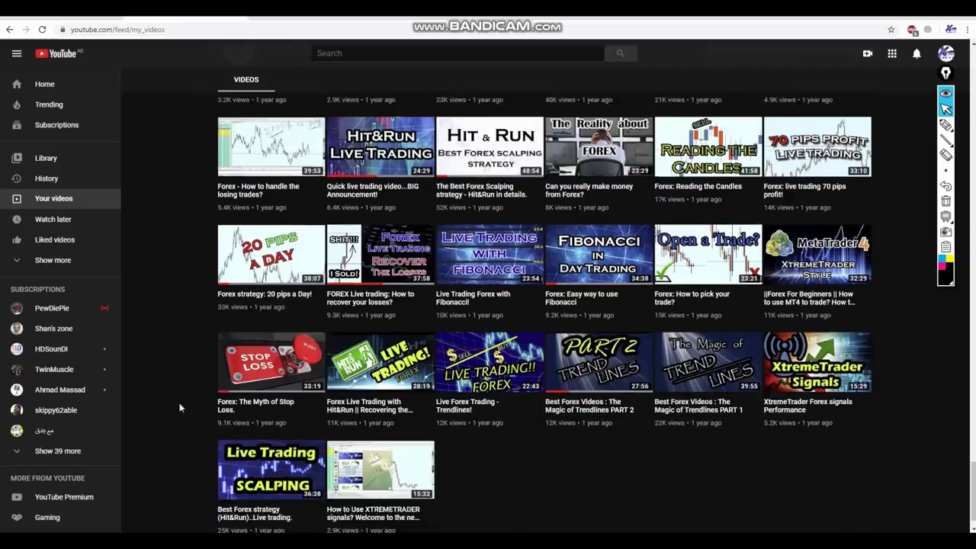
{"action": "scroll", "coordinate": [184, 271], "scroll_direction": "up", "scroll_amount": 15}
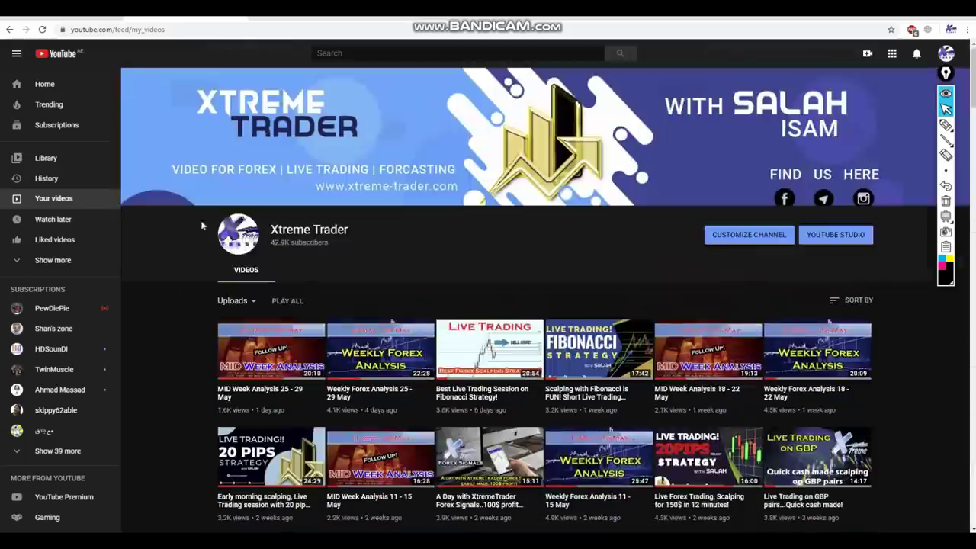
{"action": "key", "text": "alt+Tab"}
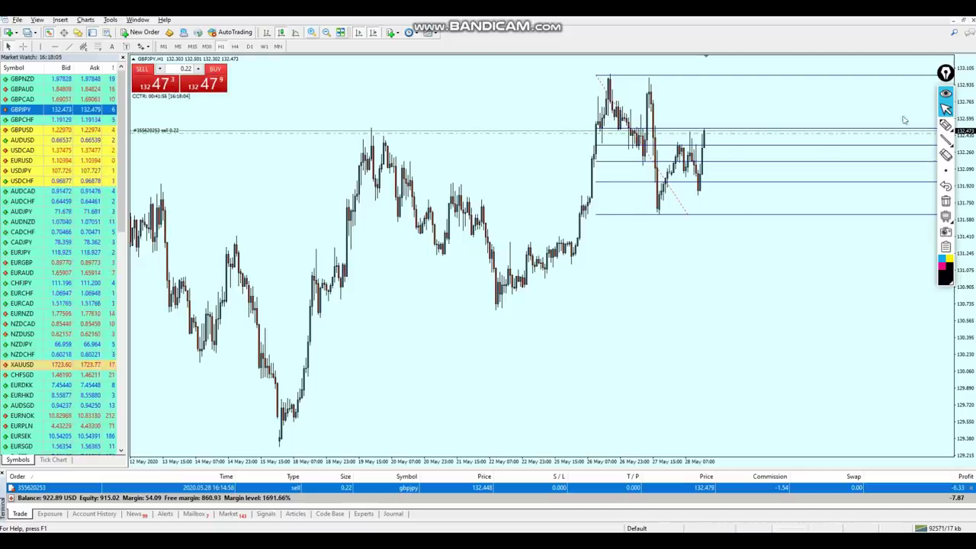
Step: Circle the Fibonacci swing high and low, the 61.8 level and the 19 May peak on GBPJPY, and clear the annotations
{"action": "left_click_drag", "start_coordinate": [946, 72], "coordinate": [926, 76]}
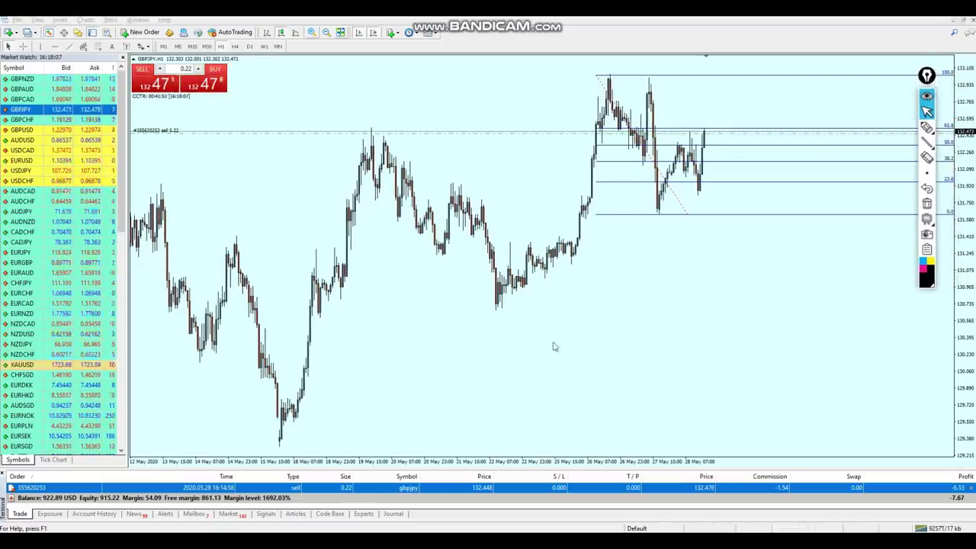
{"action": "left_click", "coordinate": [926, 127]}
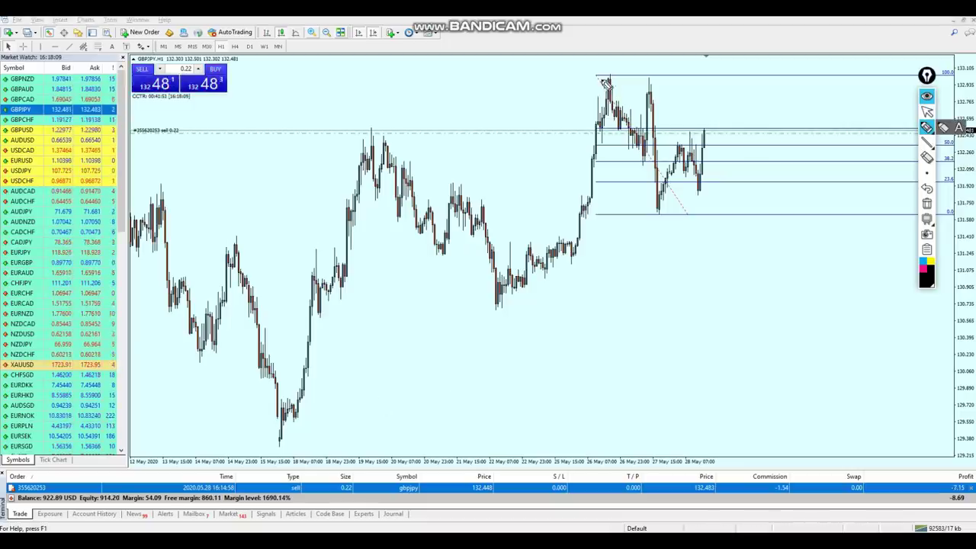
{"action": "left_click_drag", "start_coordinate": [660, 200], "coordinate": [661, 217]}
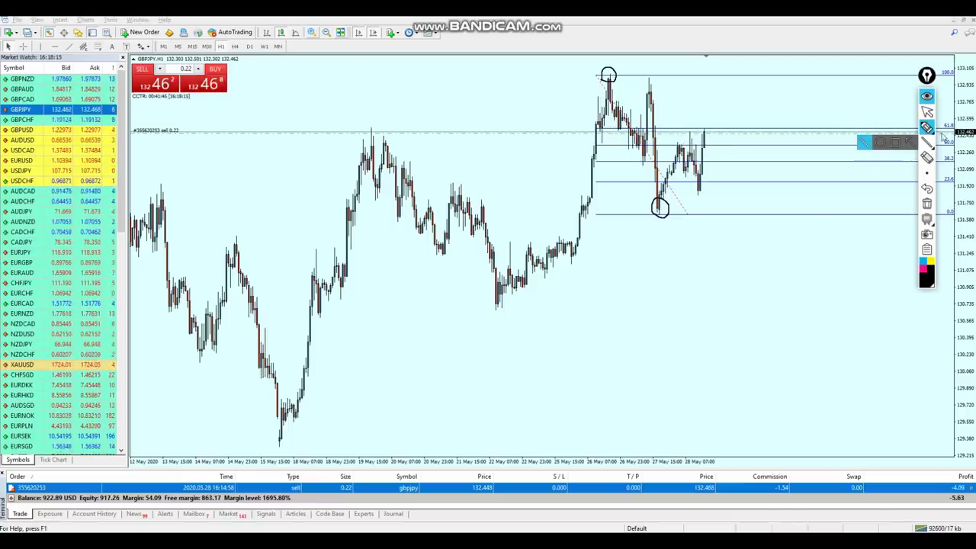
{"action": "left_click_drag", "start_coordinate": [927, 75], "coordinate": [885, 69]}
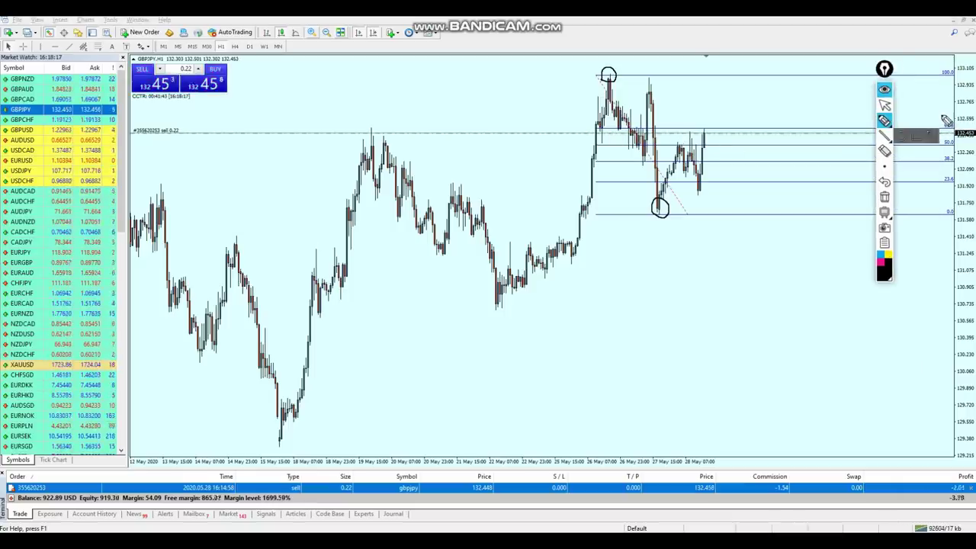
{"action": "mouse_move", "coordinate": [947, 119]}
{"action": "left_mouse_down"}
{"action": "mouse_move", "coordinate": [932, 114]}
{"action": "mouse_move", "coordinate": [950, 121]}
{"action": "left_mouse_up"}
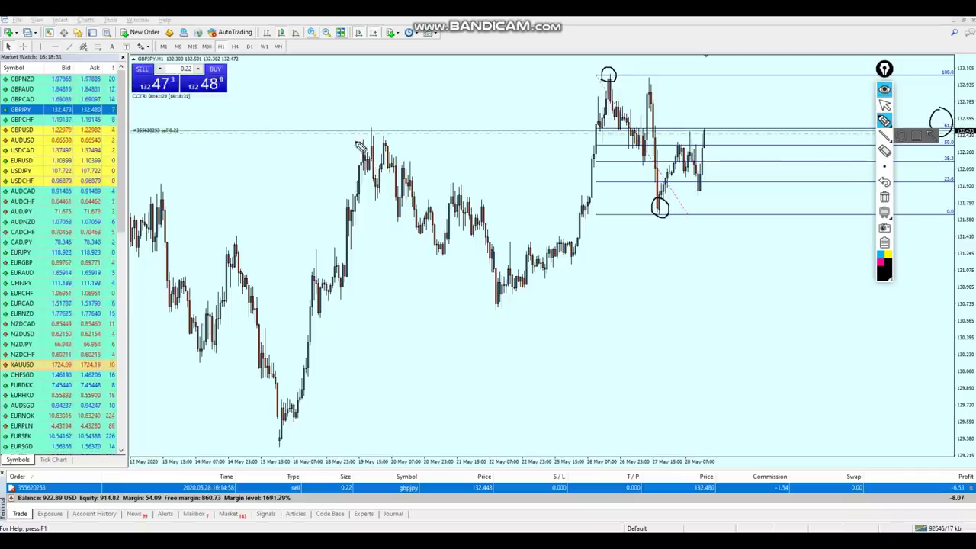
{"action": "mouse_move", "coordinate": [366, 148]}
{"action": "left_mouse_down"}
{"action": "mouse_move", "coordinate": [376, 117]}
{"action": "mouse_move", "coordinate": [365, 151]}
{"action": "left_mouse_up"}
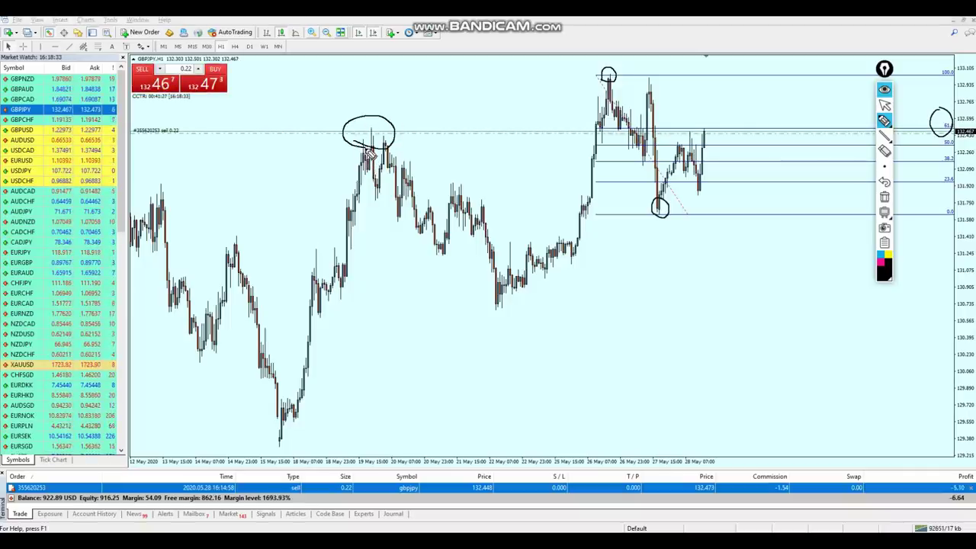
{"action": "left_click", "coordinate": [885, 105]}
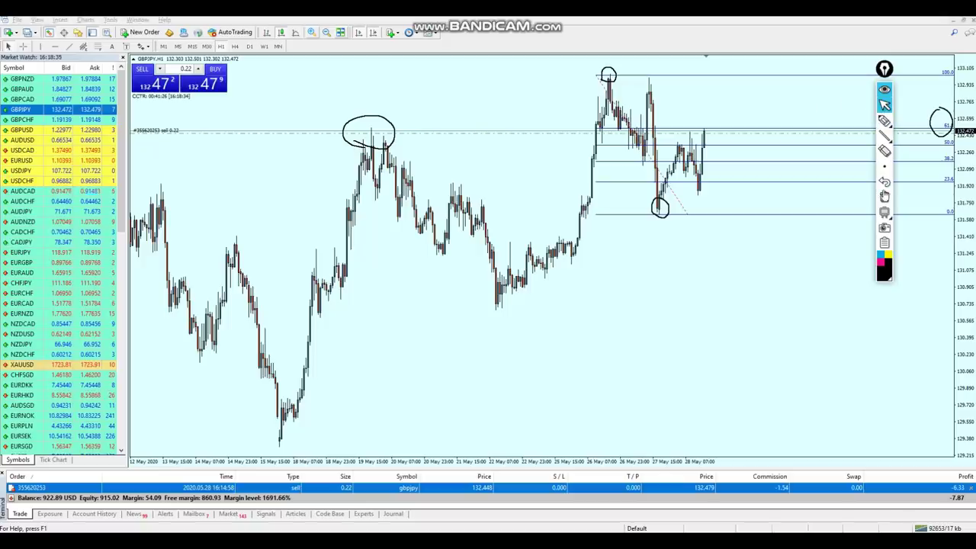
{"action": "left_click", "coordinate": [885, 197]}
Step: Measure the distance from the current GBPJPY price down to the 50.0 Fibonacci level and examine the latest candles closely
{"action": "middle_click", "coordinate": [654, 139]}
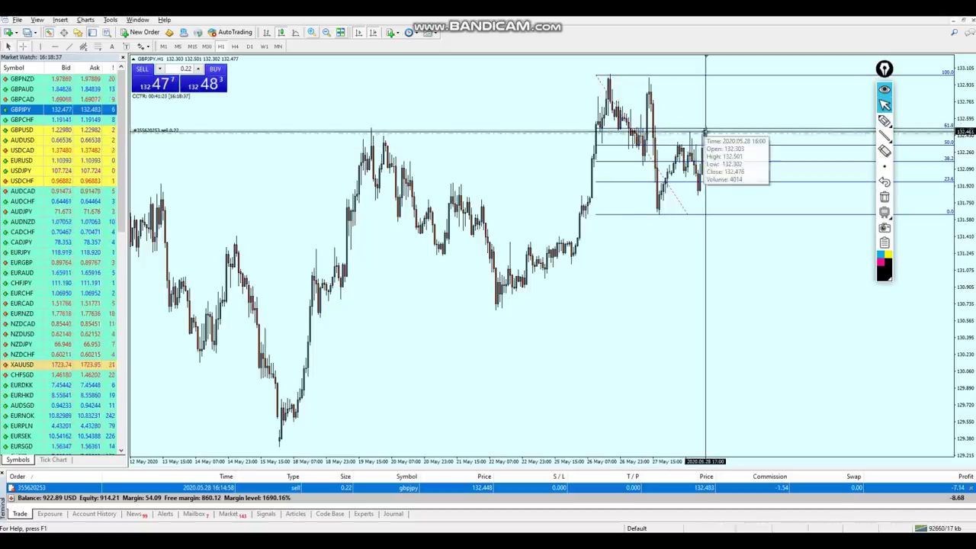
{"action": "left_click_drag", "start_coordinate": [707, 131], "coordinate": [713, 148]}
{"action": "key", "text": "plus"}
{"action": "key", "text": "plus"}
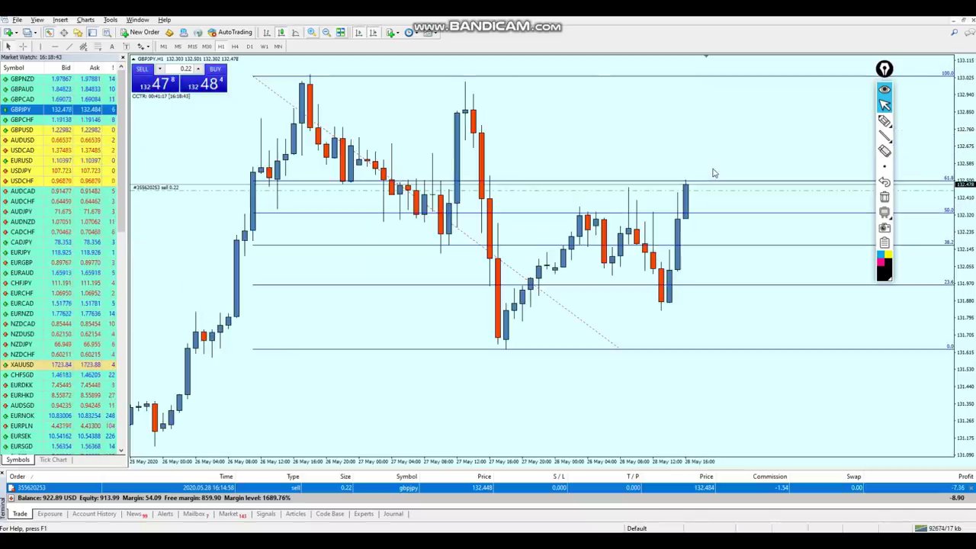
Step: Set the GBPJPY sell order's stop loss to 132.621 and its take profit to 132.265, between the 50.0 and 38.2 levels
{"action": "left_click_drag", "start_coordinate": [703, 191], "coordinate": [714, 213]}
{"action": "middle_click", "coordinate": [711, 205]}
{"action": "left_click_drag", "start_coordinate": [700, 189], "coordinate": [710, 217]}
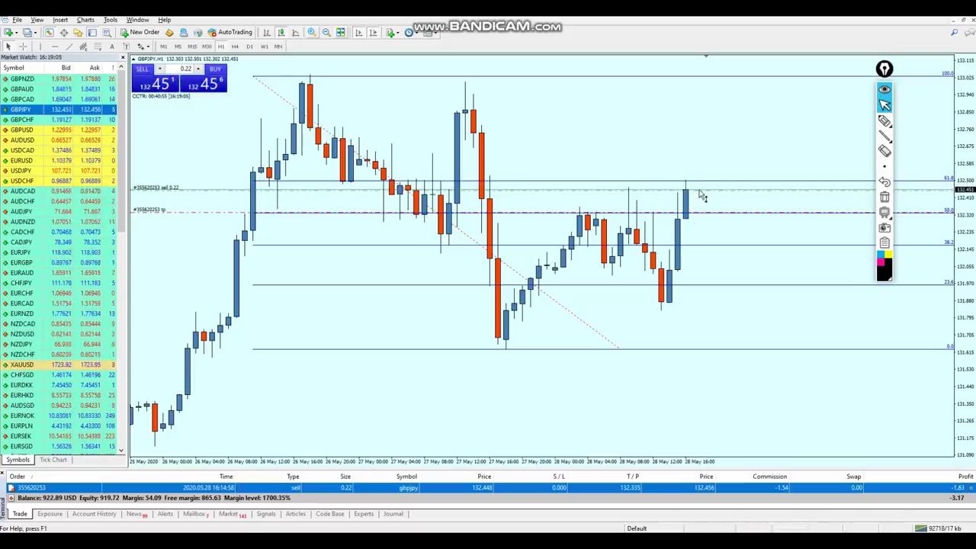
{"action": "left_click_drag", "start_coordinate": [702, 195], "coordinate": [696, 160]}
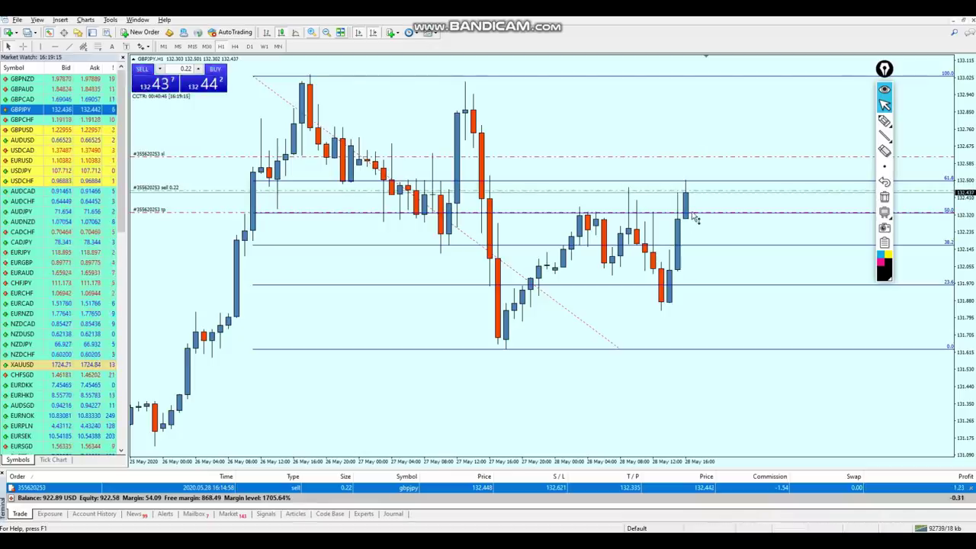
{"action": "left_click_drag", "start_coordinate": [694, 217], "coordinate": [694, 231]}
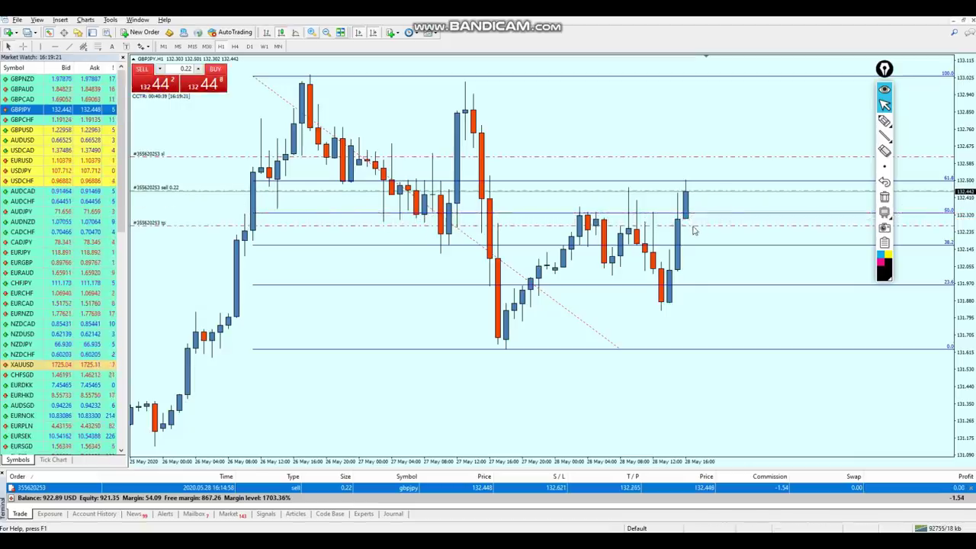
Step: Circle the earlier 27 May price area around the take-profit line and mark the zone from the latest candle down to the target
{"action": "left_click", "coordinate": [885, 120]}
{"action": "left_click_drag", "start_coordinate": [418, 245], "coordinate": [416, 222]}
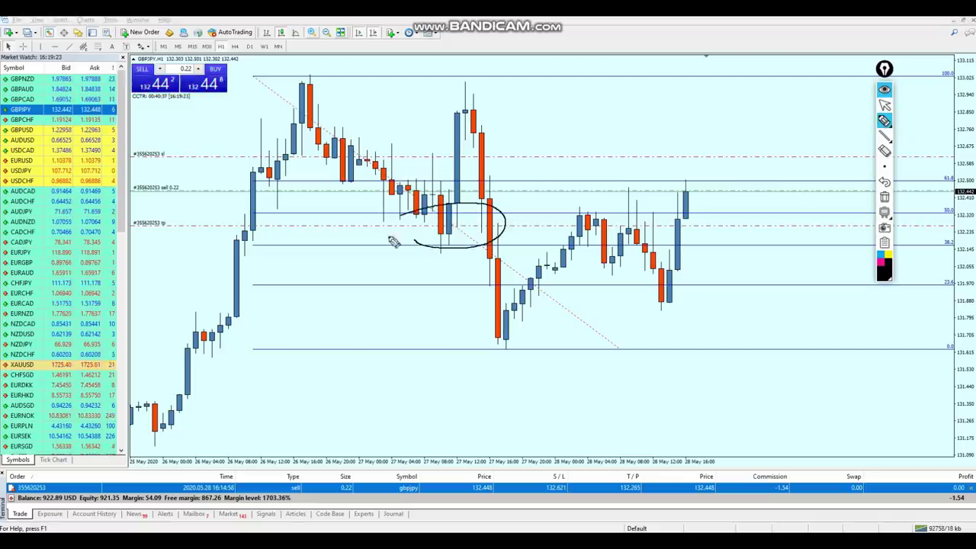
{"action": "mouse_move", "coordinate": [687, 191]}
{"action": "left_mouse_down"}
{"action": "mouse_move", "coordinate": [697, 220]}
{"action": "mouse_move", "coordinate": [719, 225]}
{"action": "left_mouse_up"}
{"action": "left_click", "coordinate": [885, 104]}
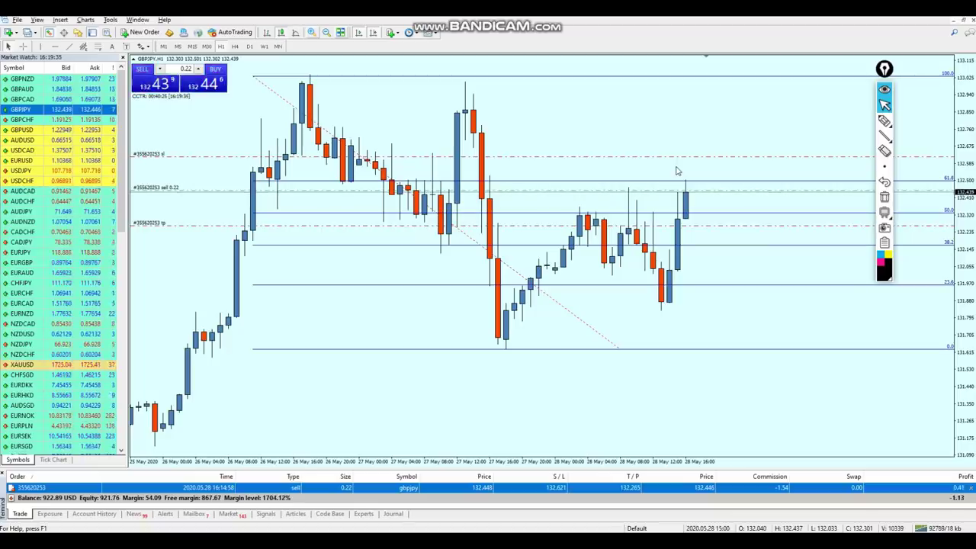
Step: Review the wider GBPJPY hourly chart, compare it with GBPNZD and GBPCAD, and return to GBPJPY
{"action": "key", "text": "minus"}
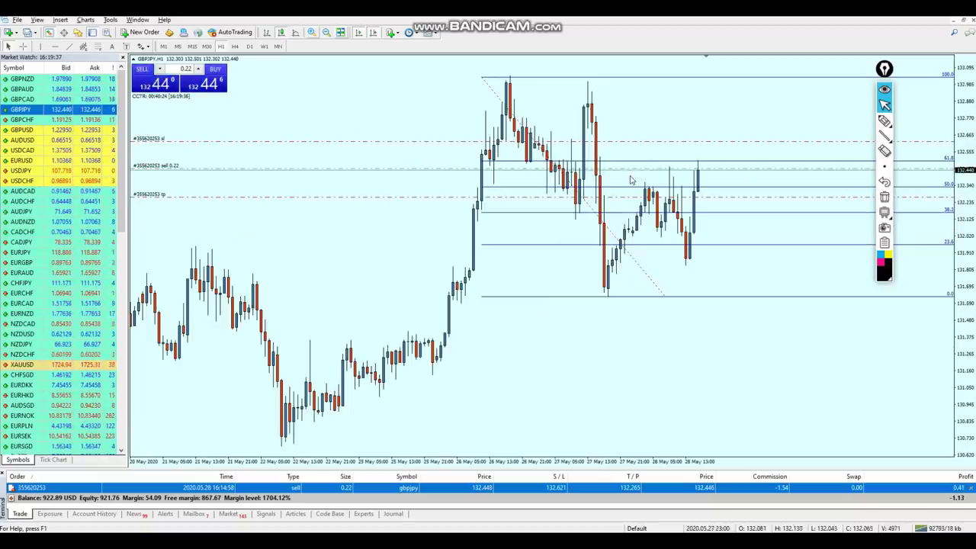
{"action": "key", "text": "minus"}
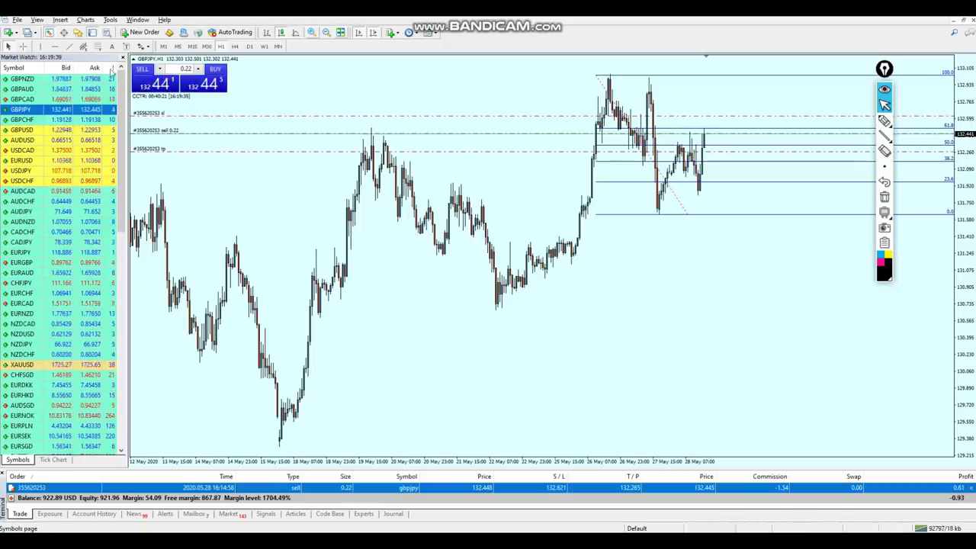
{"action": "left_click_drag", "start_coordinate": [58, 81], "coordinate": [374, 126]}
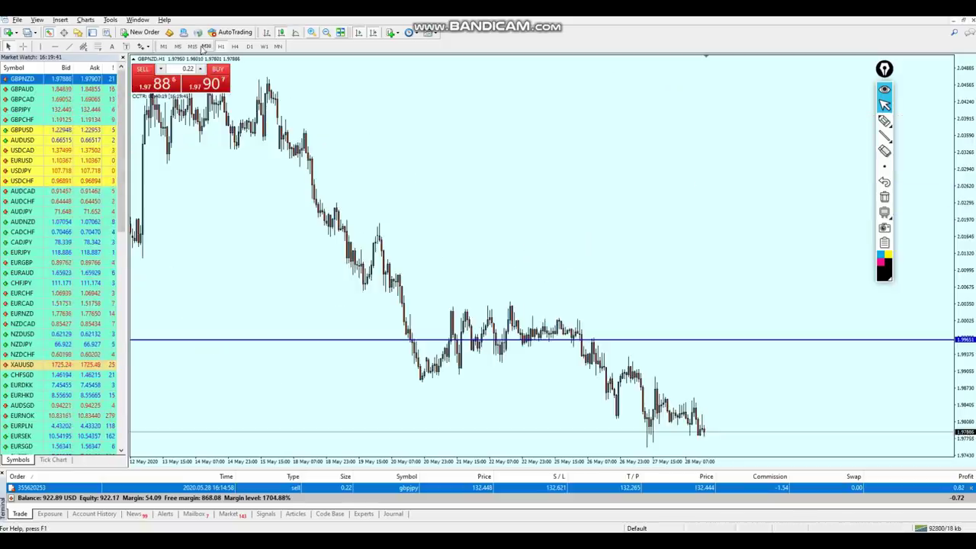
{"action": "left_click_drag", "start_coordinate": [46, 100], "coordinate": [733, 186]}
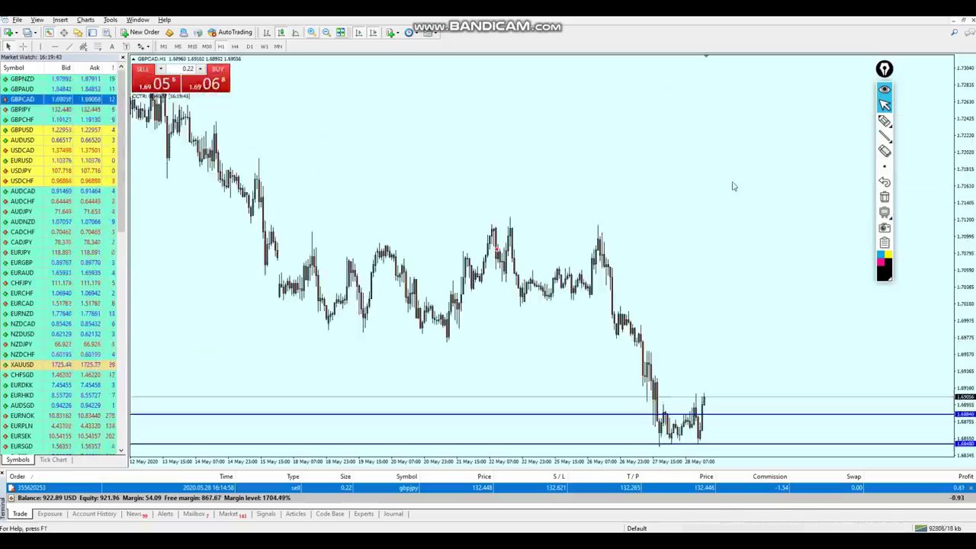
{"action": "left_click_drag", "start_coordinate": [31, 109], "coordinate": [449, 140]}
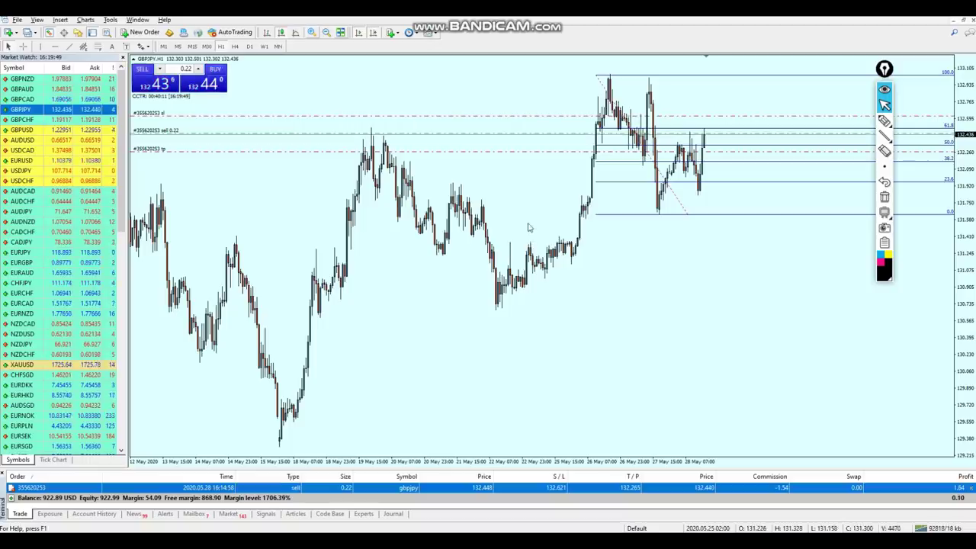
Step: Change the timeframe to M15 and review GBPJPY, GBPNZD, GBPAUD, GBPCAD and GBPCHF in turn
{"action": "left_click", "coordinate": [191, 46]}
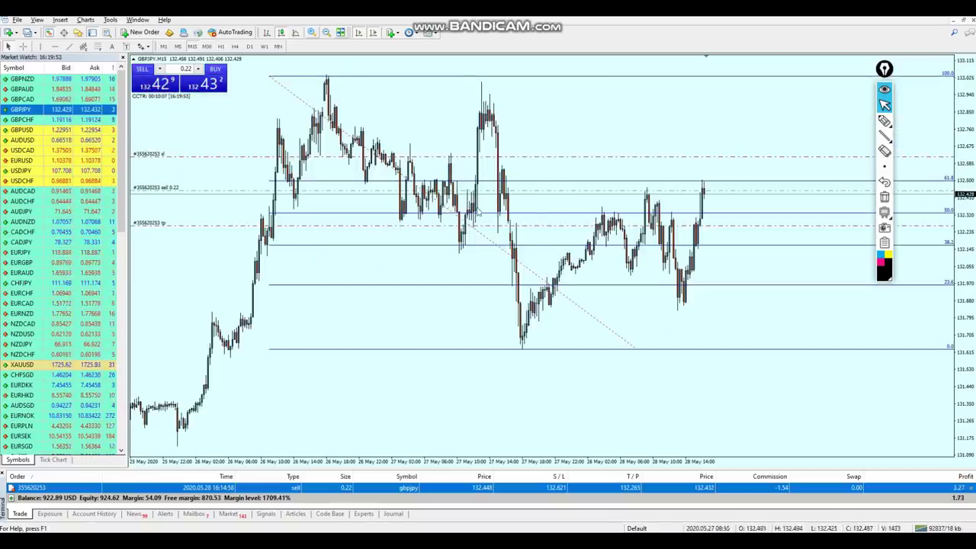
{"action": "left_click_drag", "start_coordinate": [23, 78], "coordinate": [327, 147]}
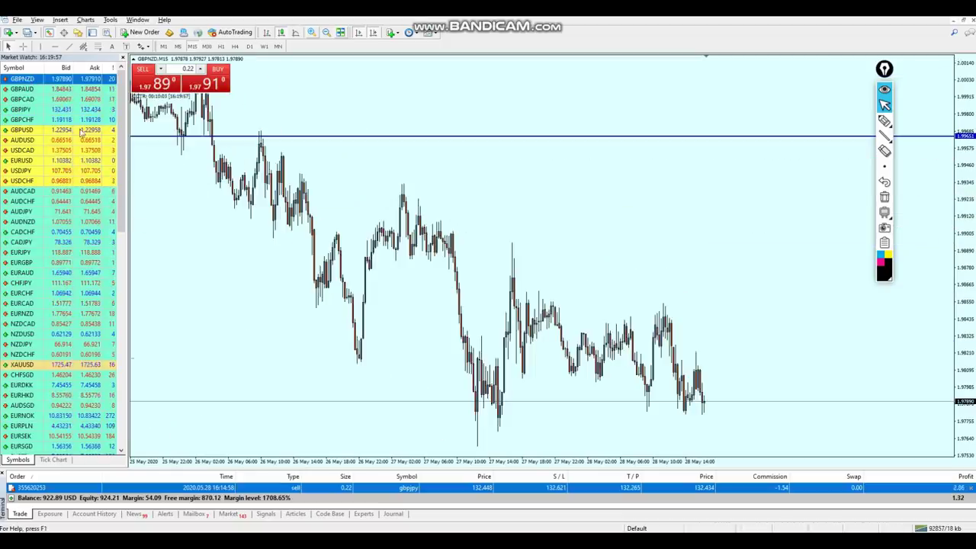
{"action": "left_click_drag", "start_coordinate": [46, 89], "coordinate": [333, 217]}
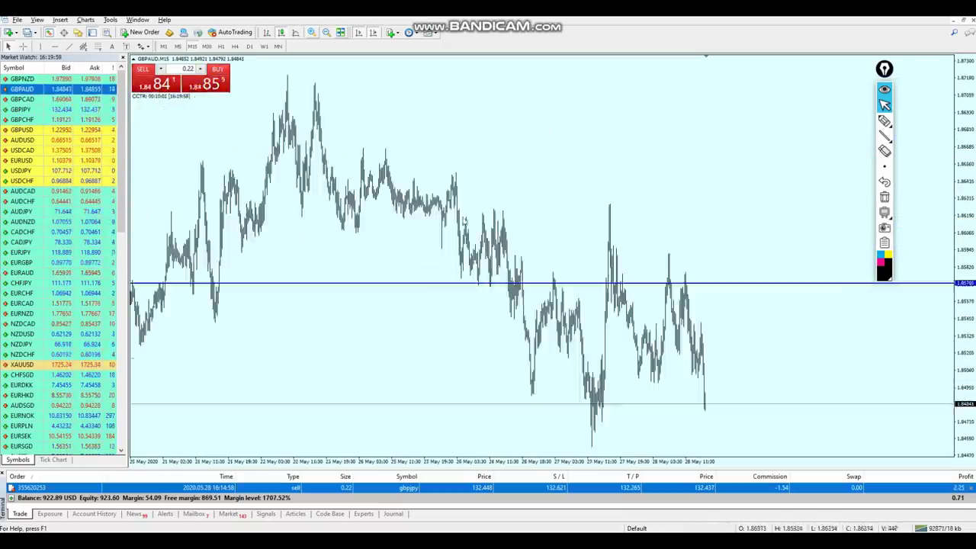
{"action": "left_click_drag", "start_coordinate": [23, 99], "coordinate": [424, 157]}
{"action": "left_click_drag", "start_coordinate": [23, 110], "coordinate": [272, 211]}
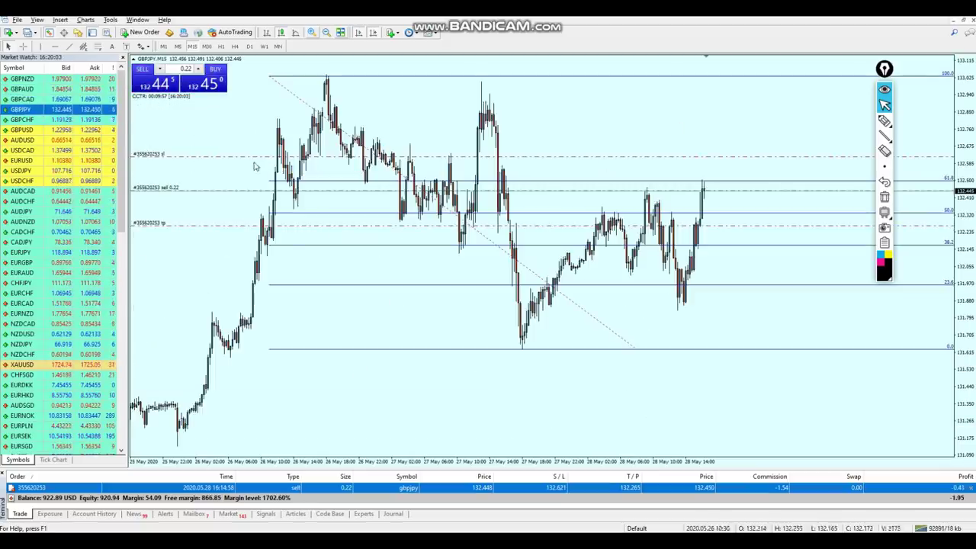
{"action": "left_click_drag", "start_coordinate": [97, 121], "coordinate": [366, 148]}
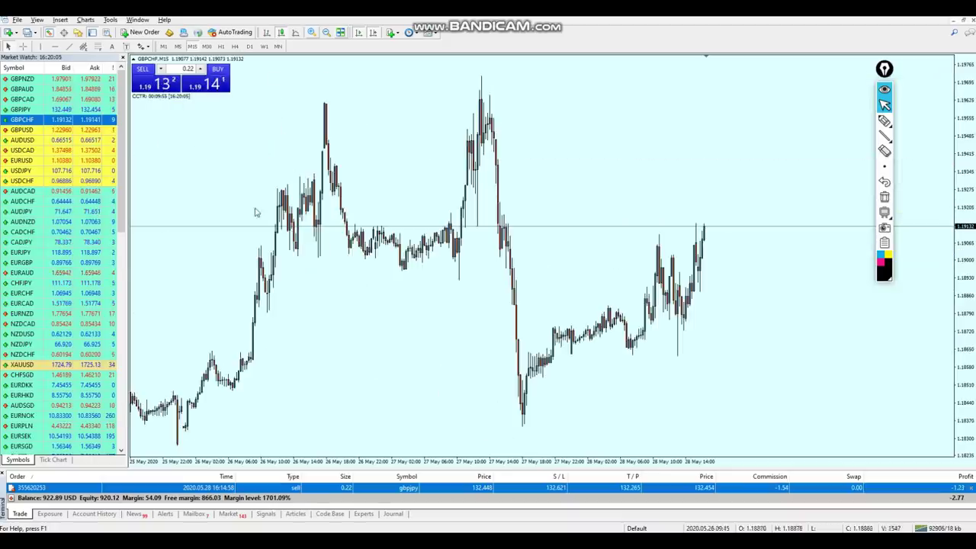
{"action": "key", "text": "minus"}
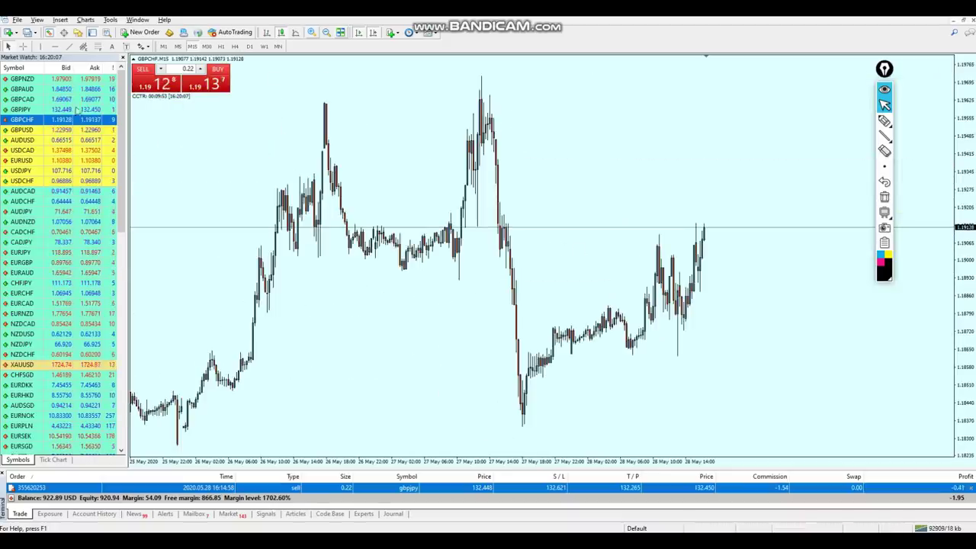
Step: Draw a GBPCHF Fibonacci retracement from the 27 May high to the following low, and add a horizontal line at 1.19128
{"action": "left_click", "coordinate": [84, 47]}
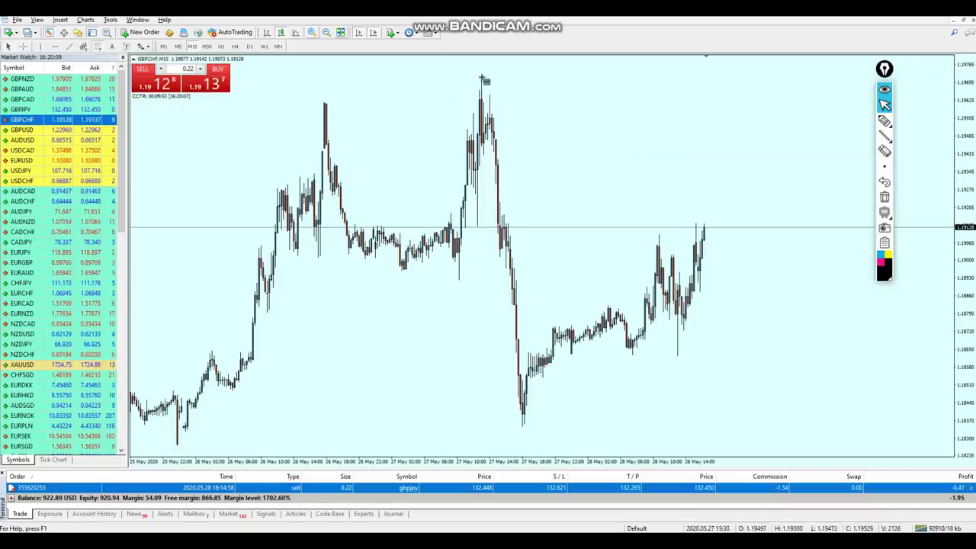
{"action": "left_click_drag", "start_coordinate": [483, 79], "coordinate": [542, 425]}
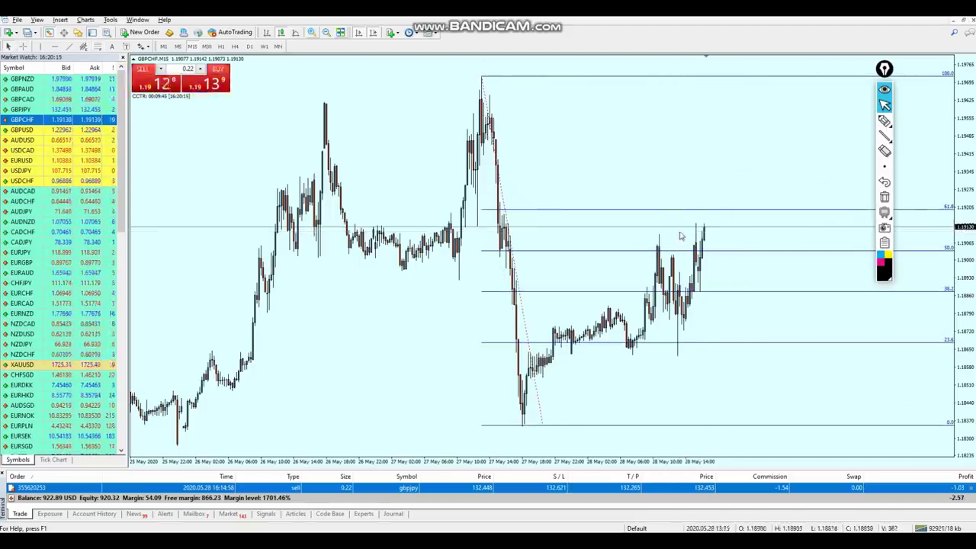
{"action": "mouse_move", "coordinate": [885, 121]}
{"action": "left_click", "coordinate": [55, 47]}
{"action": "left_click", "coordinate": [391, 227]}
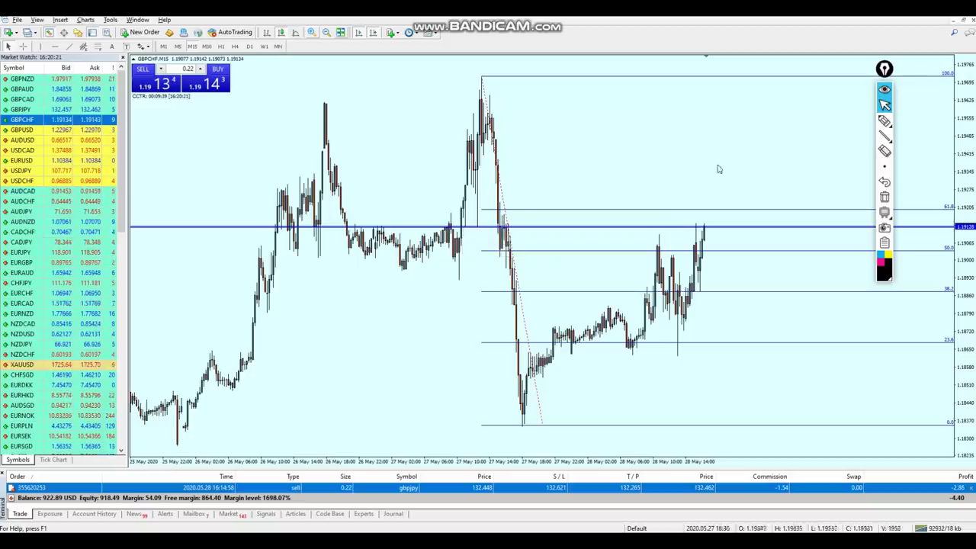
Step: Circle the 26–27 May consolidation, trace its level to the latest candles, and mark a rise to the circled 61.8 level
{"action": "left_click", "coordinate": [887, 123]}
{"action": "mouse_move", "coordinate": [467, 226]}
{"action": "left_mouse_down"}
{"action": "mouse_move", "coordinate": [416, 250]}
{"action": "mouse_move", "coordinate": [365, 241]}
{"action": "left_mouse_up"}
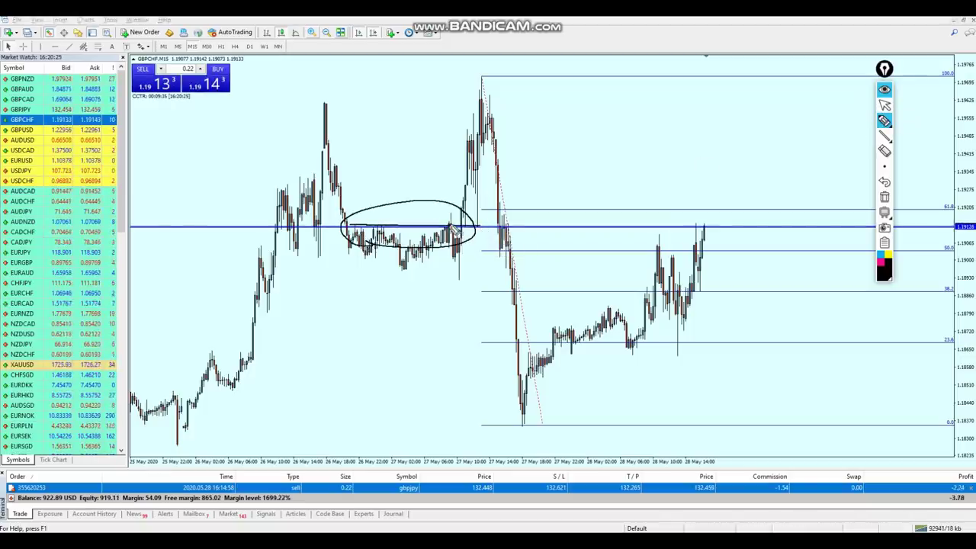
{"action": "left_click_drag", "start_coordinate": [474, 232], "coordinate": [621, 233]}
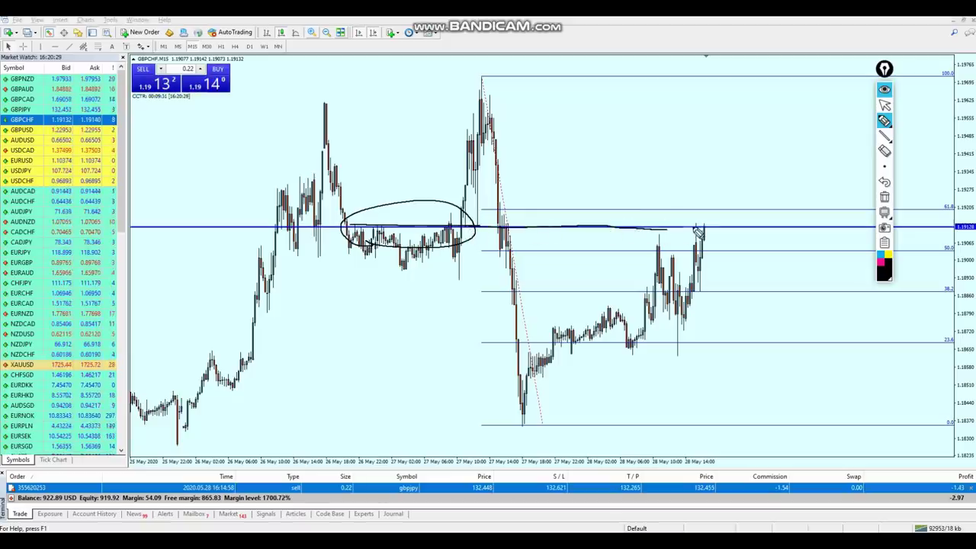
{"action": "left_click_drag", "start_coordinate": [704, 228], "coordinate": [713, 213]}
{"action": "left_click_drag", "start_coordinate": [598, 211], "coordinate": [736, 210]}
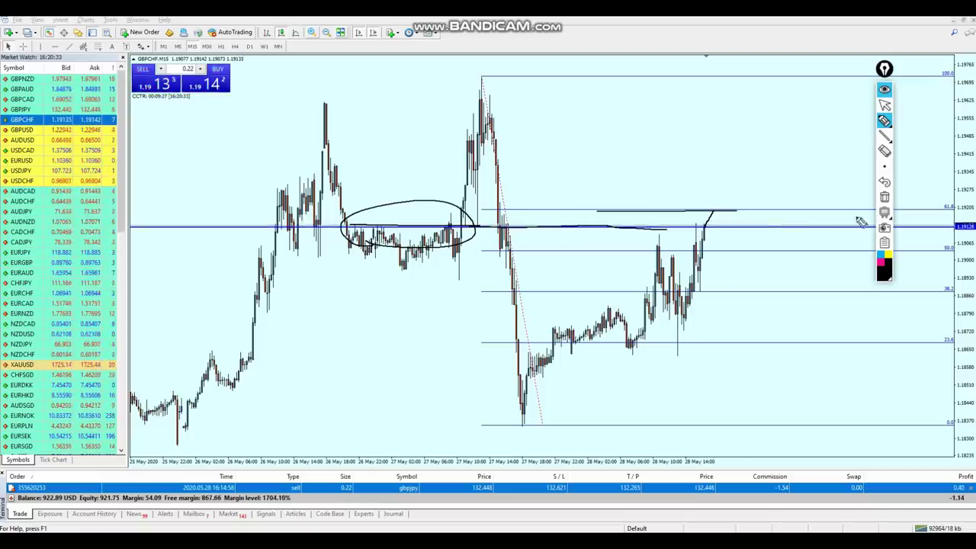
{"action": "left_click_drag", "start_coordinate": [937, 207], "coordinate": [938, 196]}
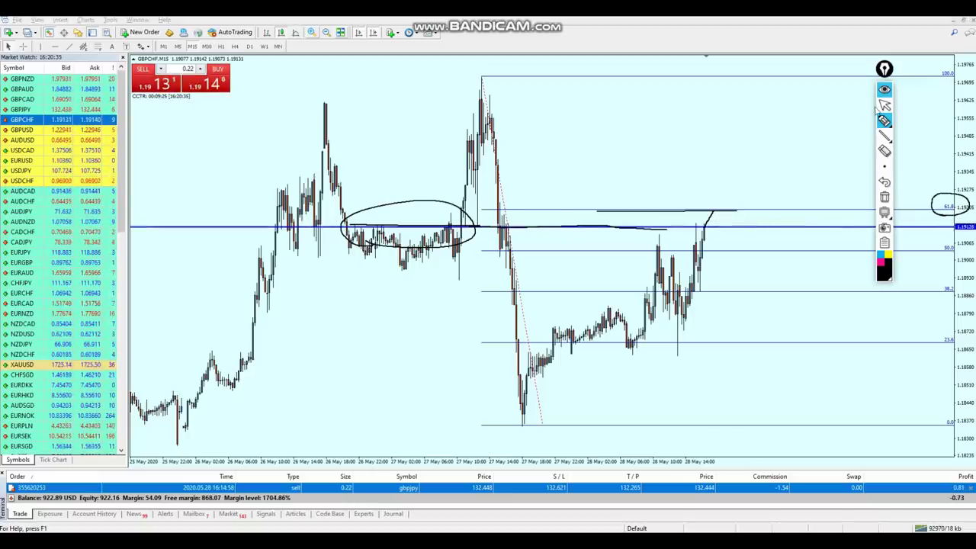
Step: Clear the pen annotations from the GBPCHF chart and delete the horizontal line at 1.19128
{"action": "left_click", "coordinate": [883, 108]}
{"action": "left_click", "coordinate": [885, 200]}
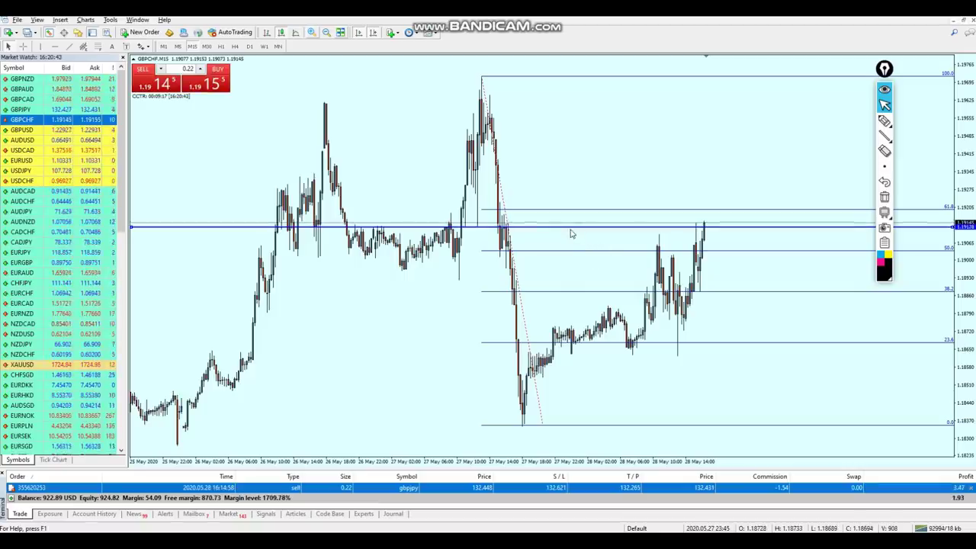
{"action": "key", "text": "Delete"}
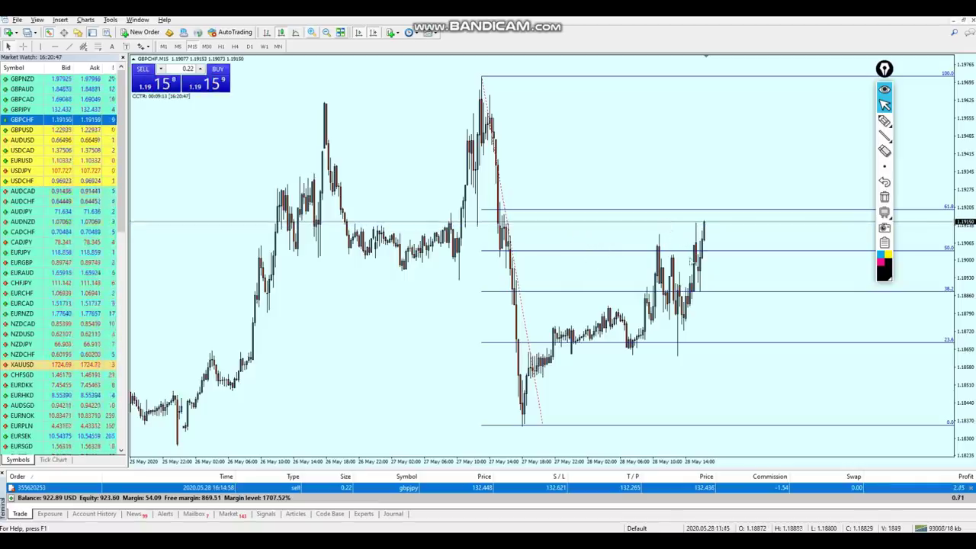
Step: Measure from the latest GBPCHF price to the 61.8 level and place a 0.22-lot sell limit there at 1.19196
{"action": "middle_click", "coordinate": [706, 223]}
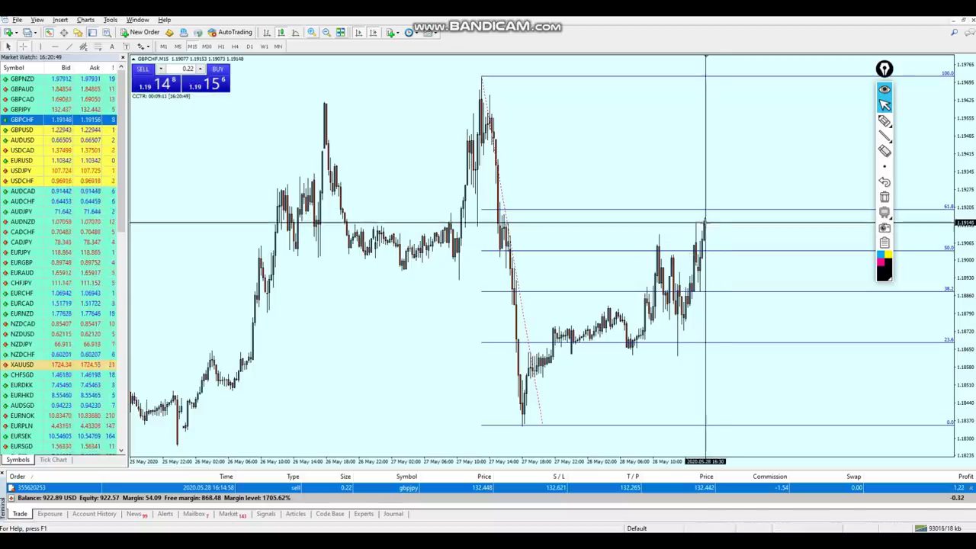
{"action": "left_click_drag", "start_coordinate": [706, 210], "coordinate": [706, 212]}
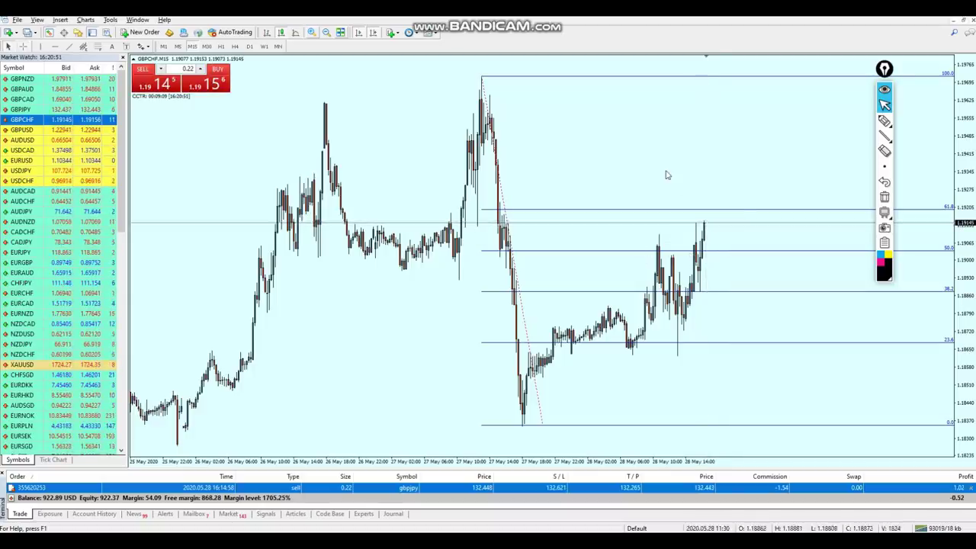
{"action": "right_click", "coordinate": [711, 214]}
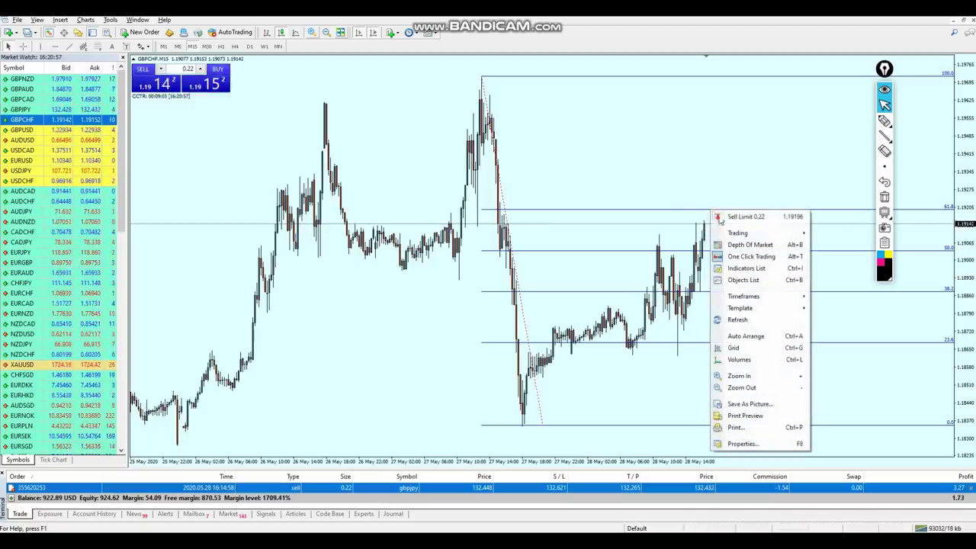
{"action": "left_click", "coordinate": [720, 220]}
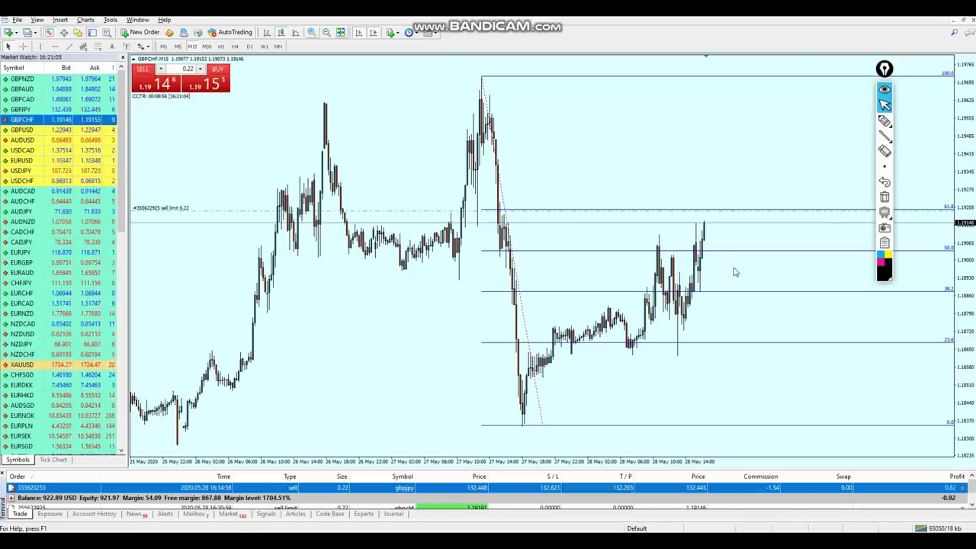
Step: Show GBPUSD in the chart and try a Fibonacci retracement from the 26 May high to the 27 May low
{"action": "left_click_drag", "start_coordinate": [53, 131], "coordinate": [407, 207]}
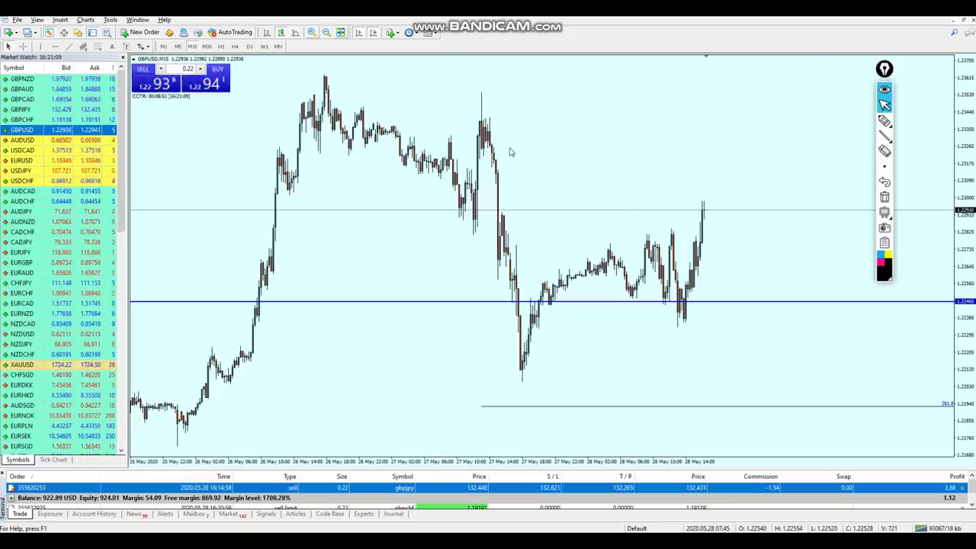
{"action": "left_click", "coordinate": [99, 47]}
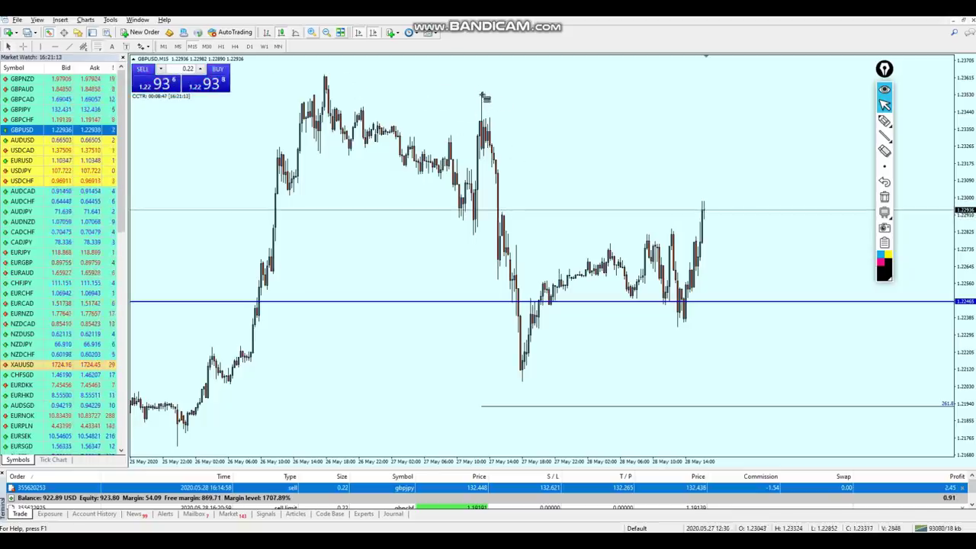
{"action": "mouse_move", "coordinate": [326, 75]}
{"action": "left_mouse_down"}
{"action": "mouse_move", "coordinate": [508, 89]}
{"action": "mouse_move", "coordinate": [528, 371]}
{"action": "left_mouse_up"}
{"action": "key", "text": "BackSpace"}
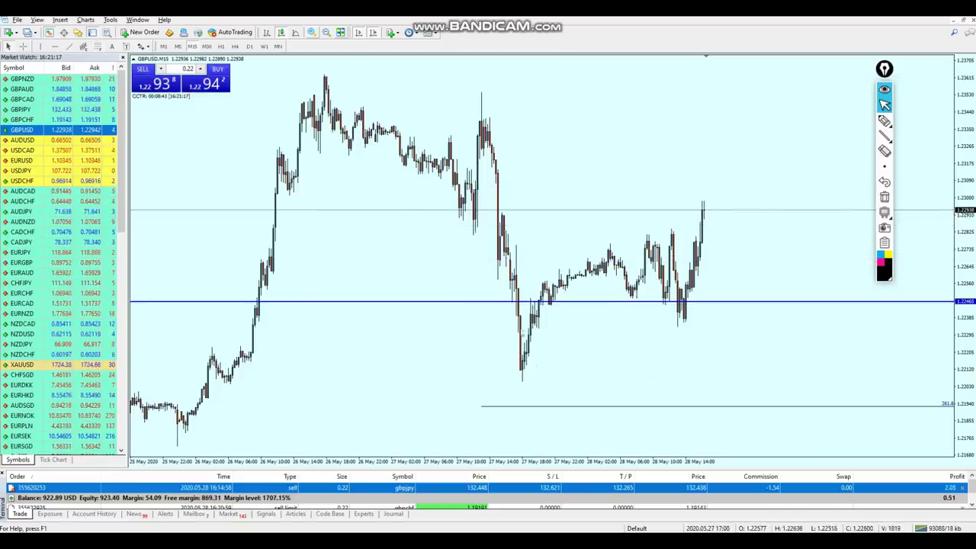
Step: Delete the old horizontal line at 1.22465 from the GBPUSD chart
{"action": "key", "text": "minus"}
{"action": "key", "text": "minus"}
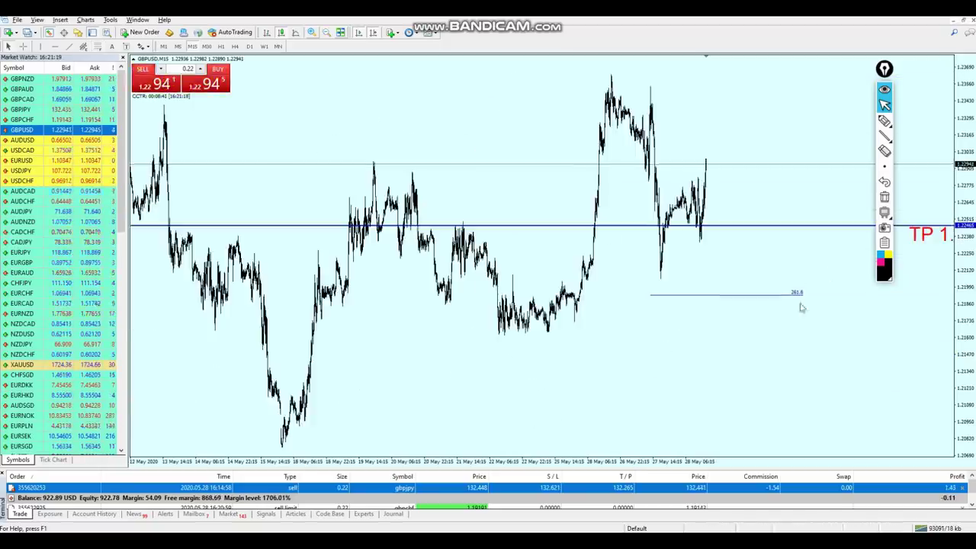
{"action": "key", "text": "Delete"}
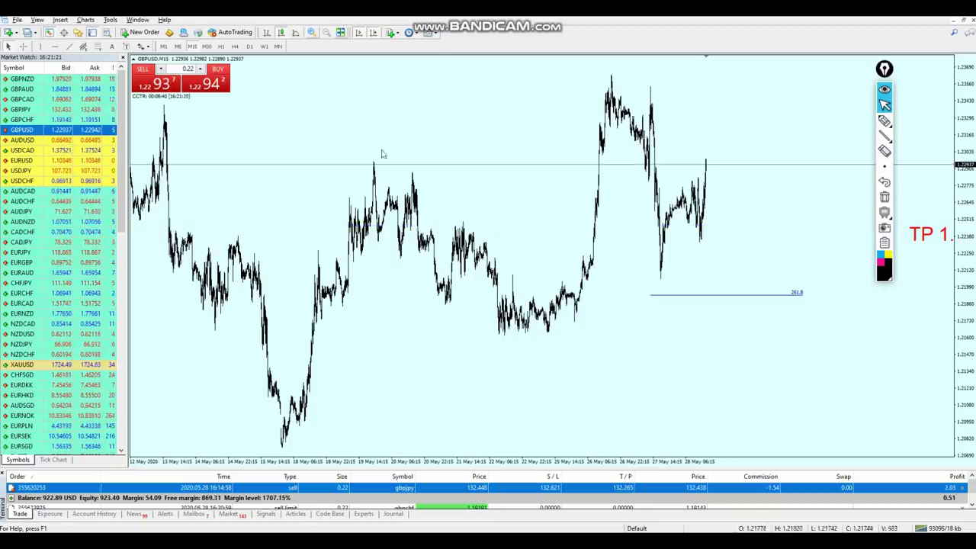
Step: Switch GBPUSD to the daily timeframe and remove the old horizontal line, Fibonacci levels, and SELL and TP labels around the latest candles
{"action": "left_click", "coordinate": [249, 47]}
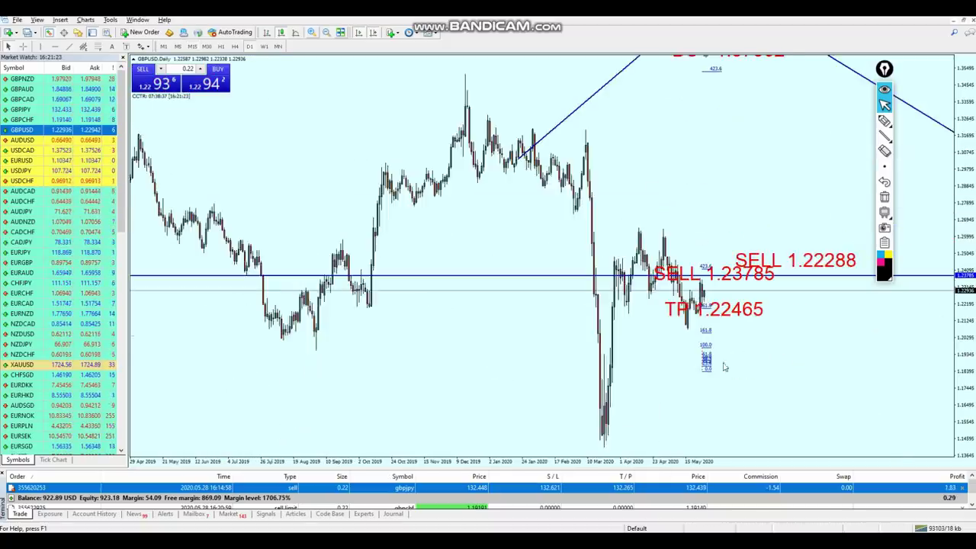
{"action": "key", "text": "BackSpace"}
{"action": "key", "text": "BackSpace"}
{"action": "key", "text": "BackSpace"}
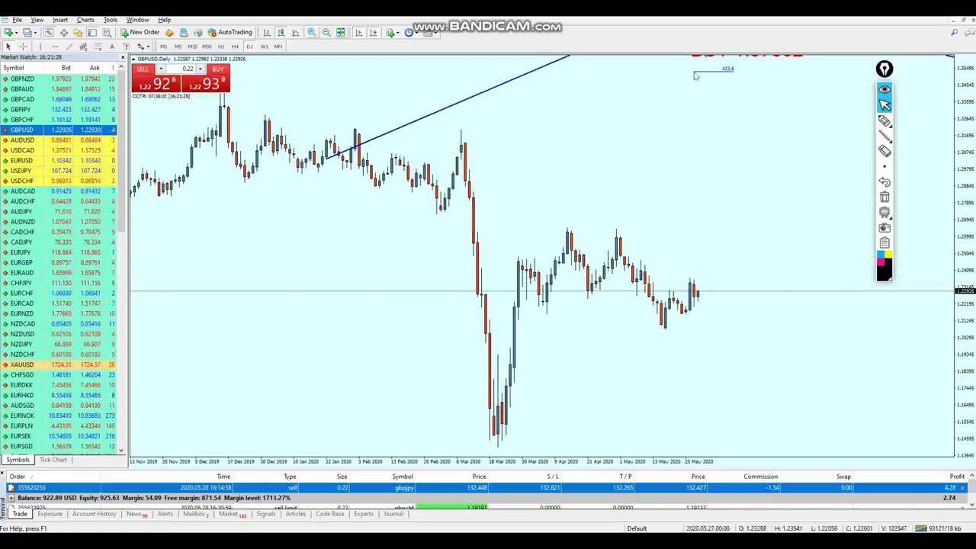
{"action": "key", "text": "BackSpace"}
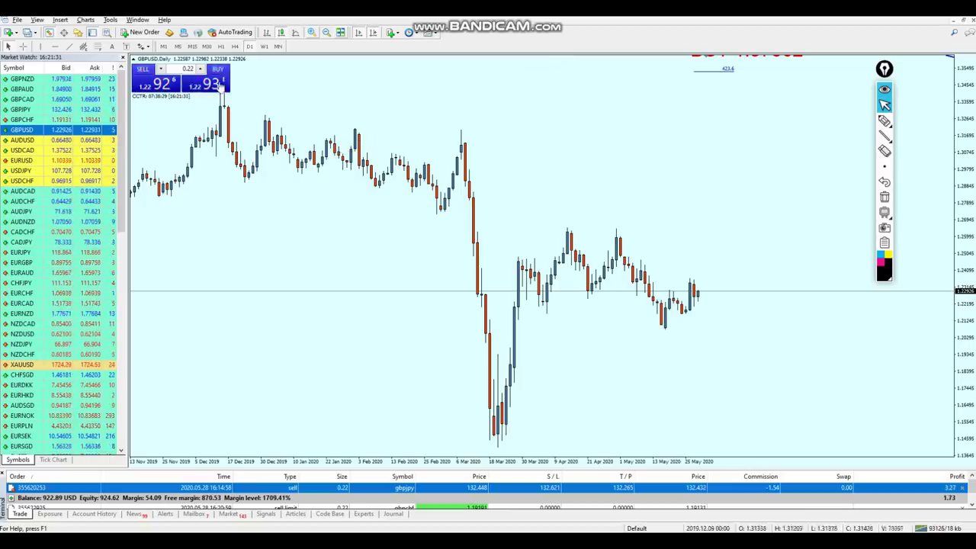
Step: Return GBPUSD to M15 and draw a Fibonacci retracement from the 26 May high to the 27 May low
{"action": "left_click", "coordinate": [194, 47]}
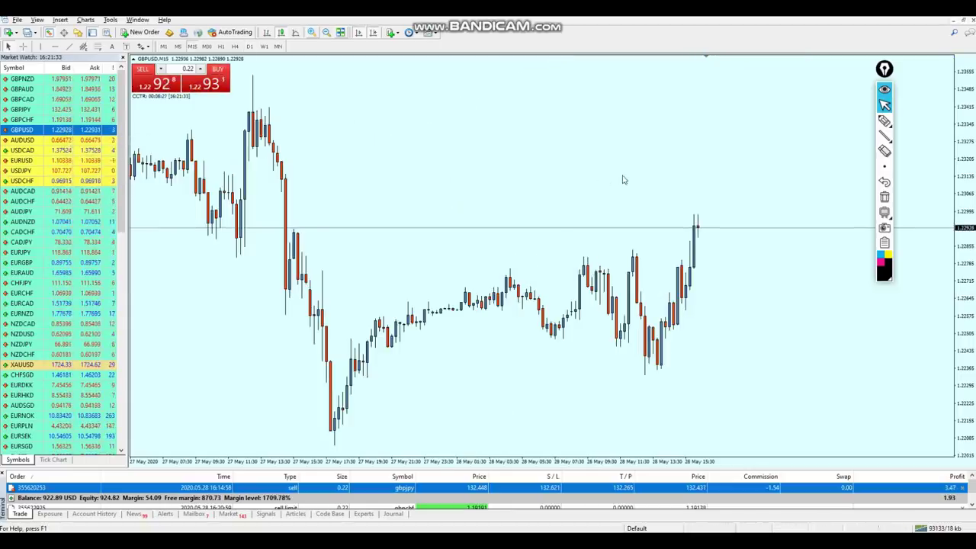
{"action": "key", "text": "minus"}
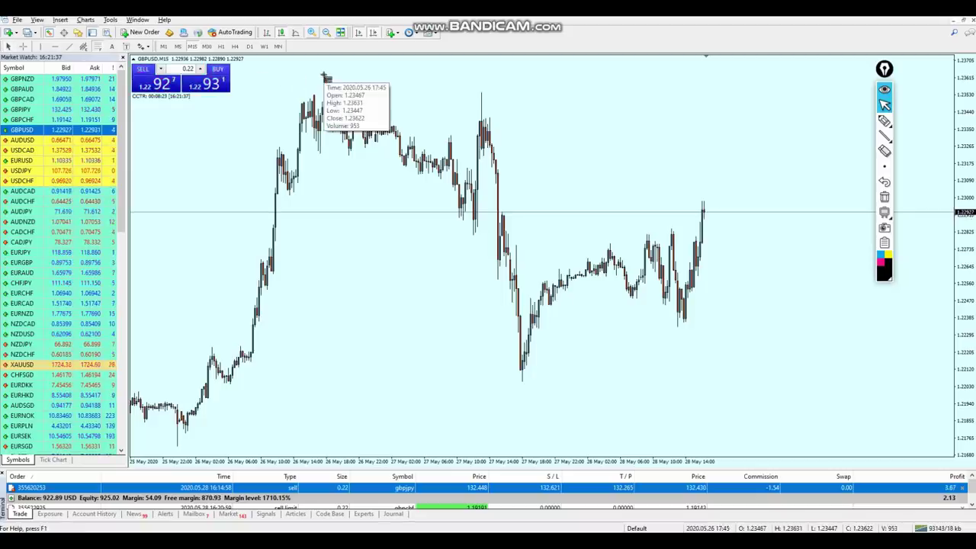
{"action": "left_click_drag", "start_coordinate": [325, 75], "coordinate": [522, 382]}
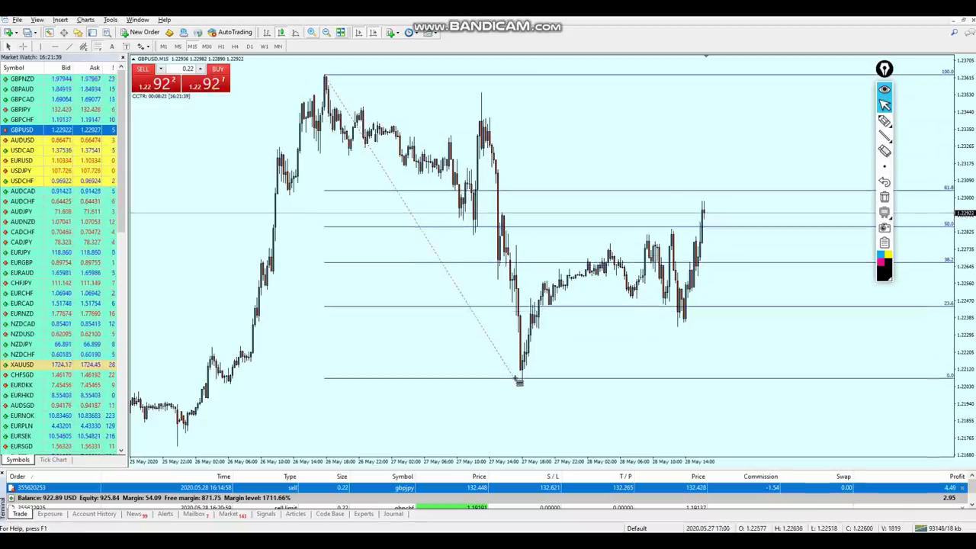
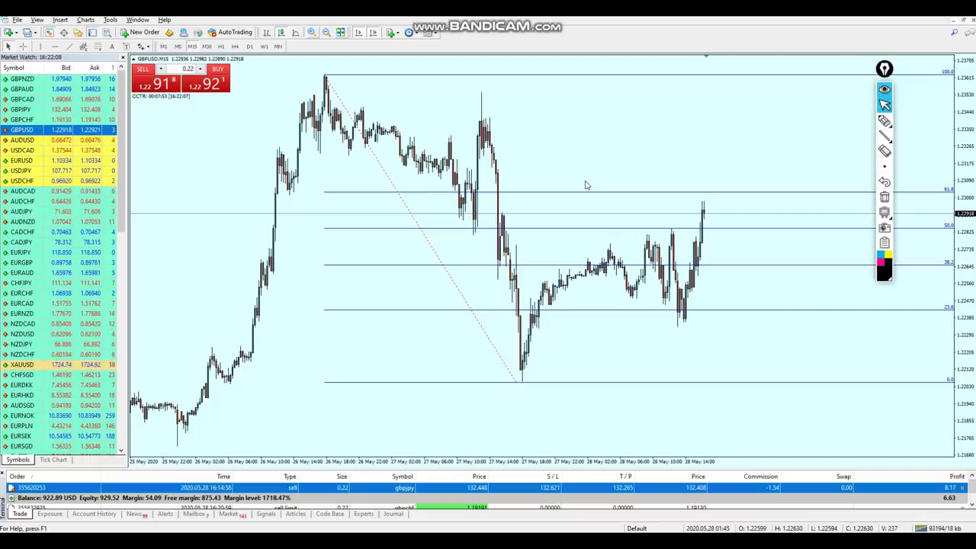
Step: Circle the 19 May peak on the GBPUSD chart with the pen, and clear the annotation
{"action": "key", "text": "minus"}
{"action": "key", "text": "minus"}
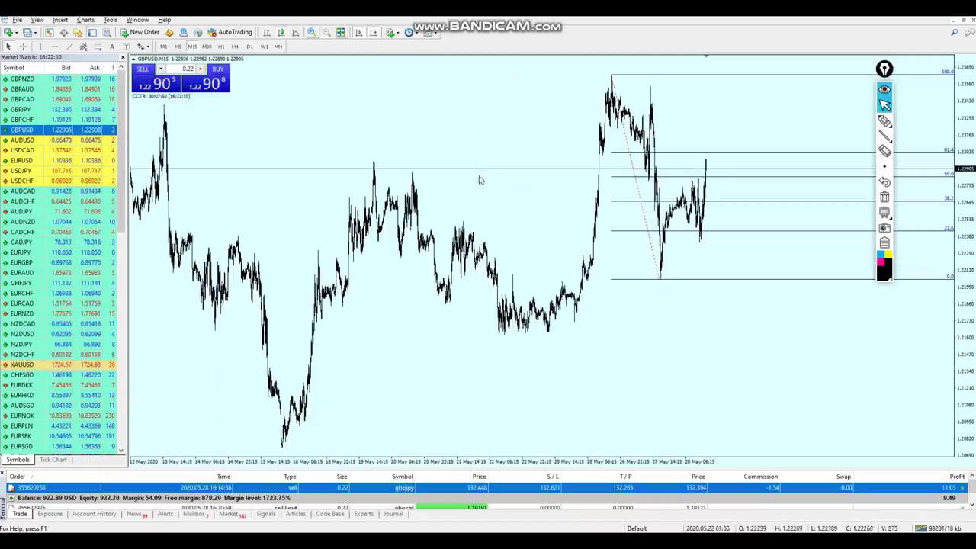
{"action": "left_click", "coordinate": [885, 121]}
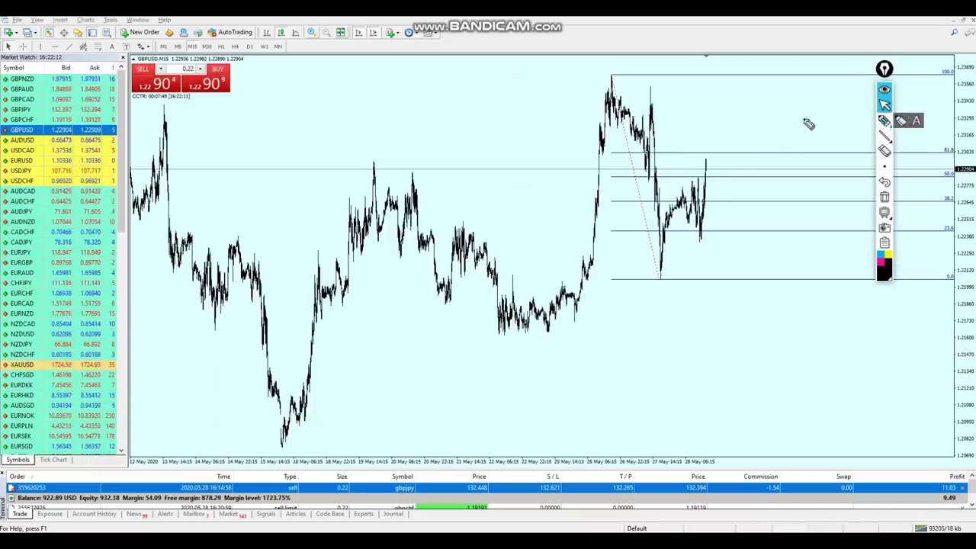
{"action": "mouse_move", "coordinate": [363, 174]}
{"action": "left_mouse_down"}
{"action": "mouse_move", "coordinate": [396, 169]}
{"action": "mouse_move", "coordinate": [362, 163]}
{"action": "mouse_move", "coordinate": [376, 177]}
{"action": "left_mouse_up"}
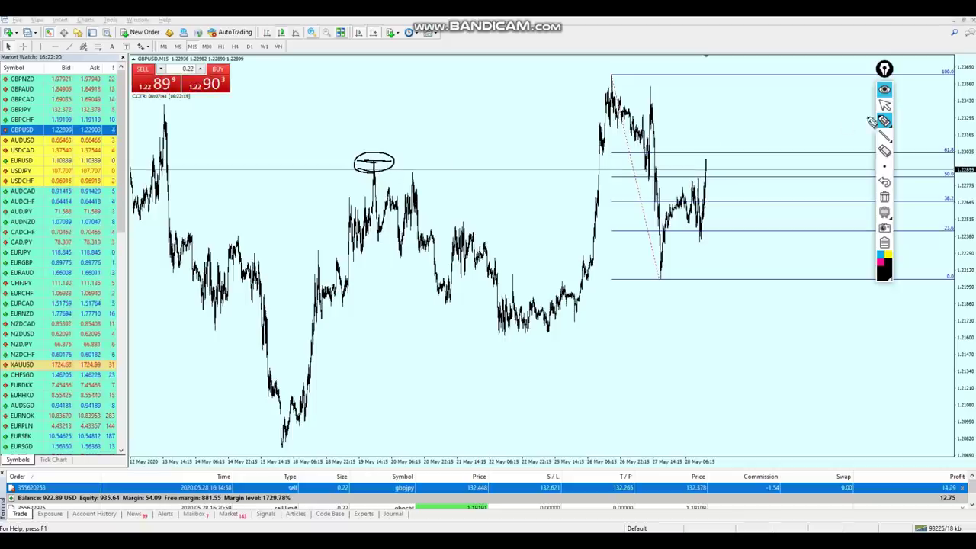
{"action": "left_click", "coordinate": [885, 197]}
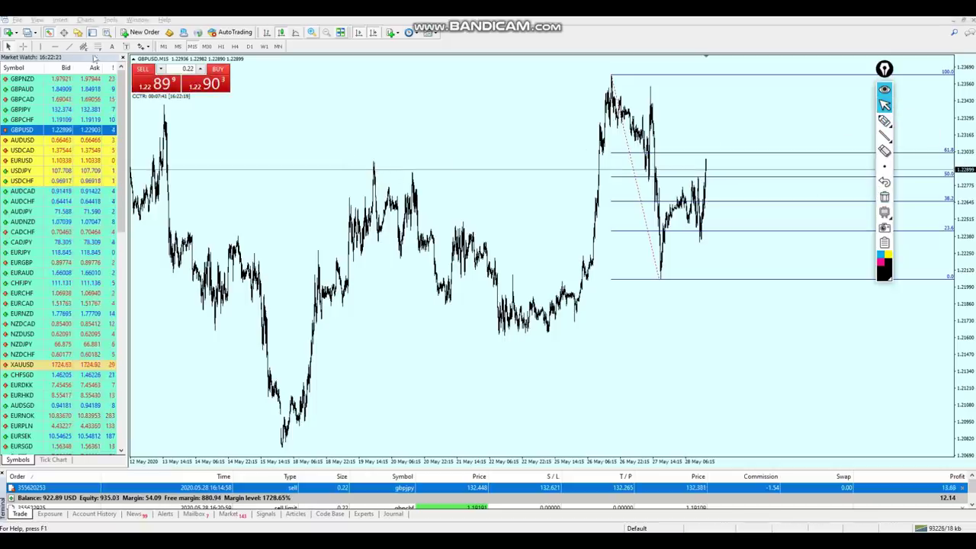
Step: Draw a horizontal line at 1.22969 by the 19 May peak and compare it with the latest candles and the 61.8 level
{"action": "left_click", "coordinate": [55, 47]}
{"action": "left_click", "coordinate": [385, 160]}
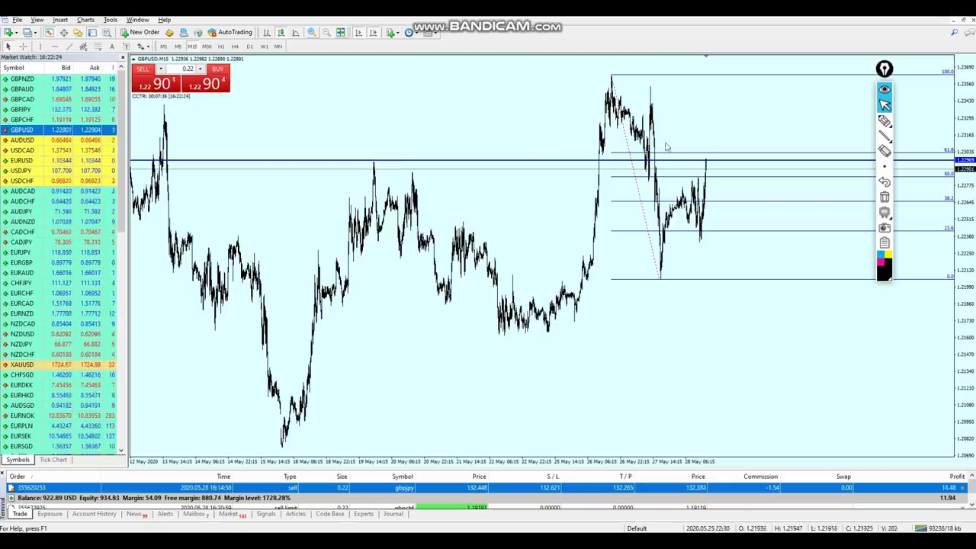
{"action": "key", "text": "plus"}
{"action": "key", "text": "plus"}
{"action": "key", "text": "plus"}
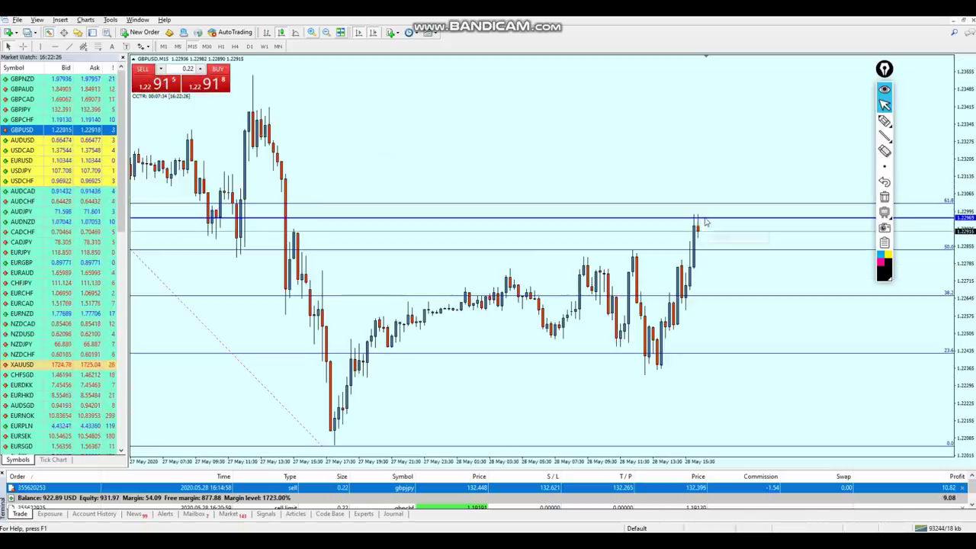
{"action": "key", "text": "minus"}
{"action": "key", "text": "minus"}
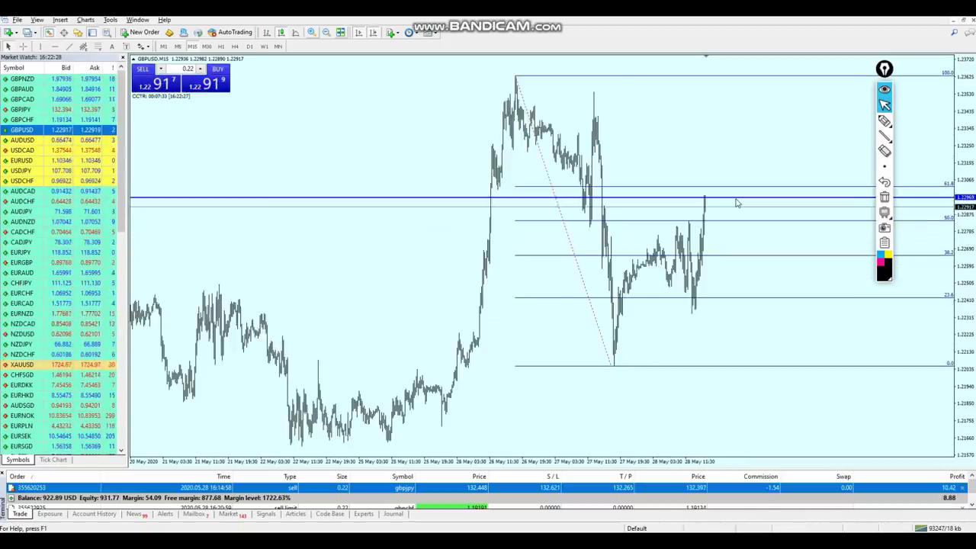
{"action": "key", "text": "minus"}
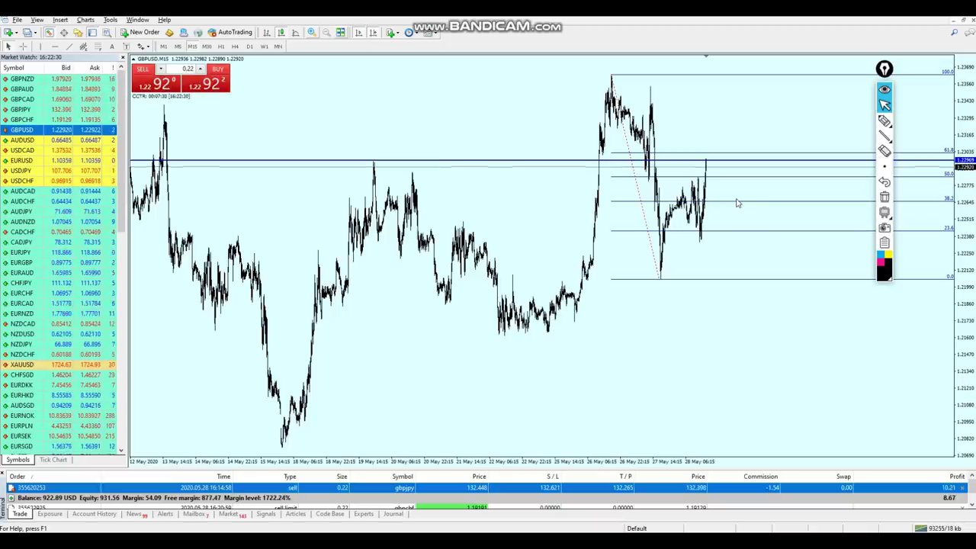
Step: Inspect the price at the latest GBPUSD candle with the crosshair
{"action": "key", "text": "plus"}
{"action": "key", "text": "plus"}
{"action": "middle_click", "coordinate": [706, 211]}
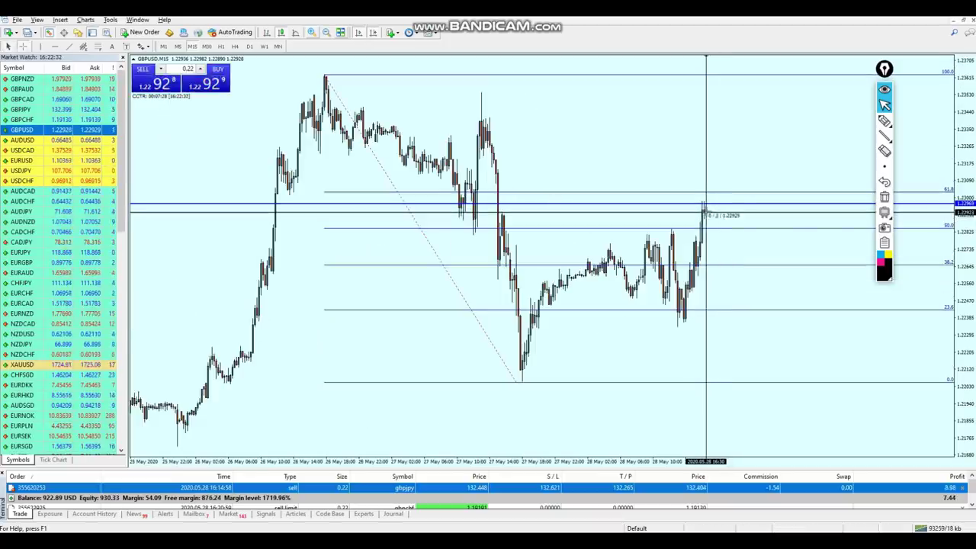
{"action": "middle_click", "coordinate": [708, 210]}
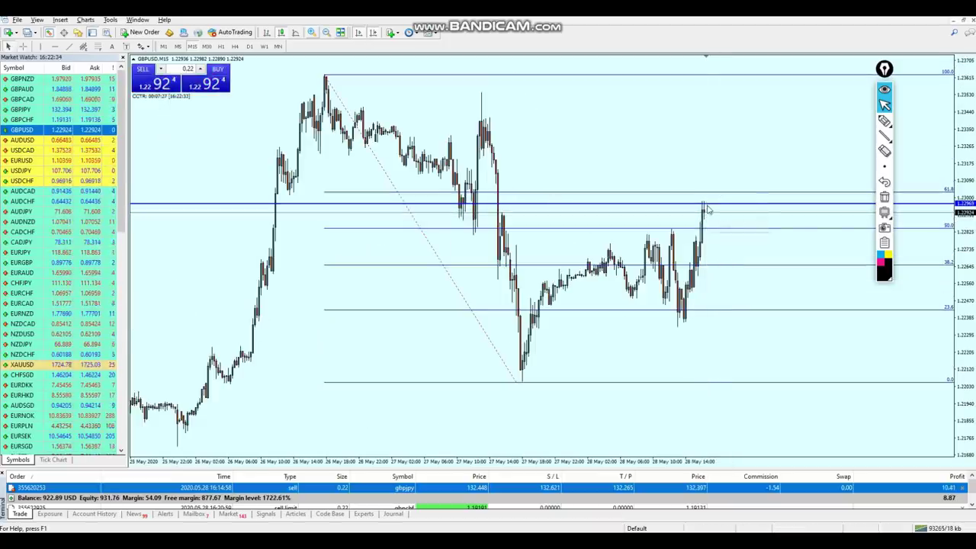
Step: Delete the horizontal line at 1.22969 from the GBPUSD chart and enlarge the trade list to show every order
{"action": "key", "text": "BackSpace"}
{"action": "key", "text": "minus"}
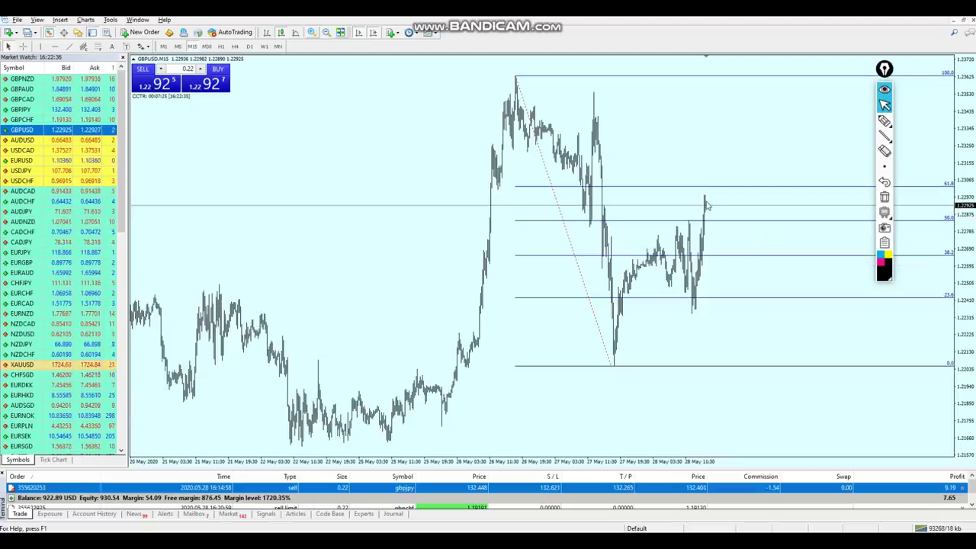
{"action": "left_click_drag", "start_coordinate": [683, 464], "coordinate": [678, 425]}
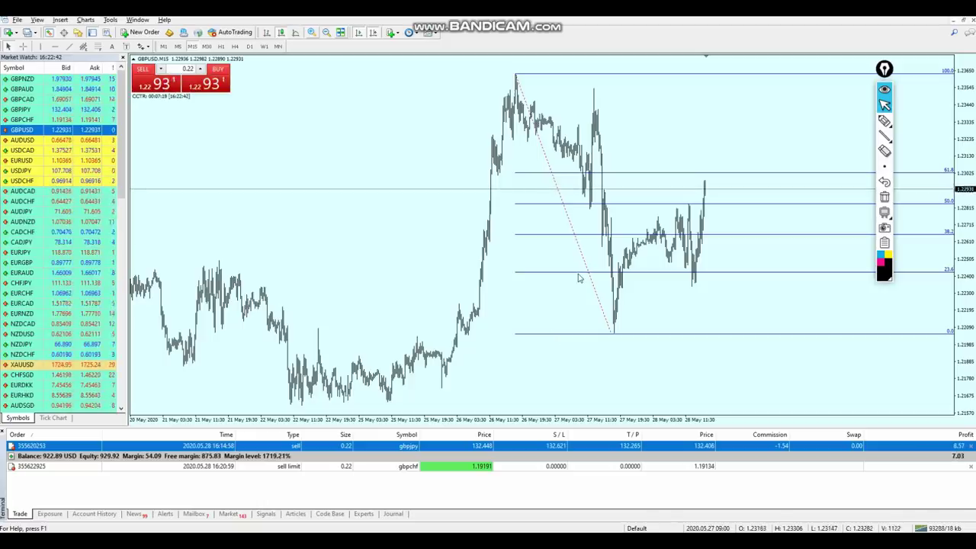
Step: Place a 0.22-lot GBPUSD sell limit at 1.23023, just below the 61.8 Fibonacci level
{"action": "key", "text": "plus"}
{"action": "key", "text": "plus"}
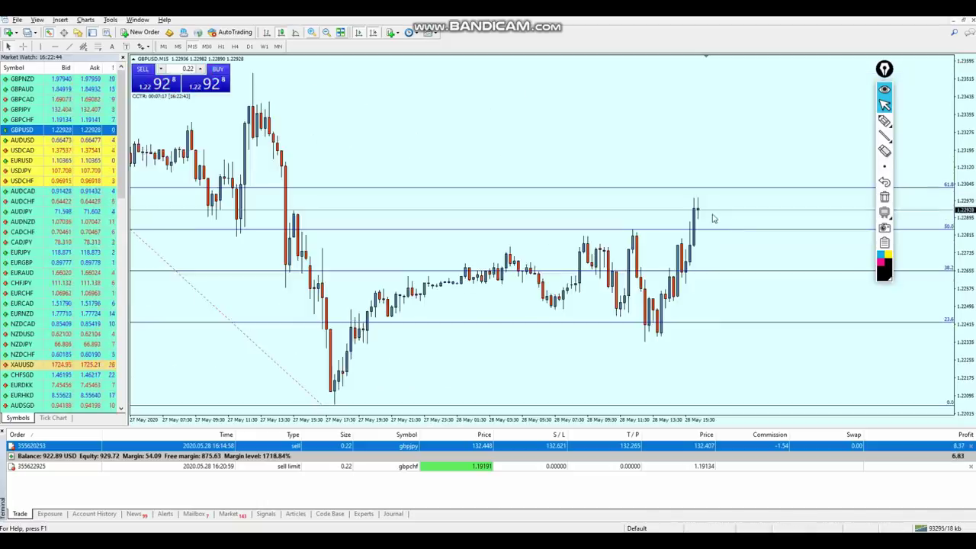
{"action": "middle_click", "coordinate": [697, 211]}
{"action": "left_click_drag", "start_coordinate": [697, 211], "coordinate": [708, 194]}
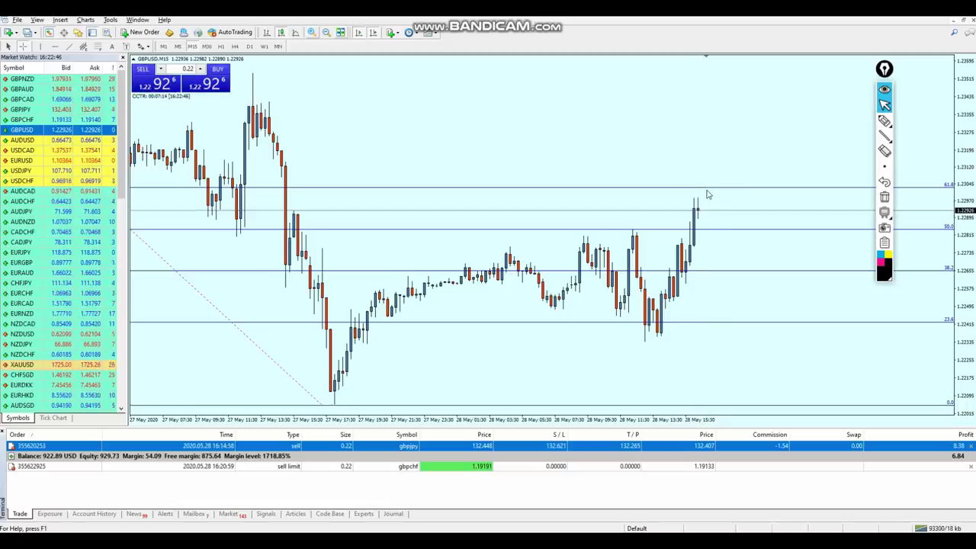
{"action": "right_click", "coordinate": [707, 194]}
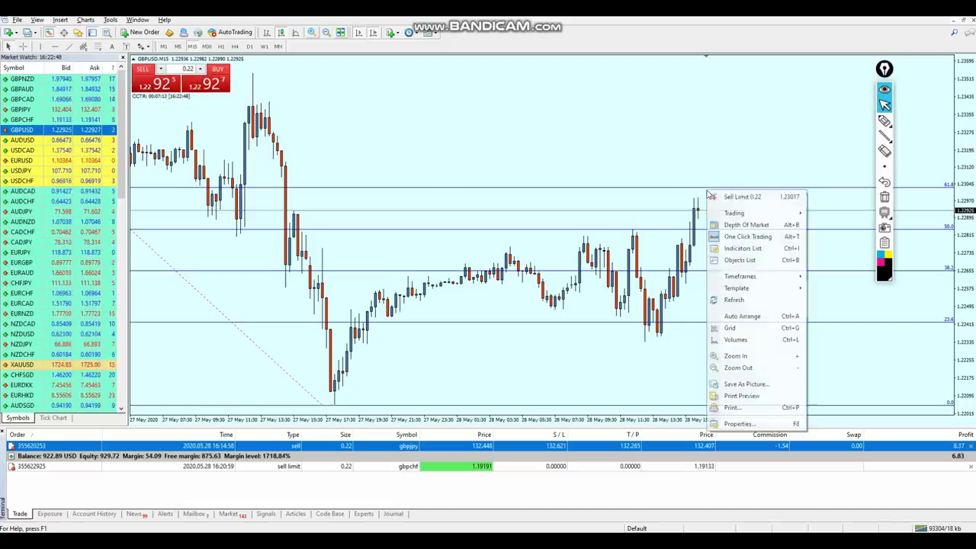
{"action": "left_click", "coordinate": [724, 196]}
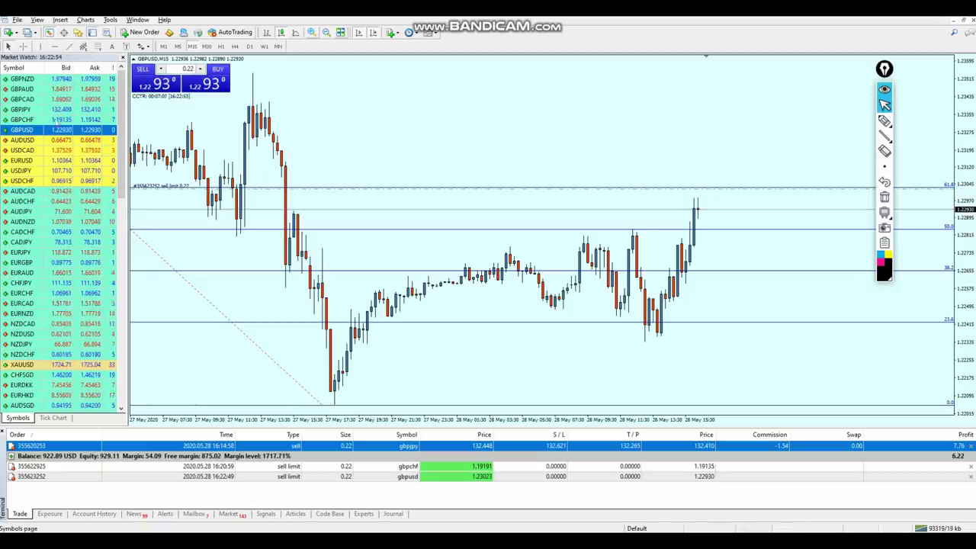
Step: Review the GBPCHF and GBPUSD charts with their sell limit orders
{"action": "left_click", "coordinate": [410, 468]}
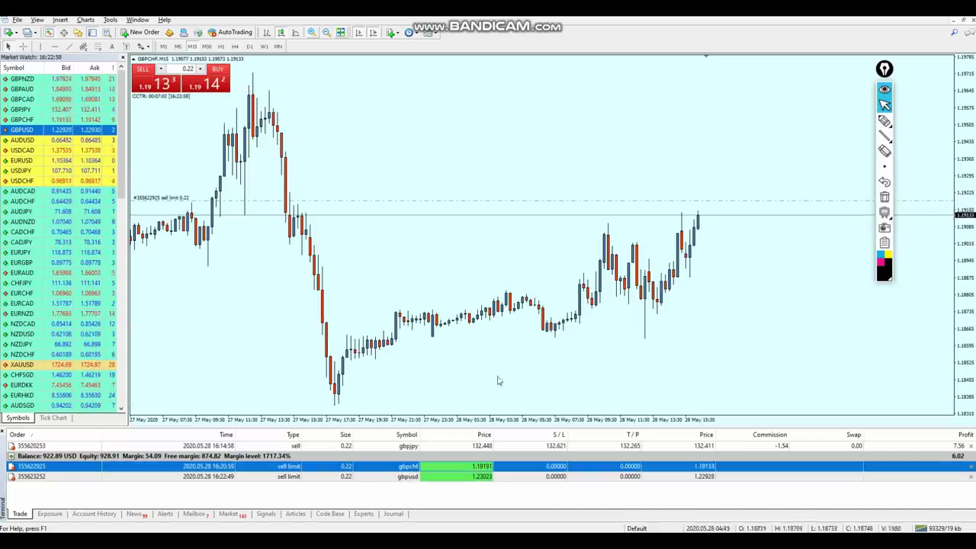
{"action": "left_click", "coordinate": [410, 477]}
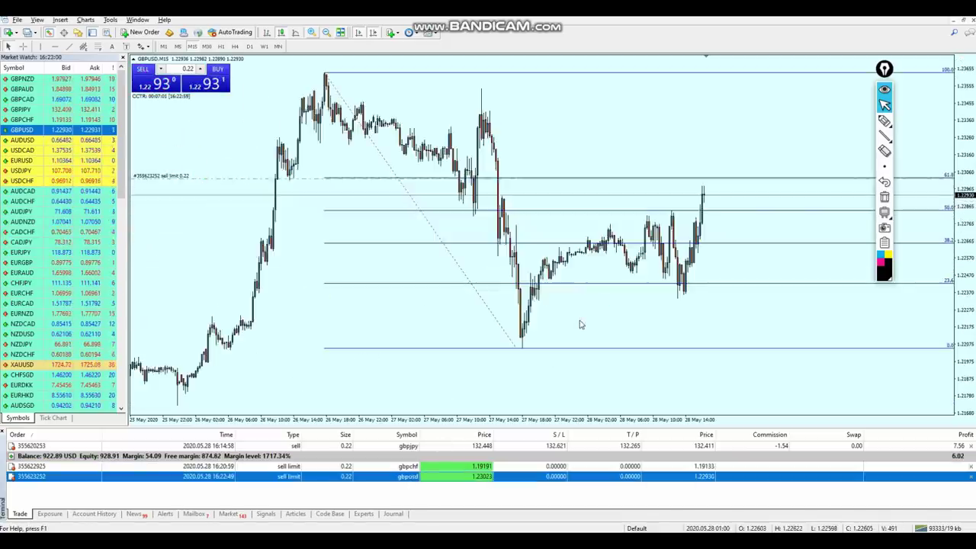
{"action": "key", "text": "plus"}
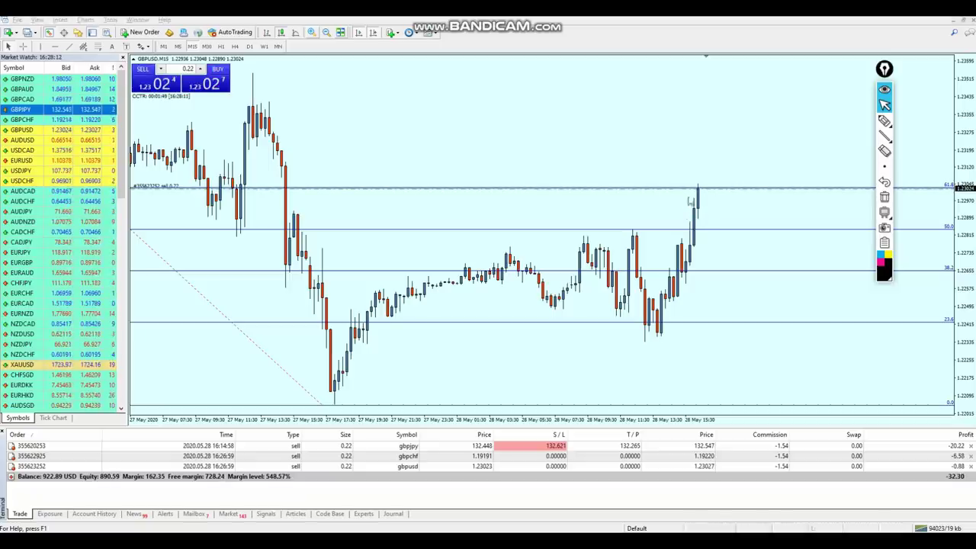
Step: Check the latest GBPUSD candle's high, and set the GBPUSD sell's take profit to 1.22849 and stop loss to 1.23199
{"action": "middle_click", "coordinate": [698, 186]}
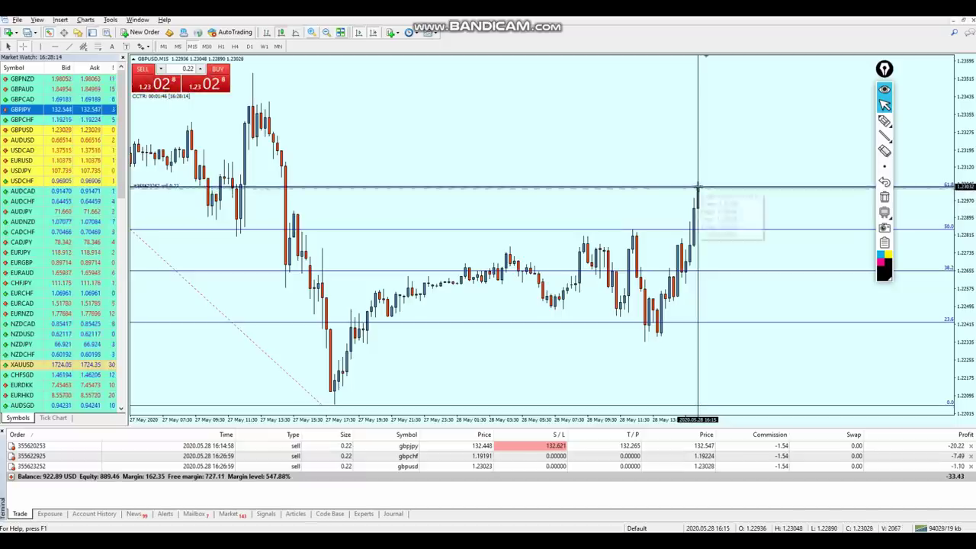
{"action": "middle_click", "coordinate": [699, 187]}
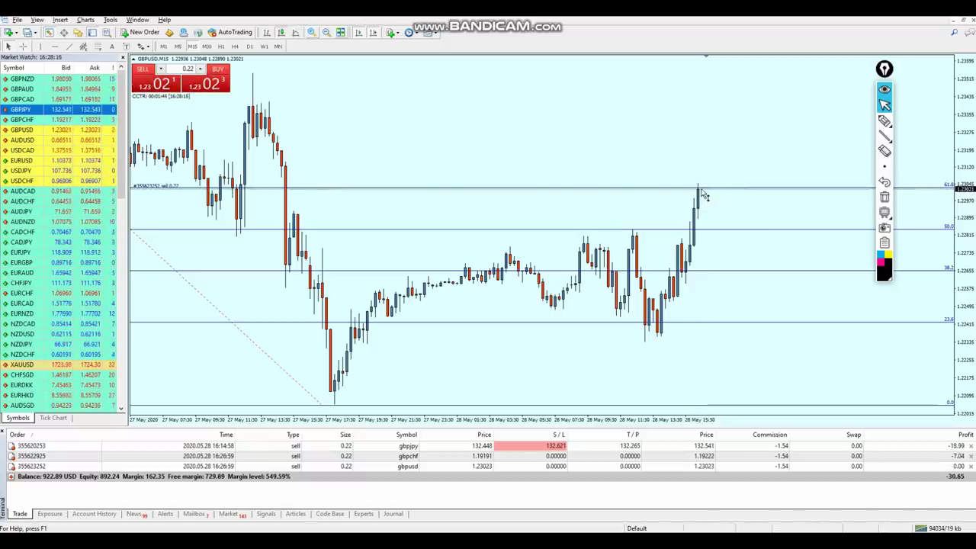
{"action": "left_click_drag", "start_coordinate": [702, 190], "coordinate": [720, 234]}
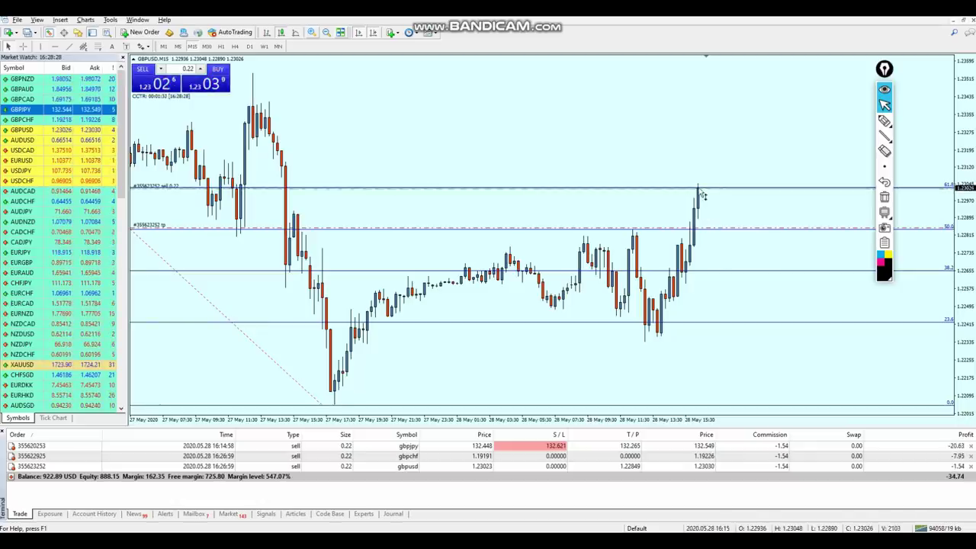
{"action": "left_click_drag", "start_coordinate": [702, 195], "coordinate": [693, 154]}
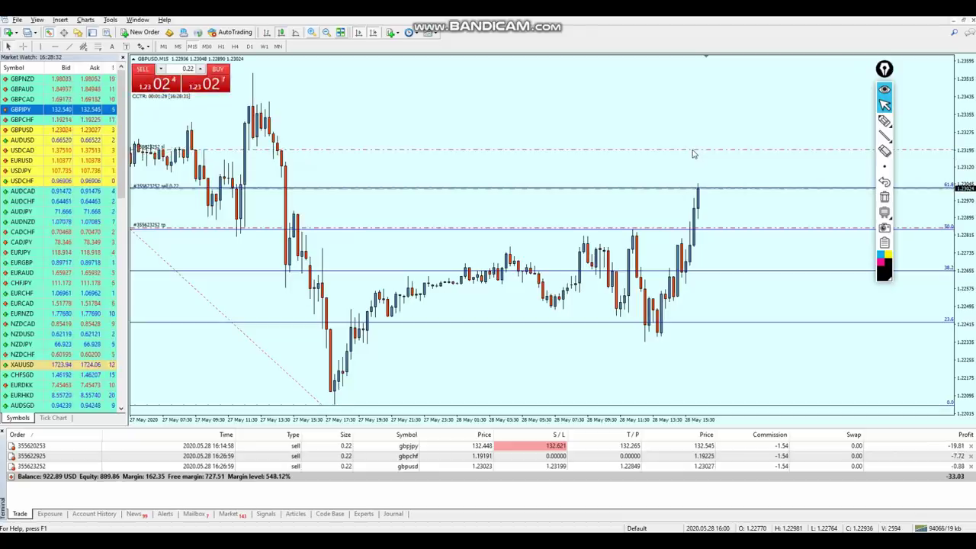
Step: Draw a Fibonacci retracement over the 27 May GBPCHF drop, and set that sell's take profit to 1.19050 and stop loss to 1.19340
{"action": "left_click", "coordinate": [795, 457]}
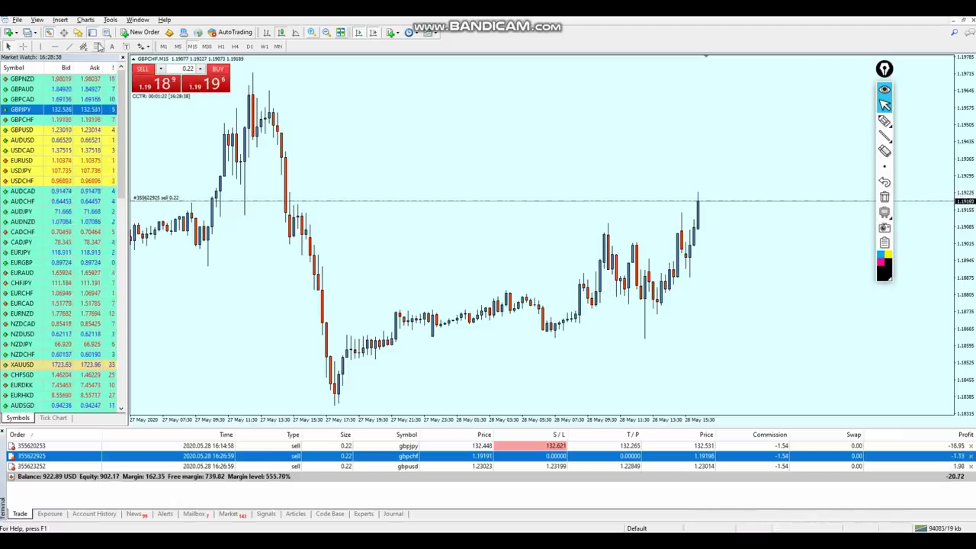
{"action": "left_click_drag", "start_coordinate": [254, 76], "coordinate": [369, 408]}
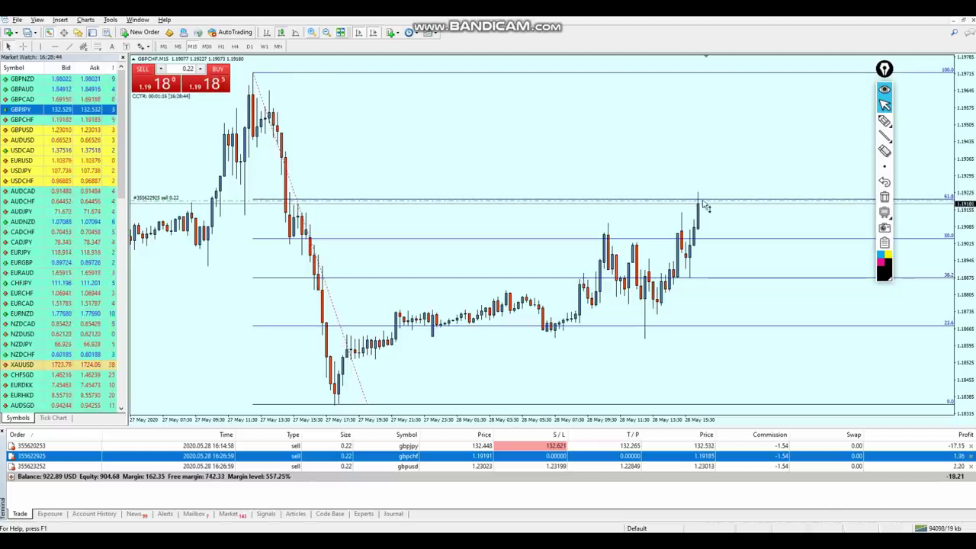
{"action": "left_click_drag", "start_coordinate": [702, 201], "coordinate": [710, 236]}
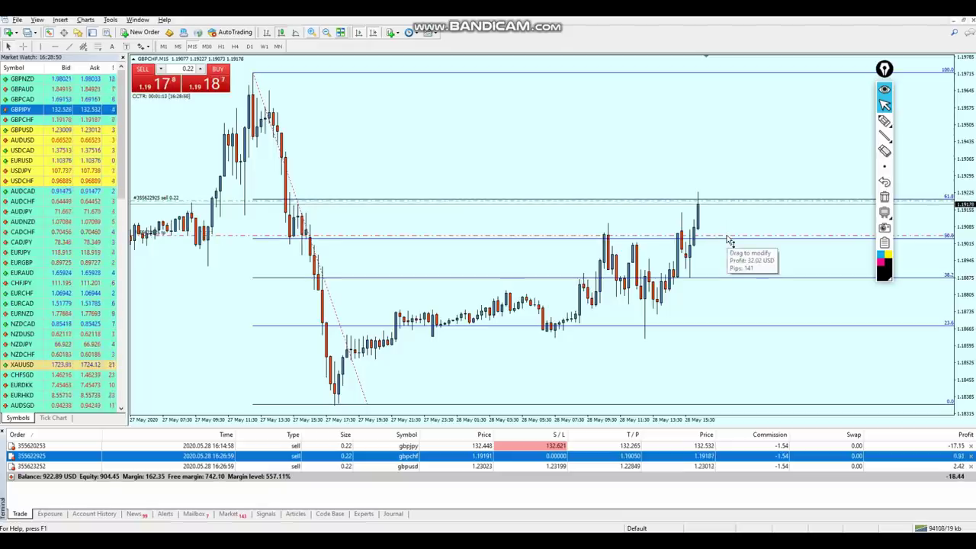
{"action": "left_click_drag", "start_coordinate": [721, 223], "coordinate": [708, 169]}
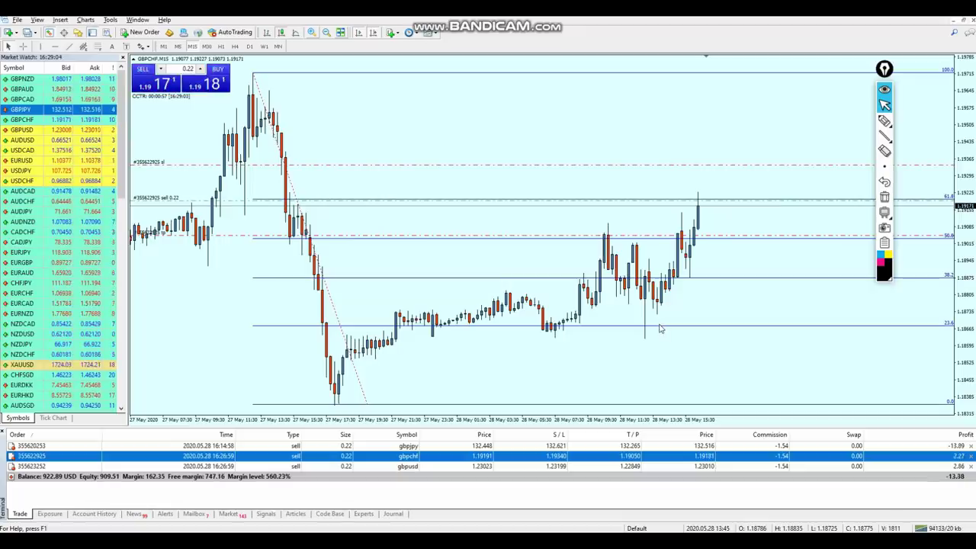
{"action": "key", "text": "minus"}
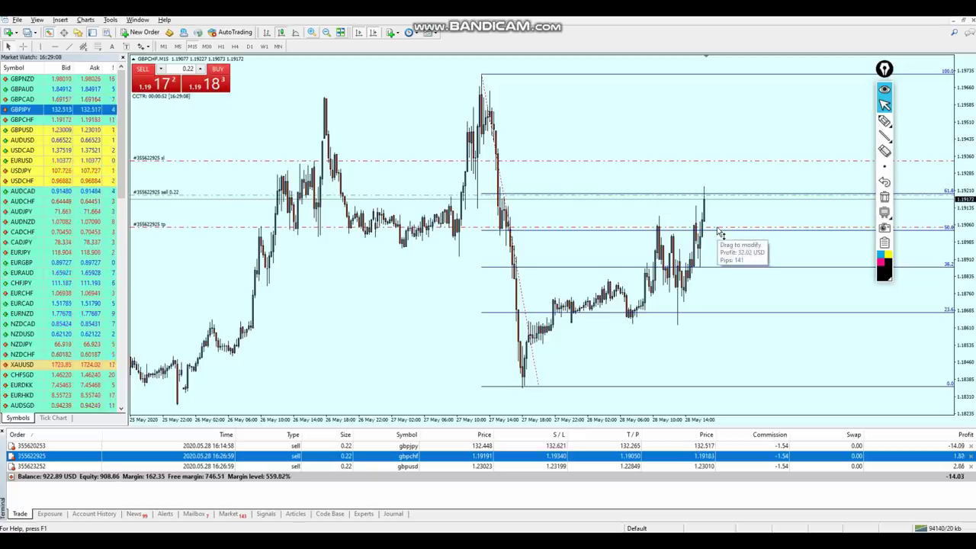
Step: Check the GBPUSD chart, and on AUDUSD draw a Fibonacci retracement from the 27 May high to that day's low
{"action": "left_click_drag", "start_coordinate": [752, 467], "coordinate": [710, 218]}
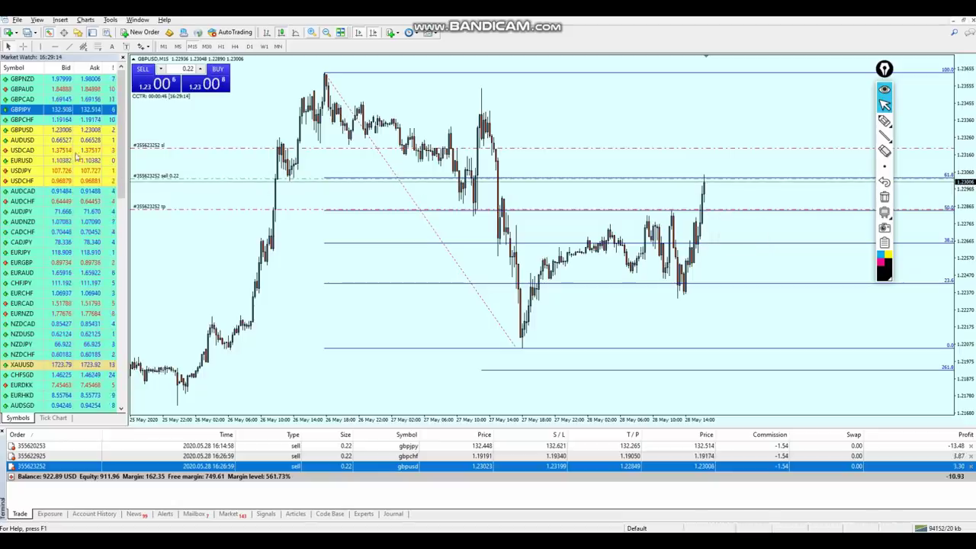
{"action": "left_click_drag", "start_coordinate": [35, 140], "coordinate": [575, 188]}
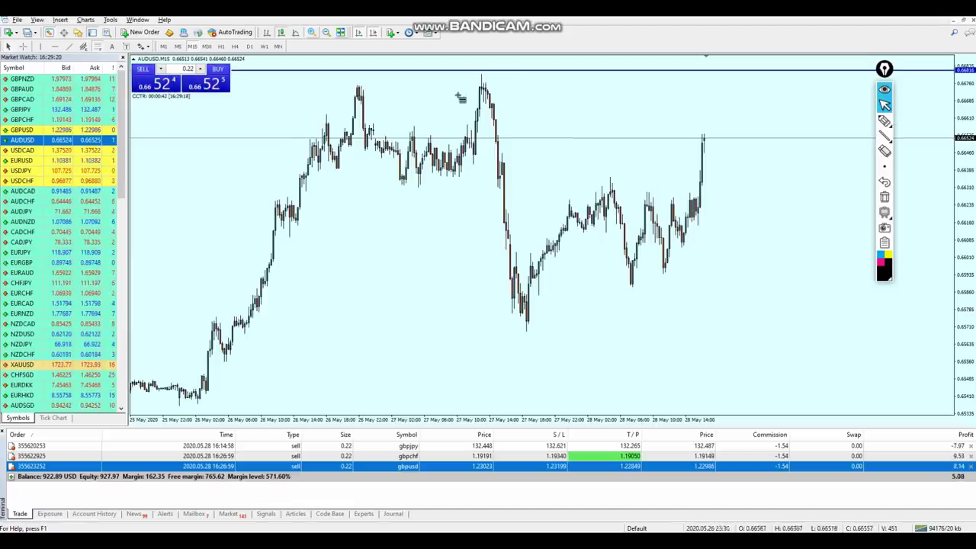
{"action": "left_click_drag", "start_coordinate": [482, 74], "coordinate": [558, 326]}
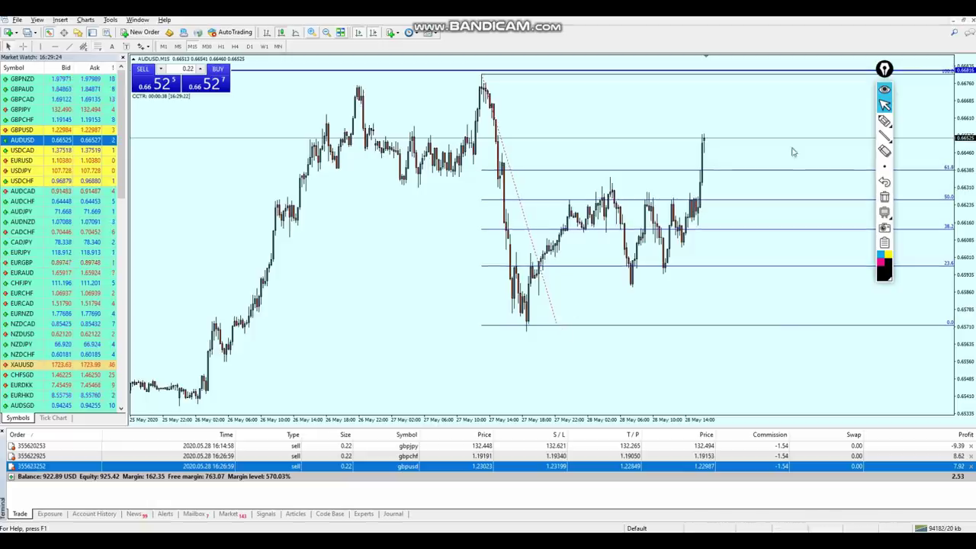
Step: With the pen, circle the AUDUSD 61.8 level and mark the successive downward swings on the chart
{"action": "left_click", "coordinate": [886, 122]}
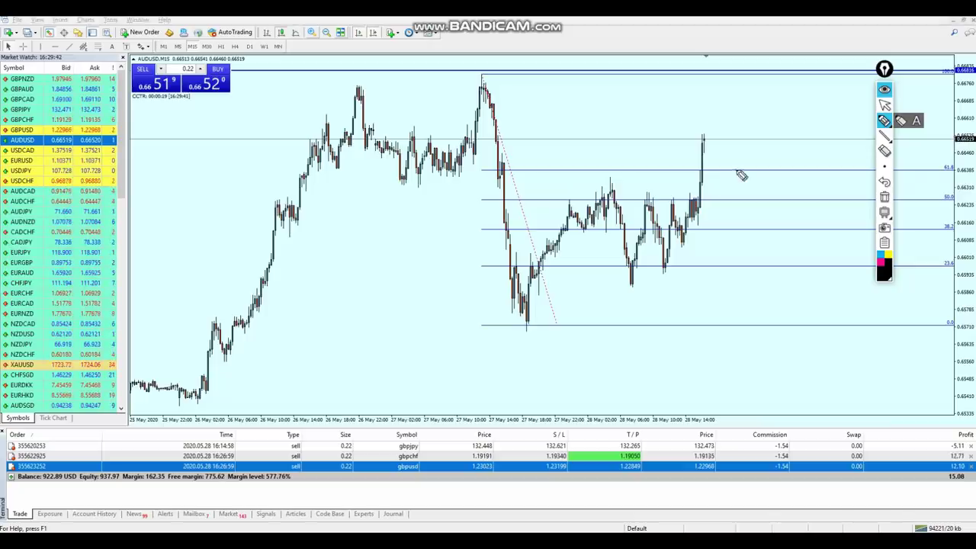
{"action": "left_click_drag", "start_coordinate": [952, 191], "coordinate": [944, 182]}
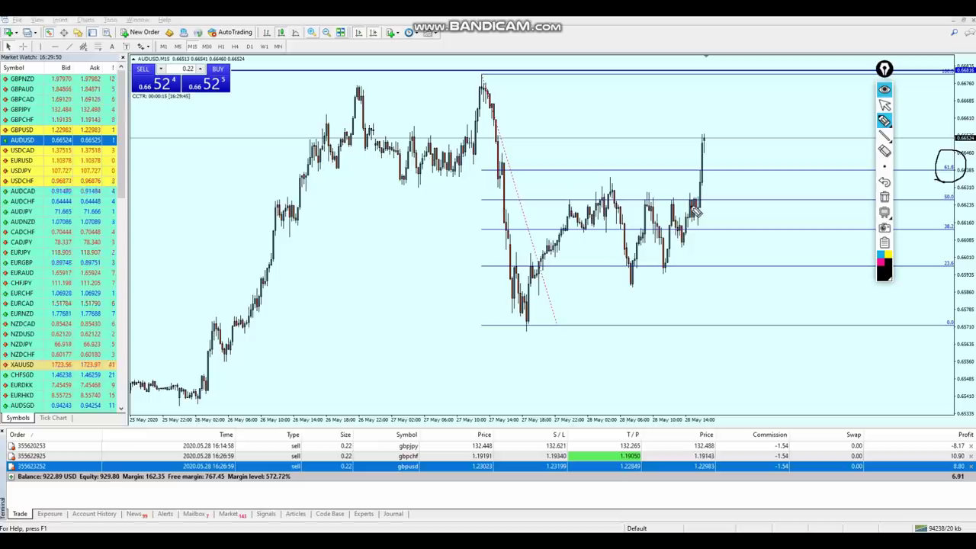
{"action": "left_click_drag", "start_coordinate": [483, 86], "coordinate": [533, 293]}
{"action": "left_click_drag", "start_coordinate": [590, 173], "coordinate": [636, 261]}
{"action": "left_click_drag", "start_coordinate": [638, 202], "coordinate": [671, 258]}
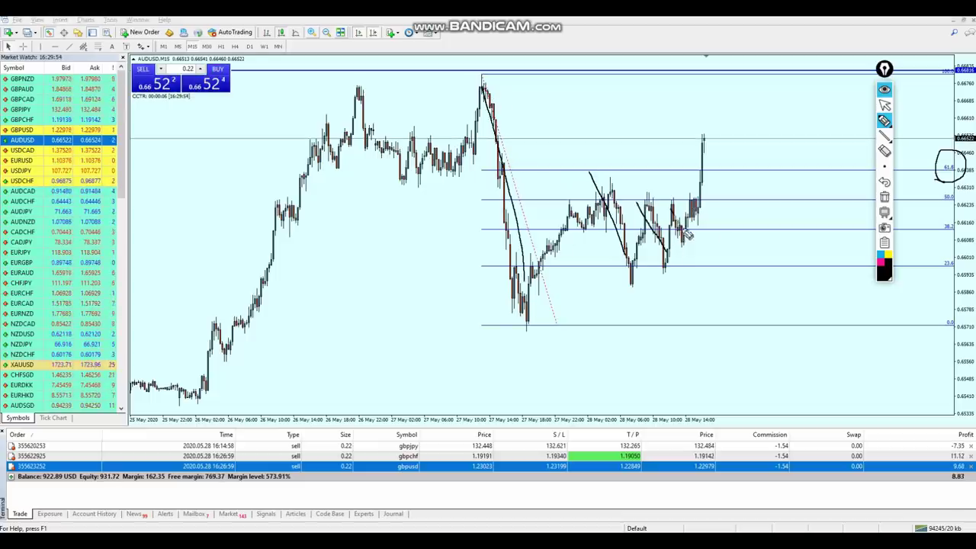
Step: Sketch the descending resistance from the 27 May AUDUSD high and the breakout through the 61.8 level, and clear the pen markings
{"action": "left_click_drag", "start_coordinate": [481, 76], "coordinate": [561, 120]}
{"action": "left_click_drag", "start_coordinate": [611, 152], "coordinate": [749, 230]}
{"action": "left_click_drag", "start_coordinate": [677, 169], "coordinate": [732, 172]}
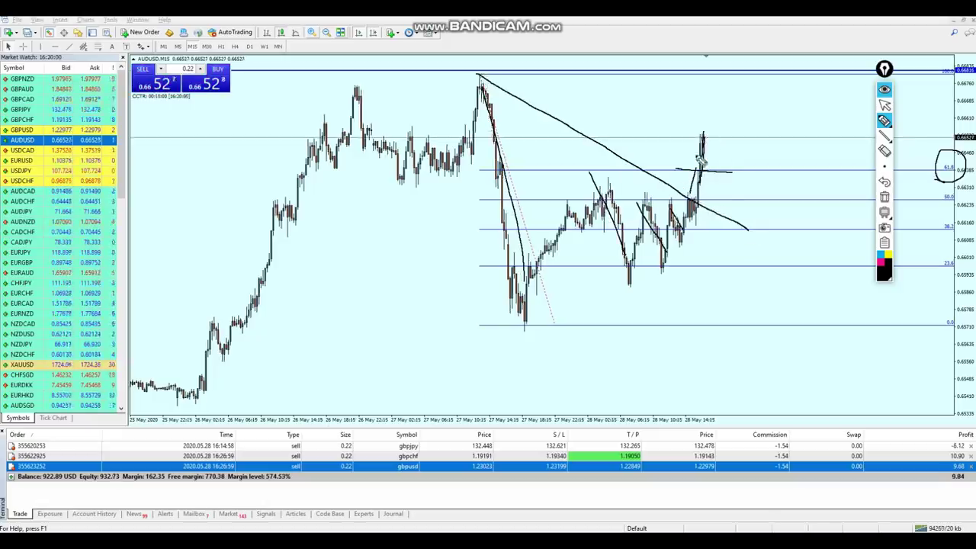
{"action": "left_click_drag", "start_coordinate": [481, 77], "coordinate": [751, 238]}
{"action": "left_click", "coordinate": [883, 105]}
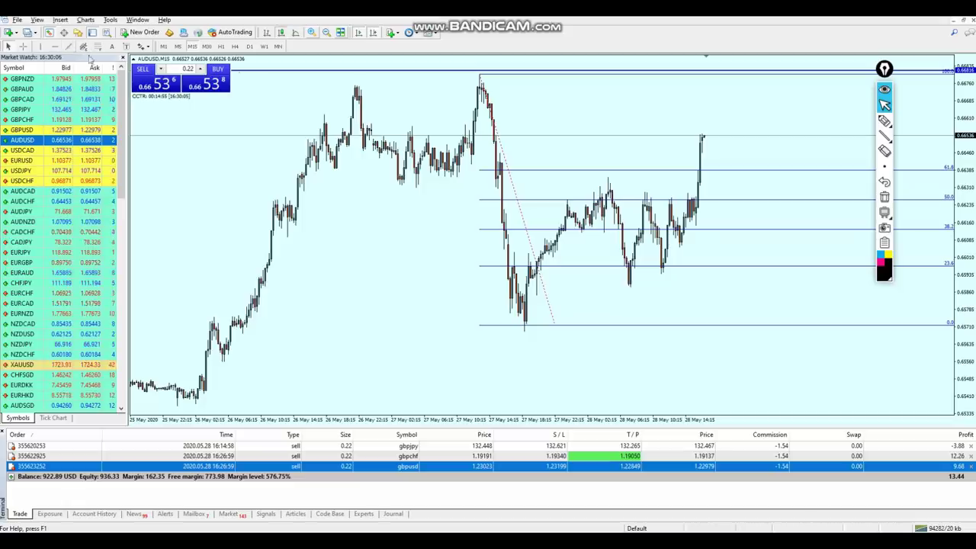
Step: Move the AUDUSD horizontal line to 0.66361 and draw a descending trend line from the 27 May high to the 28 May breakout
{"action": "left_click_drag", "start_coordinate": [386, 72], "coordinate": [443, 176]}
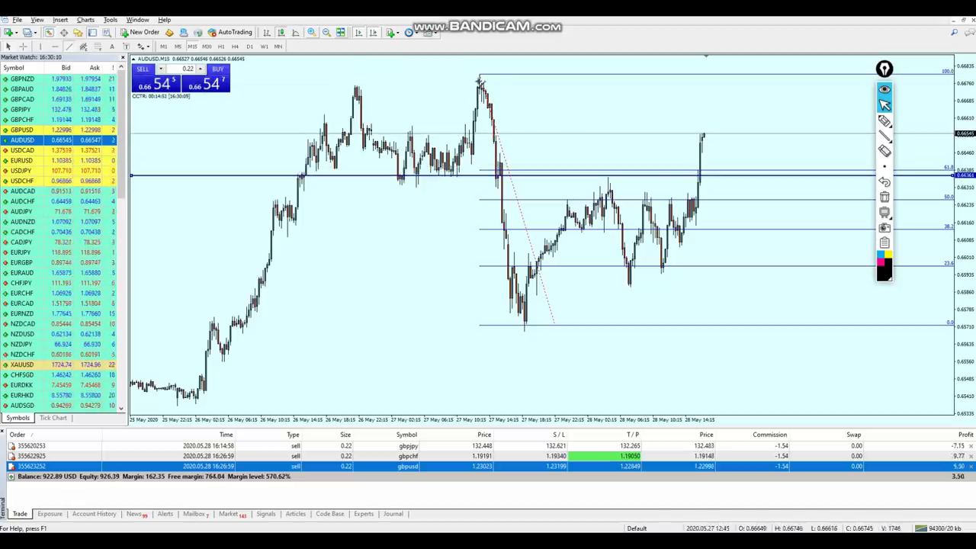
{"action": "mouse_move", "coordinate": [479, 77]}
{"action": "left_mouse_down"}
{"action": "mouse_move", "coordinate": [687, 179]}
{"action": "mouse_move", "coordinate": [691, 196]}
{"action": "left_mouse_up"}
Step: Circle the AUDUSD swing points and the 61.8 level, sketch the rise and pullback with the pen, and clear the markings
{"action": "left_click", "coordinate": [886, 122]}
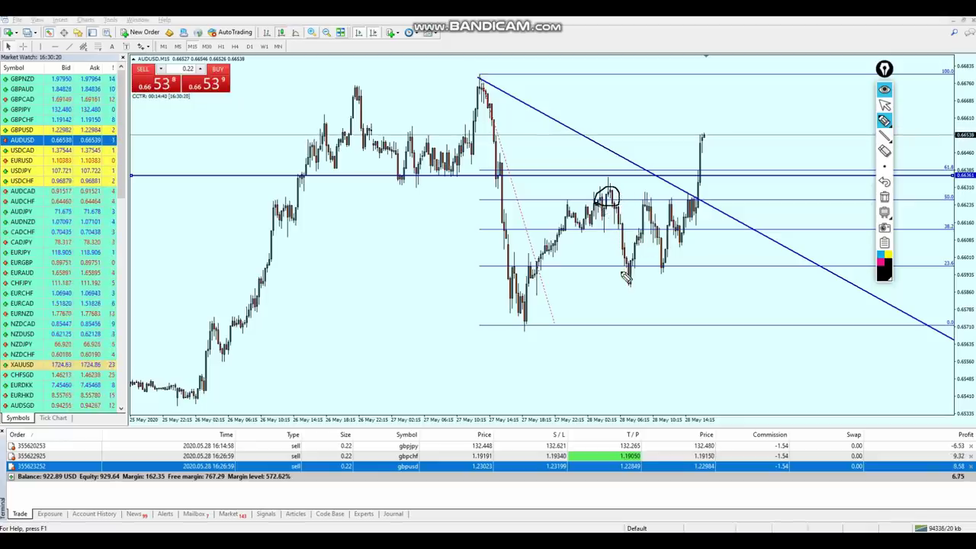
{"action": "mouse_move", "coordinate": [625, 276]}
{"action": "left_mouse_down"}
{"action": "mouse_move", "coordinate": [649, 263]}
{"action": "mouse_move", "coordinate": [628, 281]}
{"action": "left_mouse_up"}
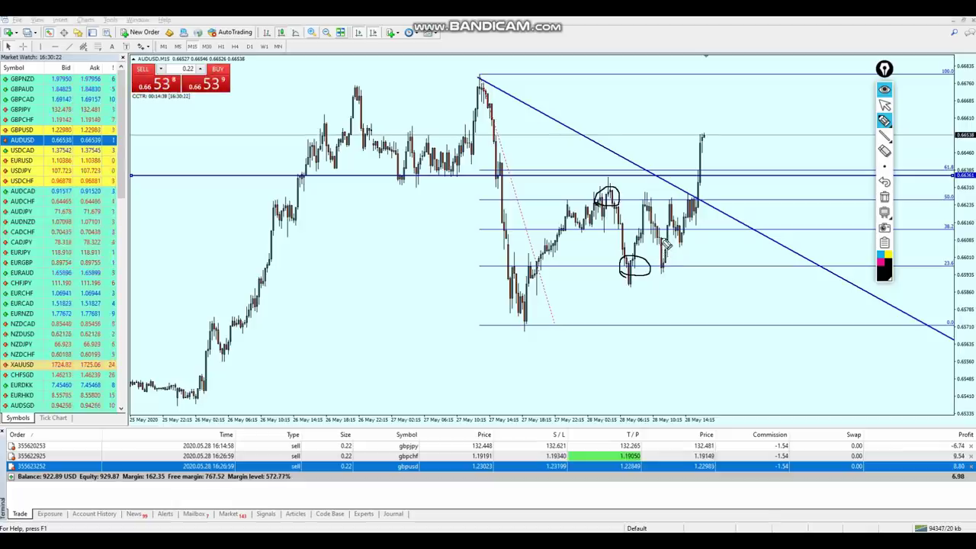
{"action": "left_click_drag", "start_coordinate": [689, 239], "coordinate": [691, 223]}
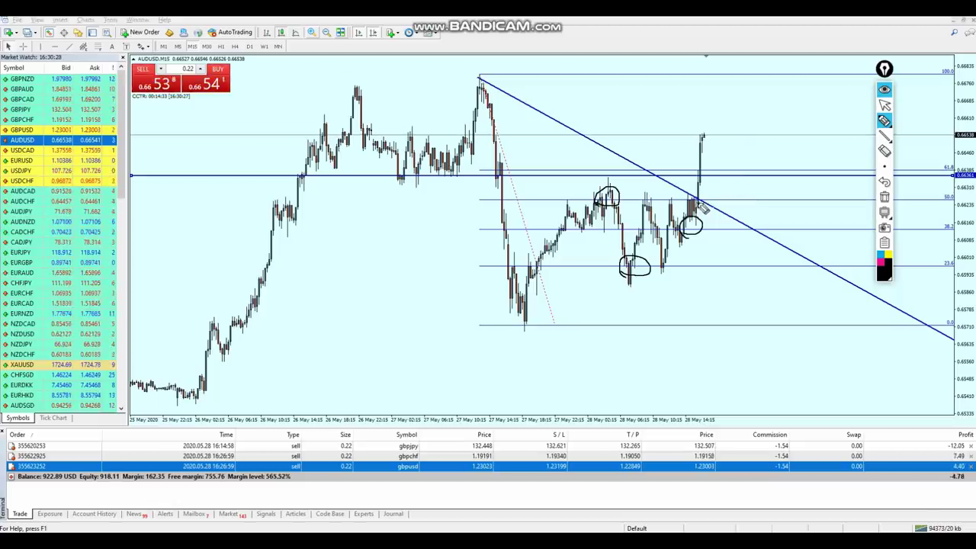
{"action": "left_click_drag", "start_coordinate": [937, 164], "coordinate": [952, 152]}
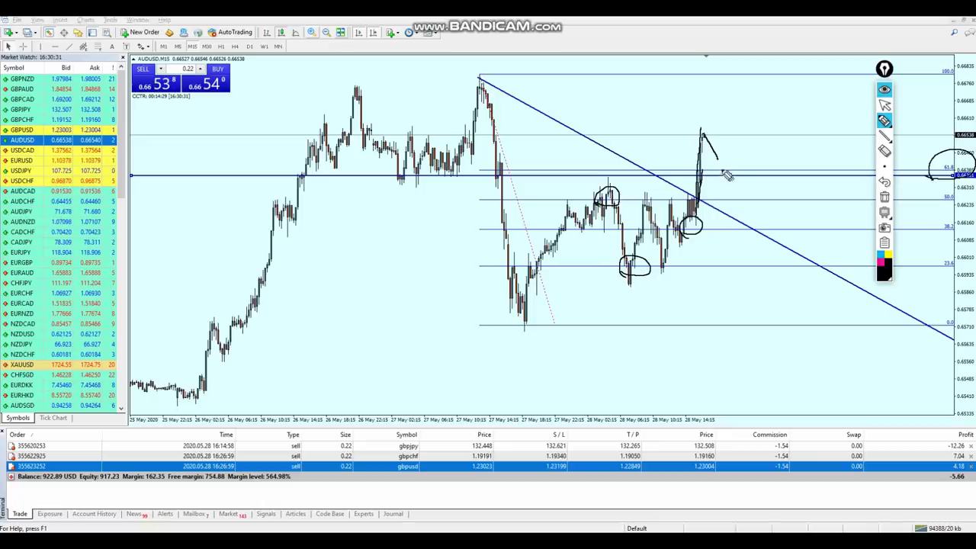
{"action": "left_click_drag", "start_coordinate": [728, 176], "coordinate": [723, 173]}
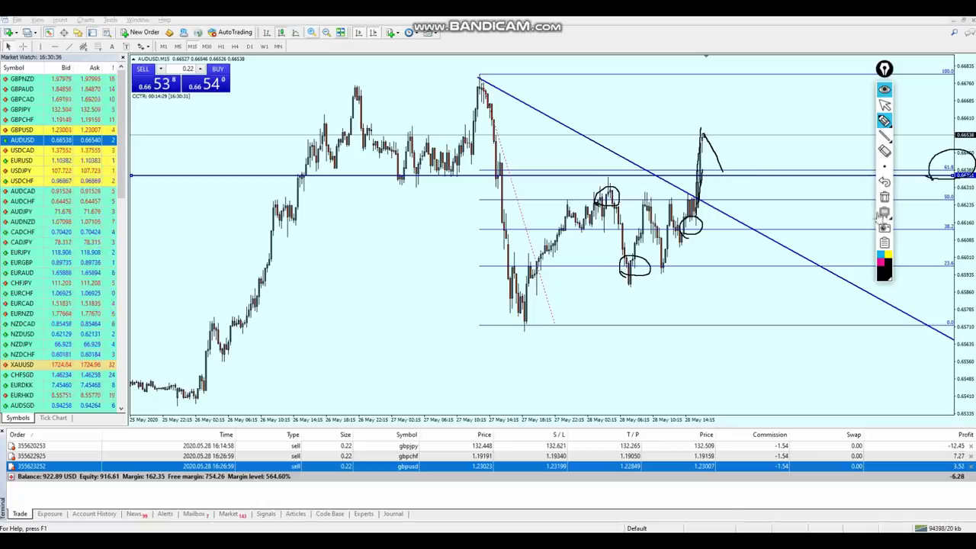
{"action": "left_click", "coordinate": [884, 213]}
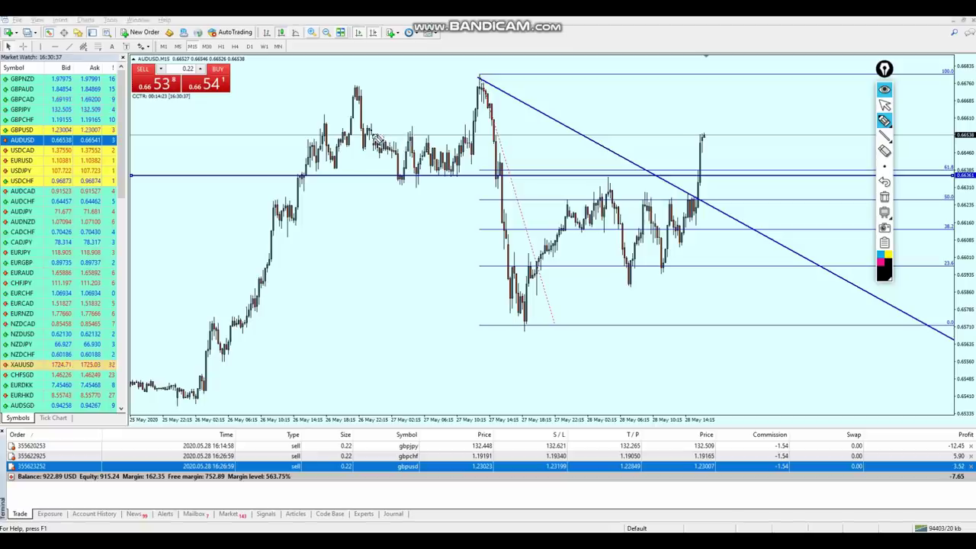
Step: Circle the upper and lower edges of the 27 May AUDUSD consolidation, and sketch the resistance and a pullback from it
{"action": "mouse_move", "coordinate": [428, 148]}
{"action": "left_mouse_down"}
{"action": "mouse_move", "coordinate": [484, 131]}
{"action": "mouse_move", "coordinate": [377, 137]}
{"action": "mouse_move", "coordinate": [739, 134]}
{"action": "mouse_move", "coordinate": [723, 162]}
{"action": "left_mouse_up"}
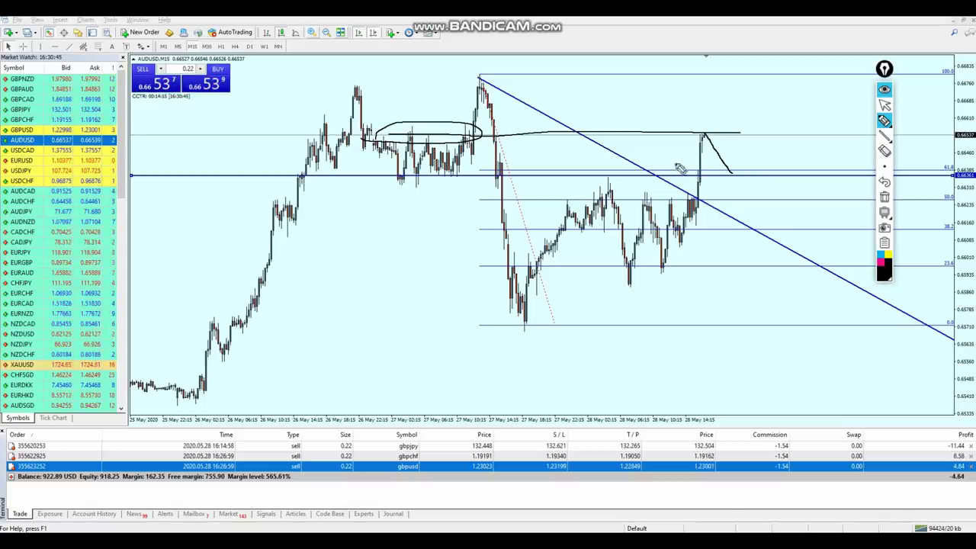
{"action": "mouse_move", "coordinate": [389, 191]}
{"action": "left_mouse_down"}
{"action": "mouse_move", "coordinate": [472, 161]}
{"action": "mouse_move", "coordinate": [414, 202]}
{"action": "left_mouse_up"}
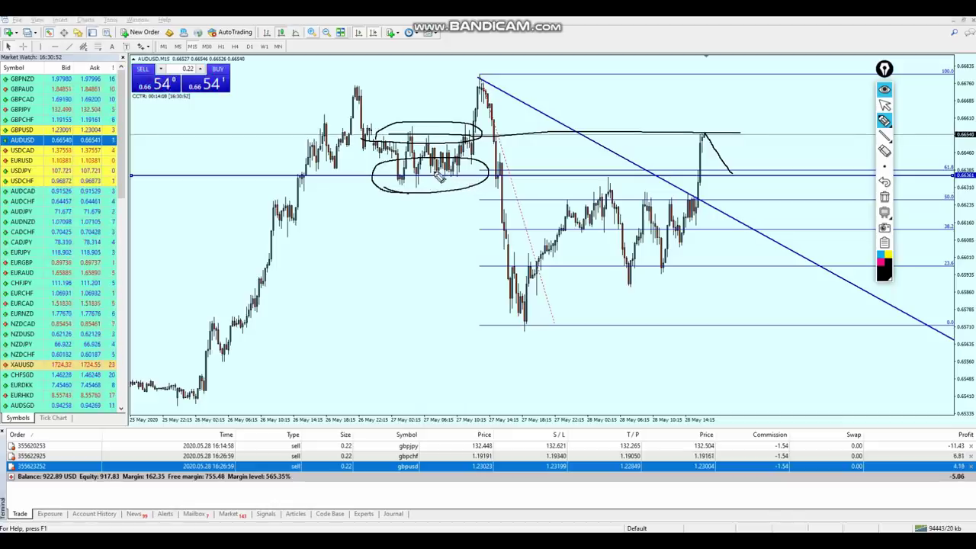
Step: Sketch support along the AUDUSD 61.8 level, a projected rise from it, and a resistance line across the 100.0 level
{"action": "left_click_drag", "start_coordinate": [459, 170], "coordinate": [812, 171]}
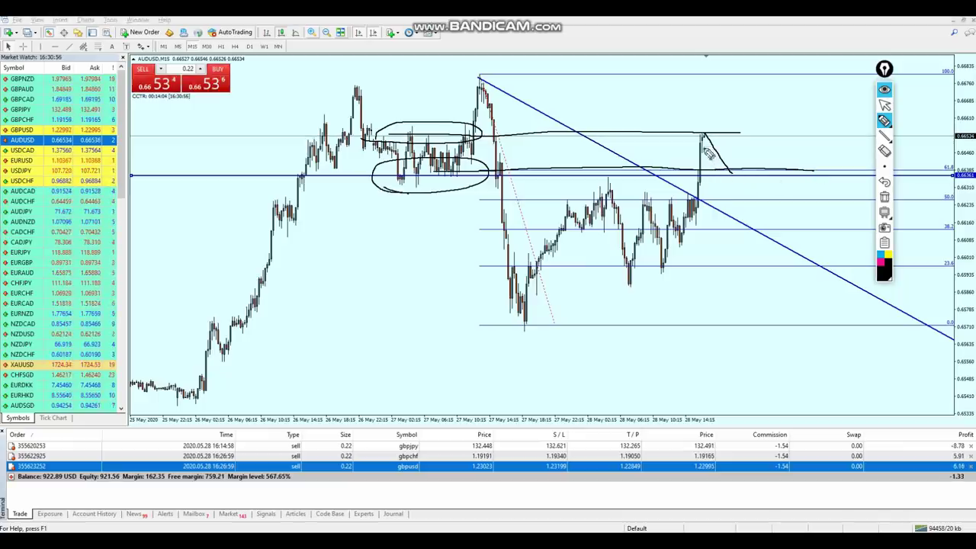
{"action": "left_click_drag", "start_coordinate": [751, 137], "coordinate": [758, 79]}
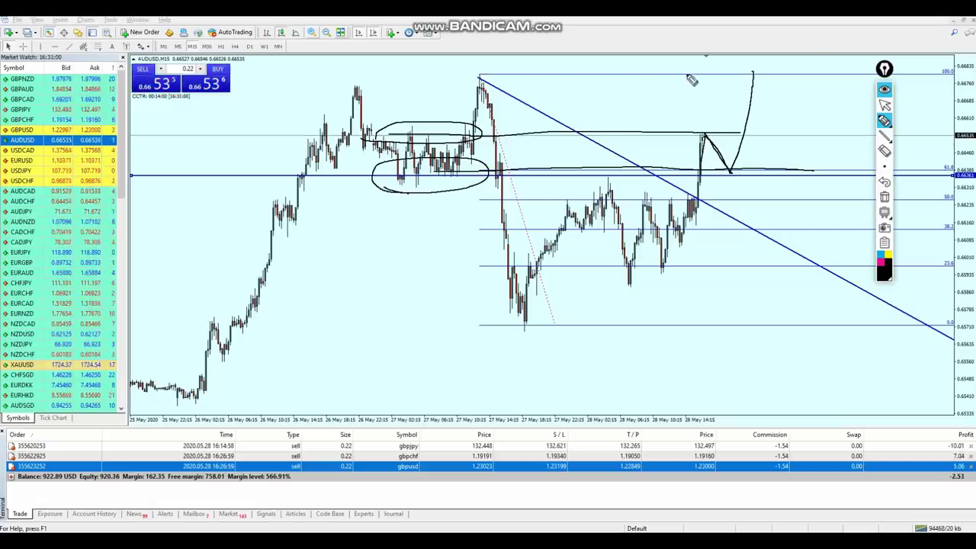
{"action": "left_click_drag", "start_coordinate": [436, 73], "coordinate": [793, 73]}
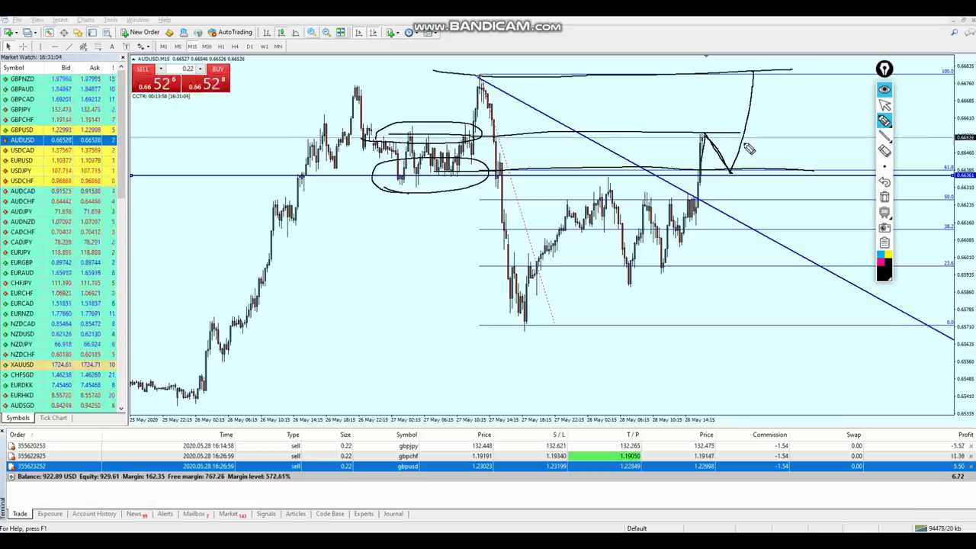
Step: Clear the pen markings and delete the trend line, horizontal line and Fibonacci retracement from the AUDUSD chart
{"action": "left_click", "coordinate": [884, 105]}
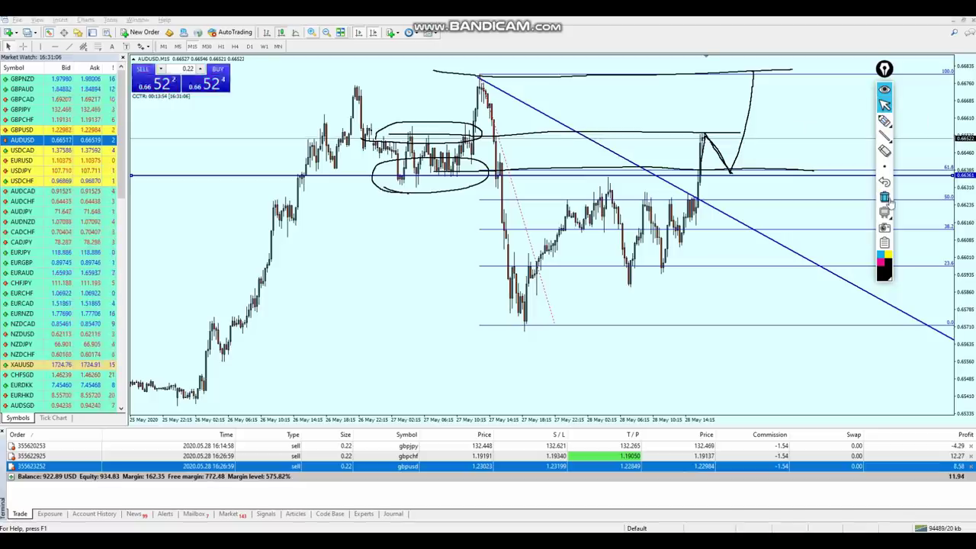
{"action": "left_click", "coordinate": [884, 197]}
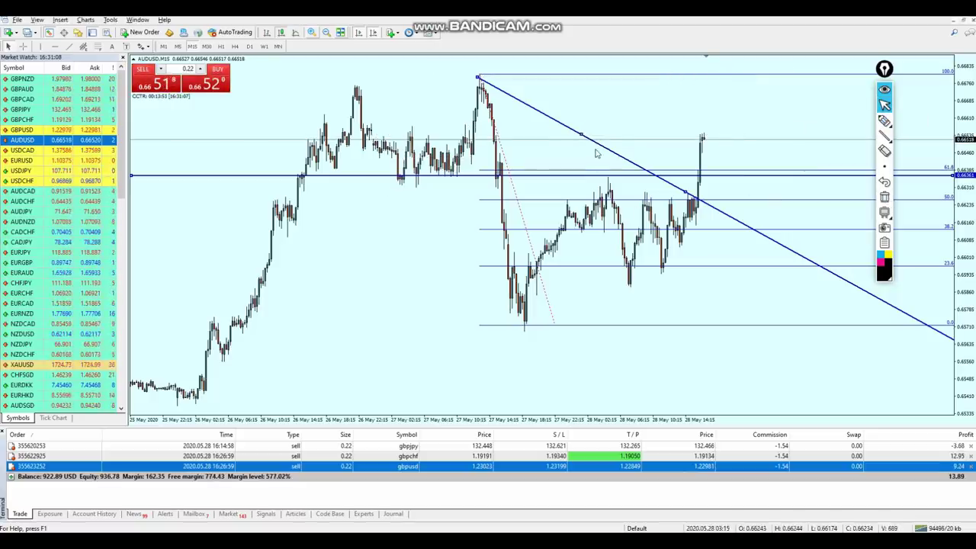
{"action": "key", "text": "Delete"}
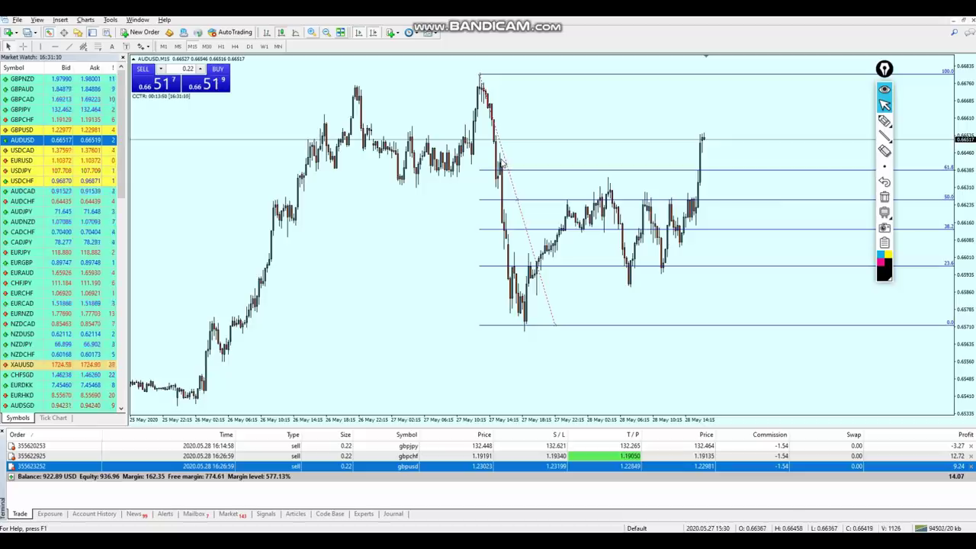
{"action": "key", "text": "Delete"}
Step: Review the USDCAD, USDJPY and USDCHF charts, and draw a Fibonacci retracement on AUDCAD from the 26 May high to the 27 May low
{"action": "left_click_drag", "start_coordinate": [70, 150], "coordinate": [342, 159]}
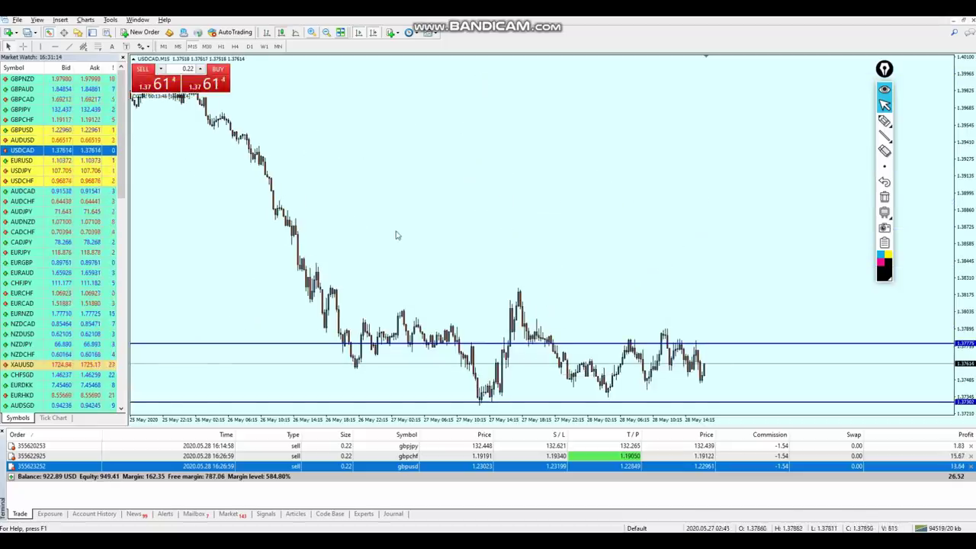
{"action": "left_click", "coordinate": [55, 161]}
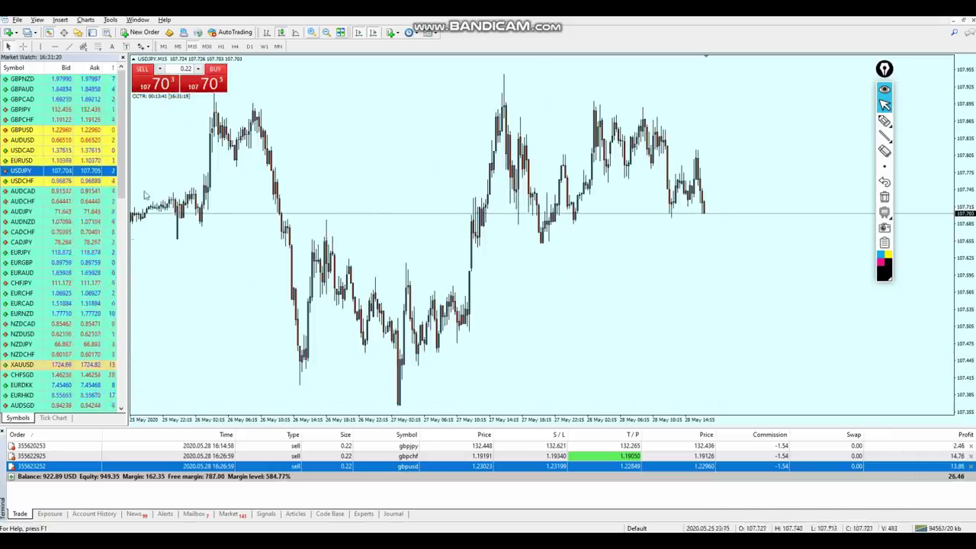
{"action": "key", "text": "Down"}
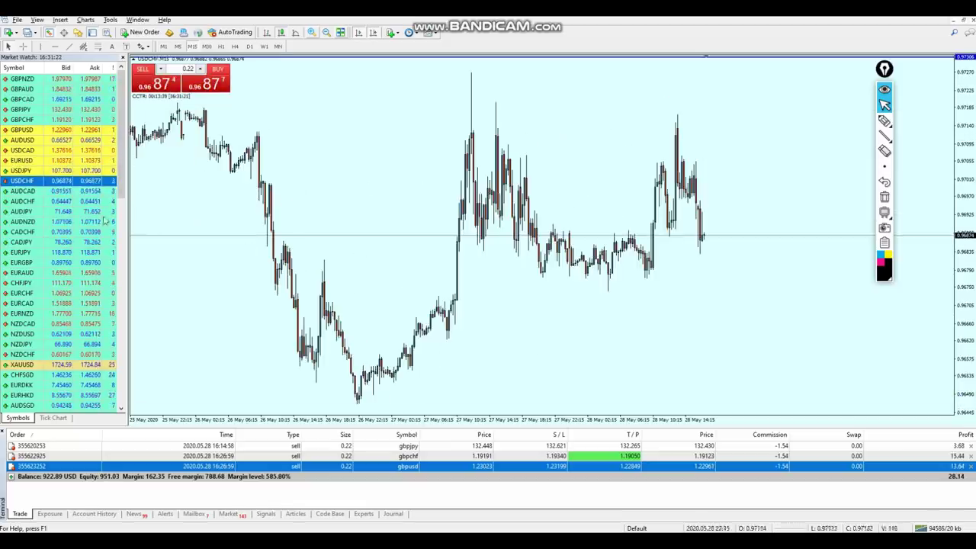
{"action": "key", "text": "Down"}
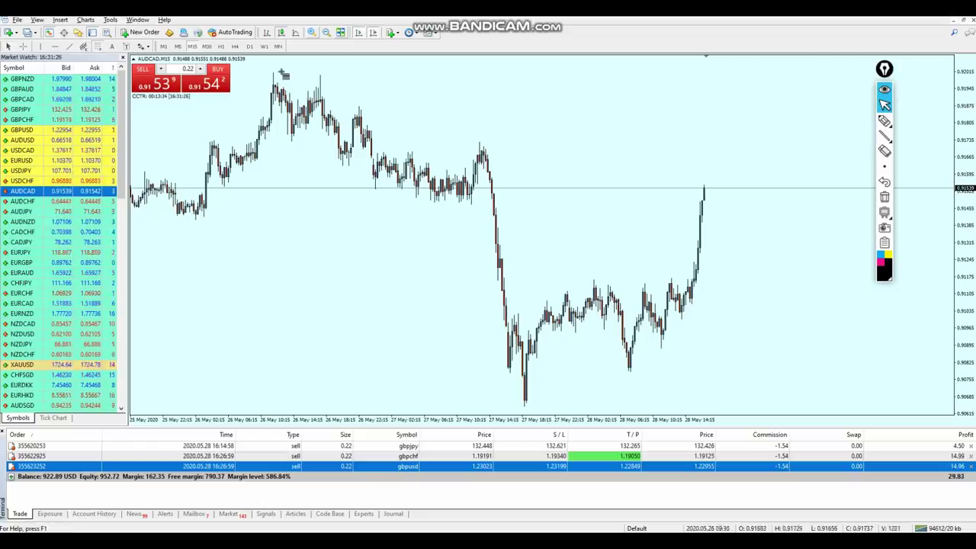
{"action": "left_click_drag", "start_coordinate": [273, 73], "coordinate": [534, 403]}
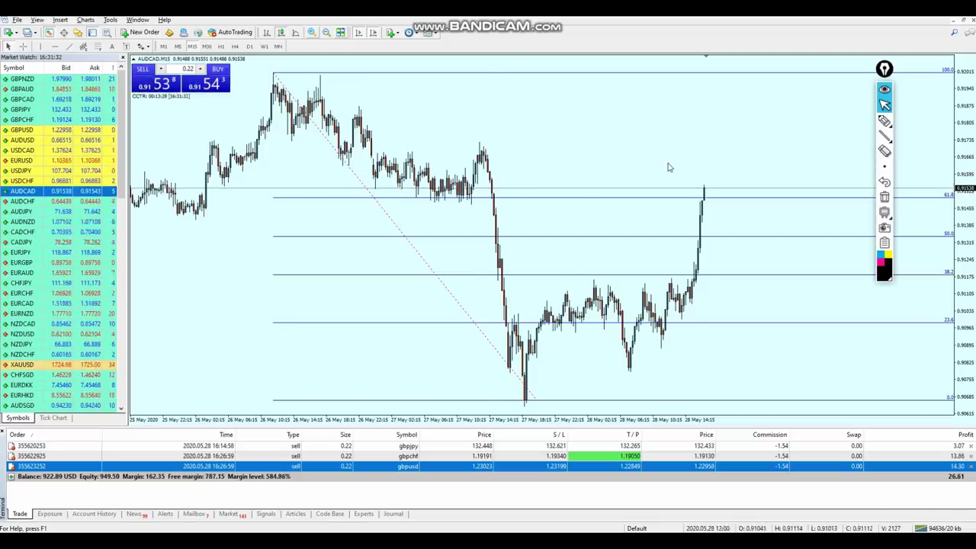
Step: Check the AUDCAD 61.8 level against earlier price action and open a 0.22-lot AUDCAD sell at market
{"action": "key", "text": "minus"}
{"action": "key", "text": "minus"}
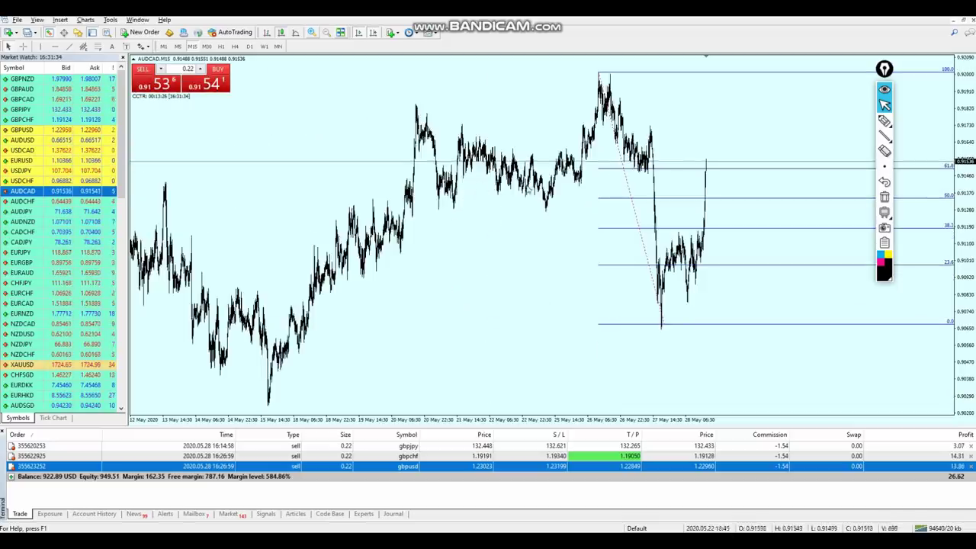
{"action": "key", "text": "plus"}
{"action": "key", "text": "plus"}
{"action": "middle_click", "coordinate": [218, 196]}
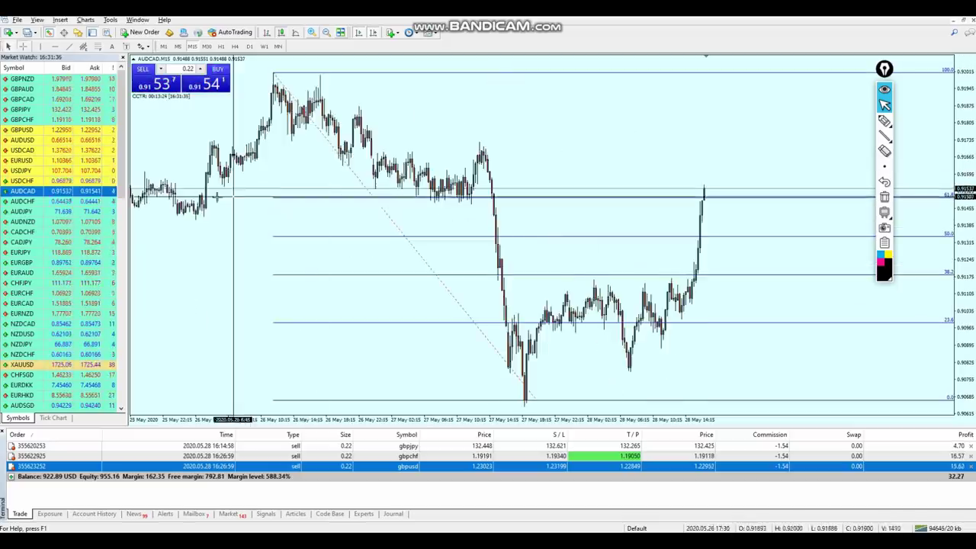
{"action": "middle_click", "coordinate": [233, 176]}
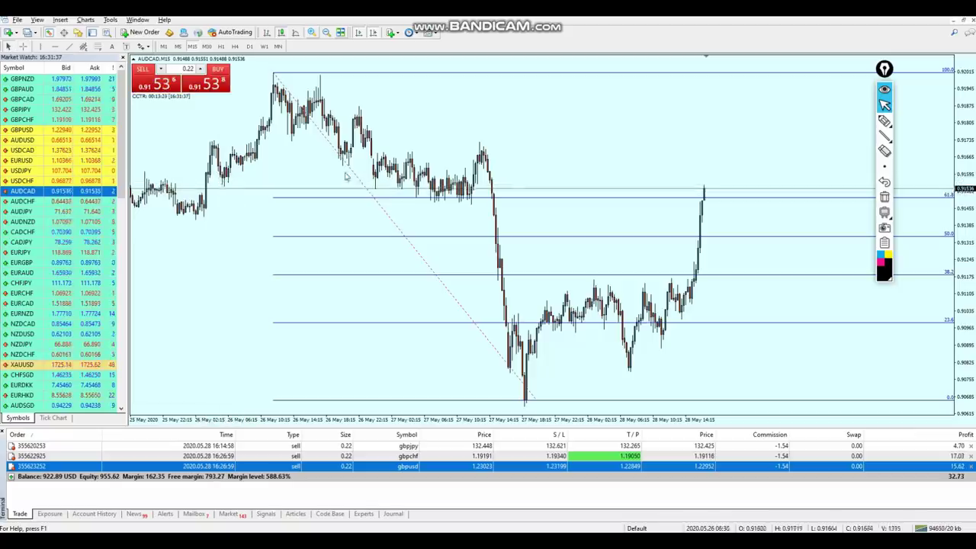
{"action": "left_click", "coordinate": [158, 89]}
Step: Examine the AUDCAD price history around the sell entry and the 61.8 level for earlier support and resistance
{"action": "key", "text": "minus"}
{"action": "key", "text": "minus"}
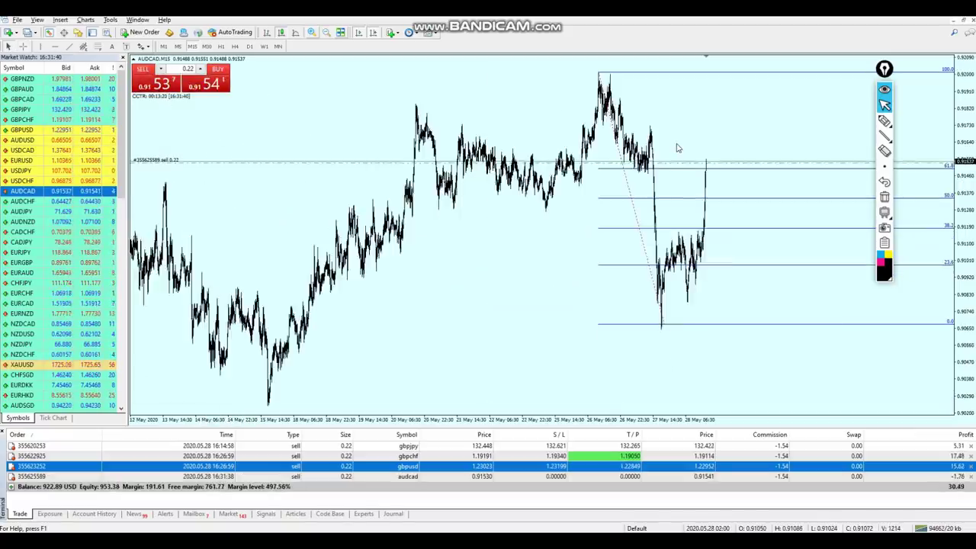
{"action": "key", "text": "plus"}
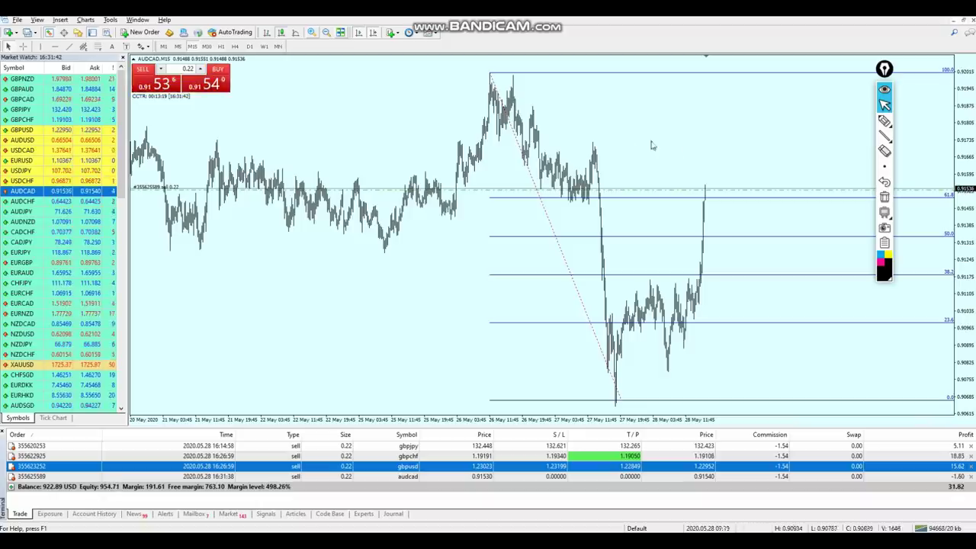
{"action": "key", "text": "plus"}
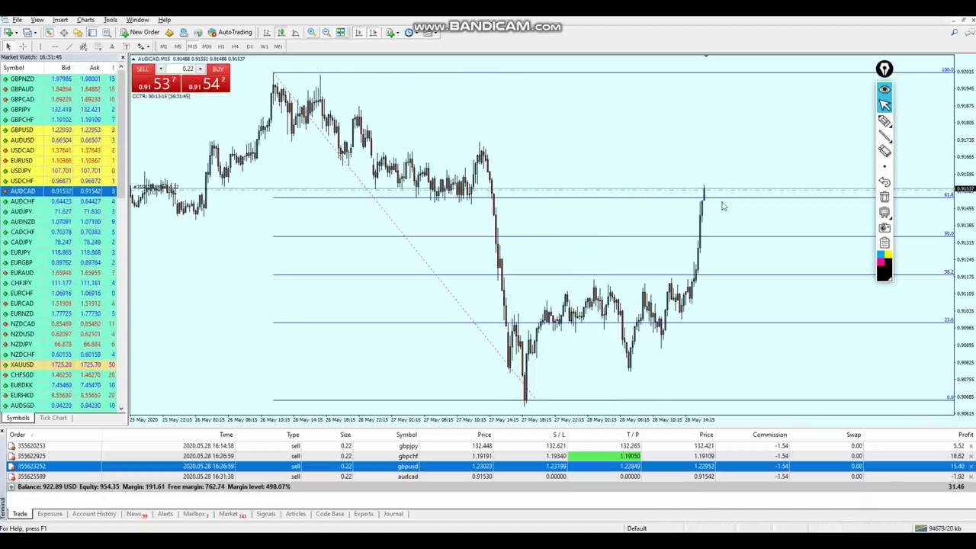
{"action": "mouse_move", "coordinate": [885, 121]}
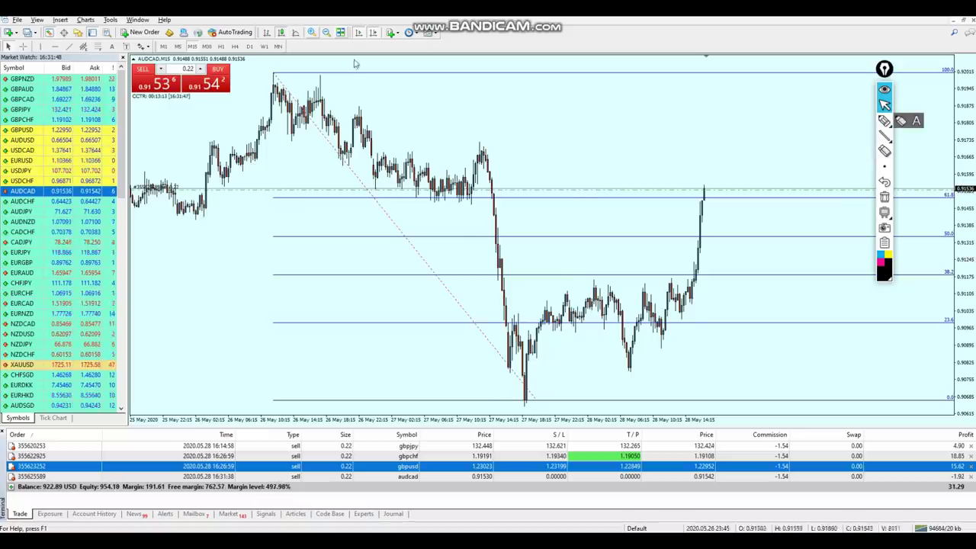
{"action": "left_click", "coordinate": [327, 32]}
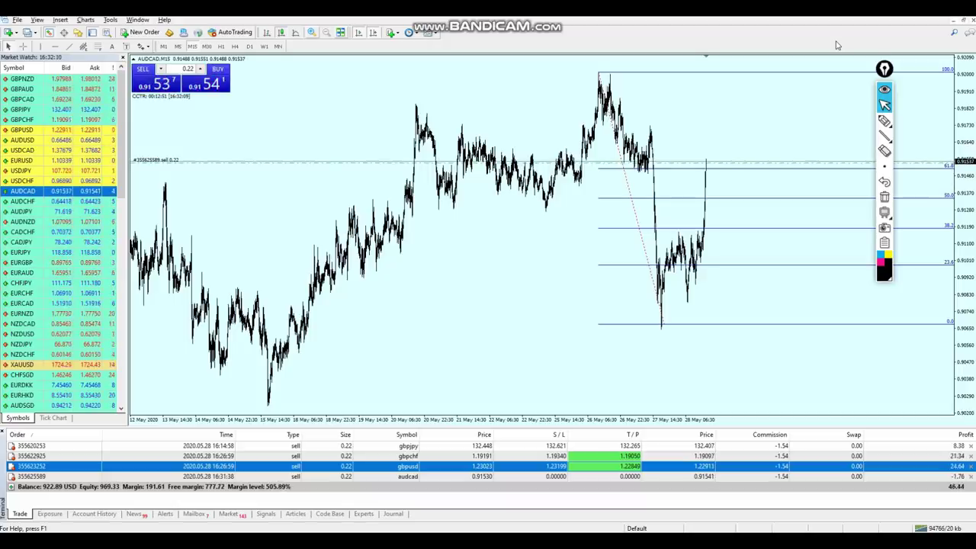
{"action": "key", "text": "plus"}
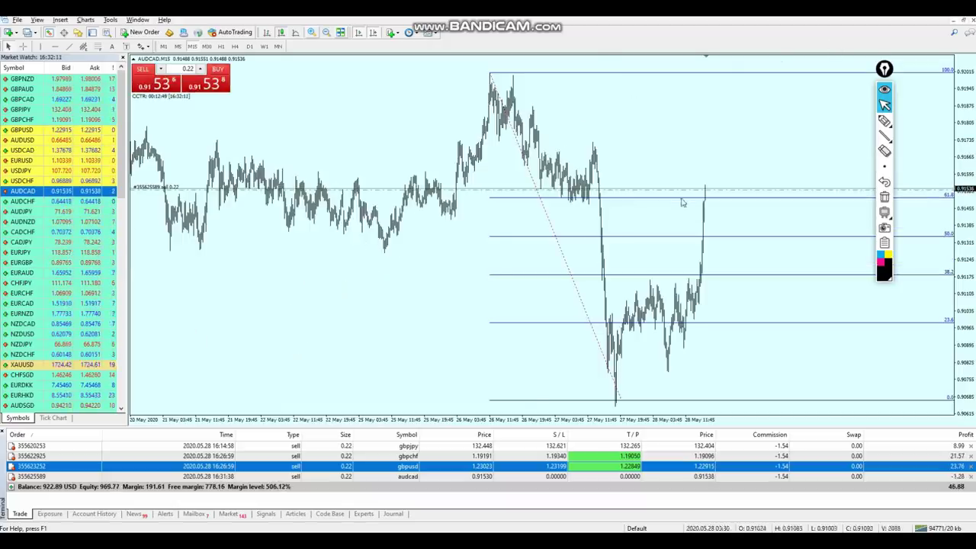
{"action": "key", "text": "plus"}
{"action": "key", "text": "minus"}
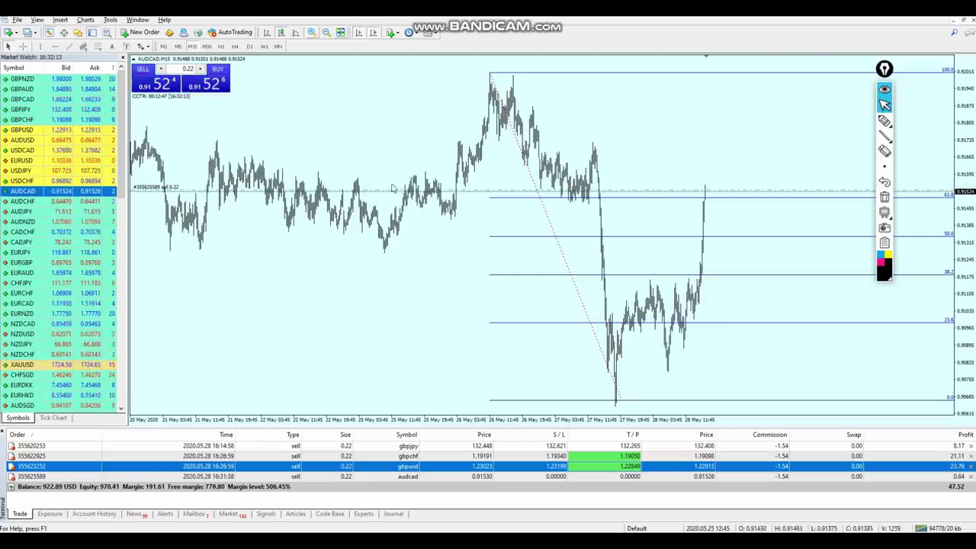
{"action": "key", "text": "plus"}
{"action": "key", "text": "minus"}
{"action": "key", "text": "minus"}
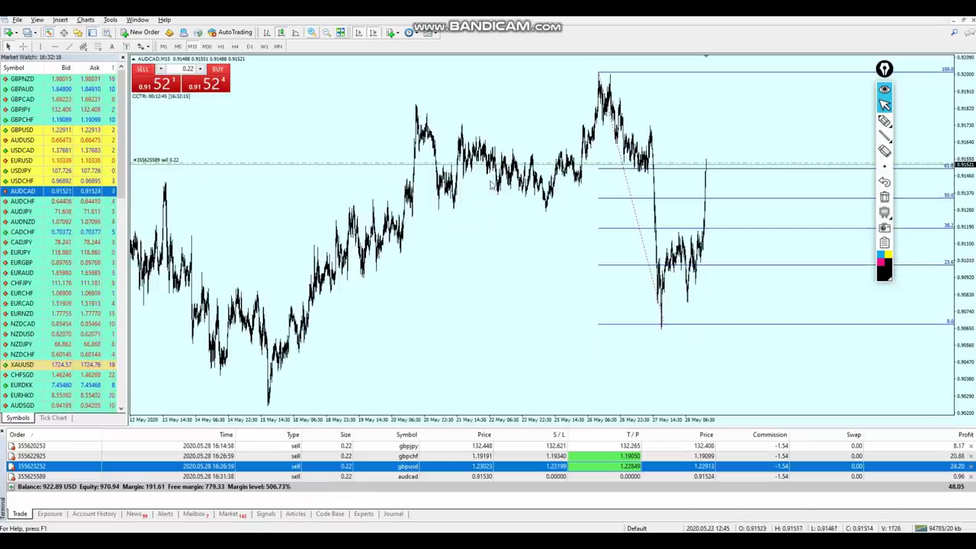
Step: Add a horizontal line across the AUDCAD consolidation and adjust it to 0.91555
{"action": "left_click", "coordinate": [54, 46]}
{"action": "left_click", "coordinate": [525, 153]}
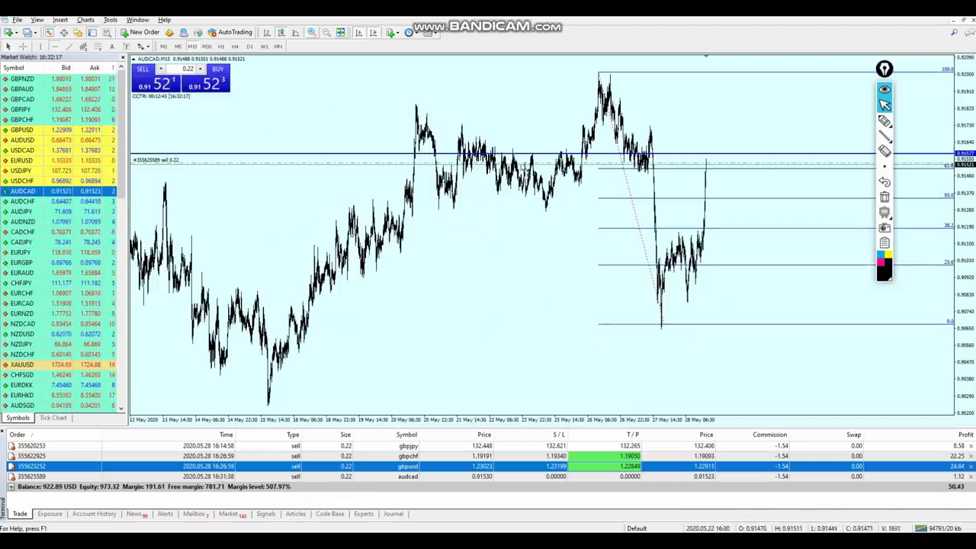
{"action": "double_click", "coordinate": [525, 154]}
{"action": "left_click_drag", "start_coordinate": [525, 154], "coordinate": [529, 157]}
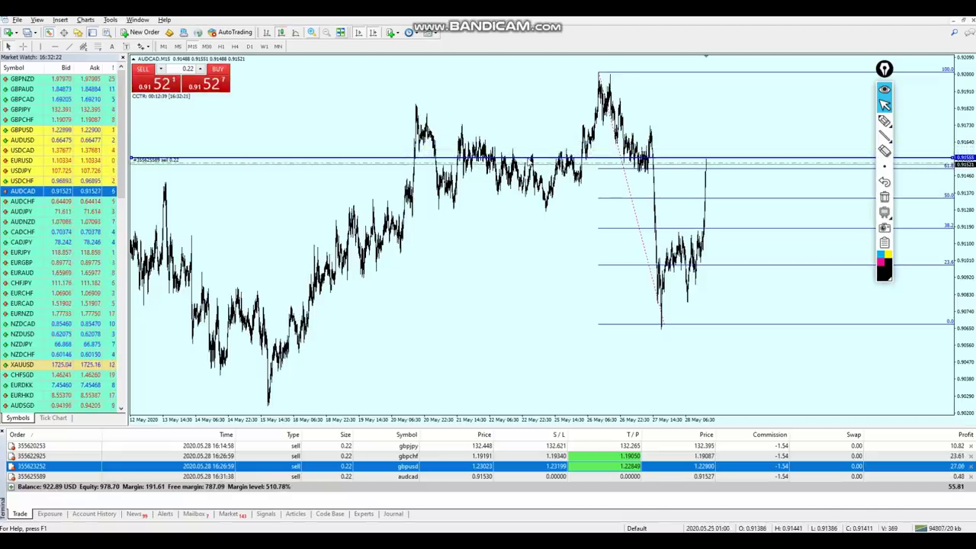
Step: Circle the AUDCAD touches of the 0.91555 line between 22 and 26 May with the pen, and clear the markings
{"action": "key", "text": "plus"}
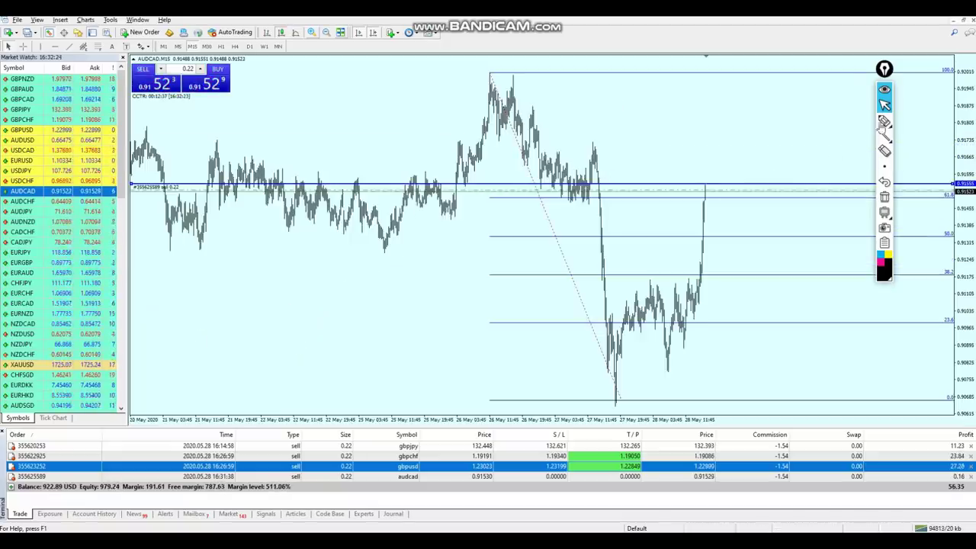
{"action": "left_click", "coordinate": [885, 120]}
{"action": "left_click_drag", "start_coordinate": [296, 189], "coordinate": [305, 193]}
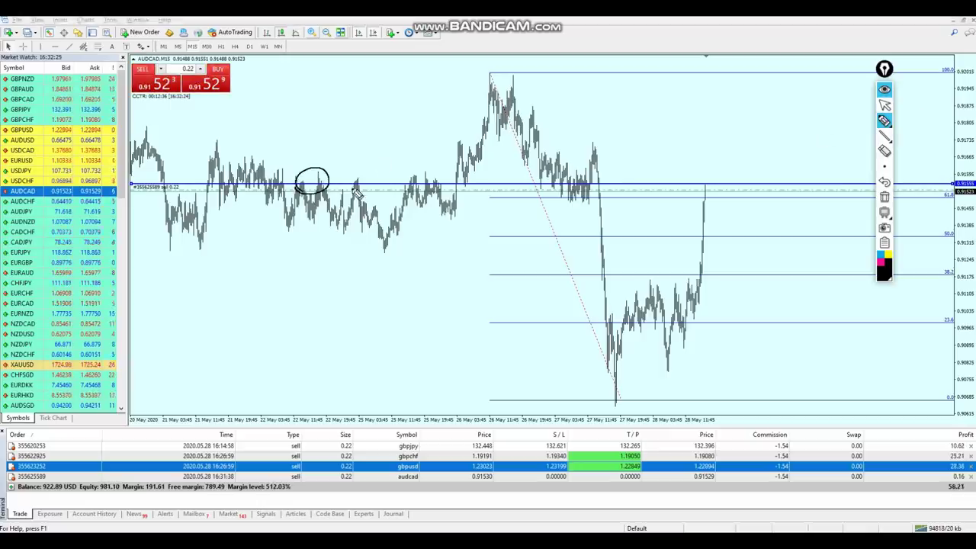
{"action": "left_click_drag", "start_coordinate": [357, 174], "coordinate": [364, 175]}
{"action": "mouse_move", "coordinate": [416, 192]}
{"action": "left_mouse_down"}
{"action": "mouse_move", "coordinate": [436, 175]}
{"action": "mouse_move", "coordinate": [423, 170]}
{"action": "left_mouse_up"}
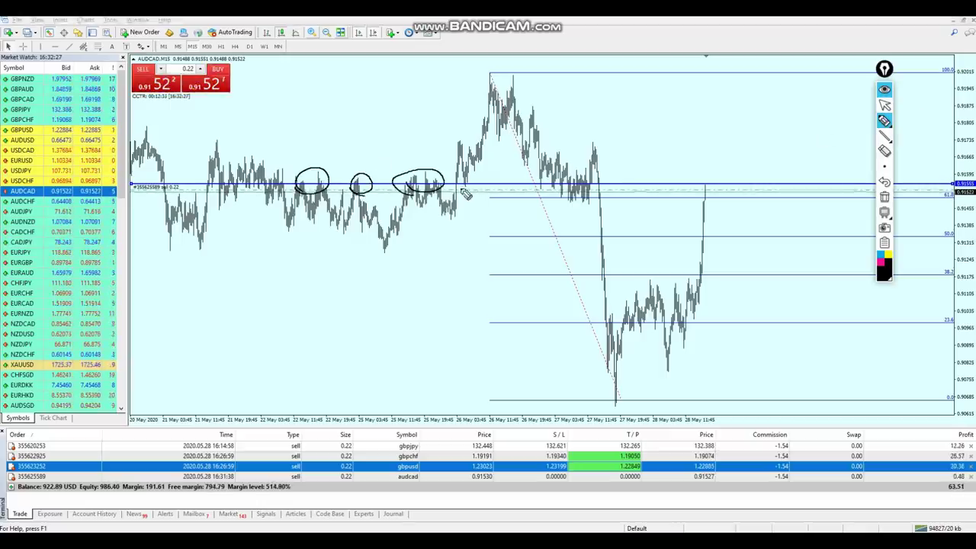
{"action": "mouse_move", "coordinate": [478, 191]}
{"action": "left_mouse_down"}
{"action": "mouse_move", "coordinate": [544, 187]}
{"action": "mouse_move", "coordinate": [538, 178]}
{"action": "left_mouse_up"}
{"action": "mouse_move", "coordinate": [886, 121]}
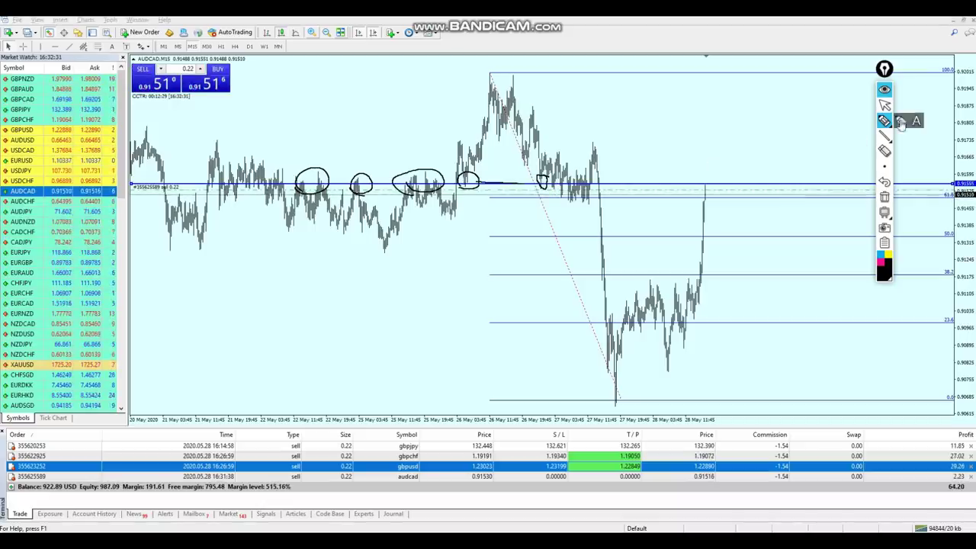
{"action": "left_click", "coordinate": [885, 104]}
{"action": "left_click", "coordinate": [885, 197]}
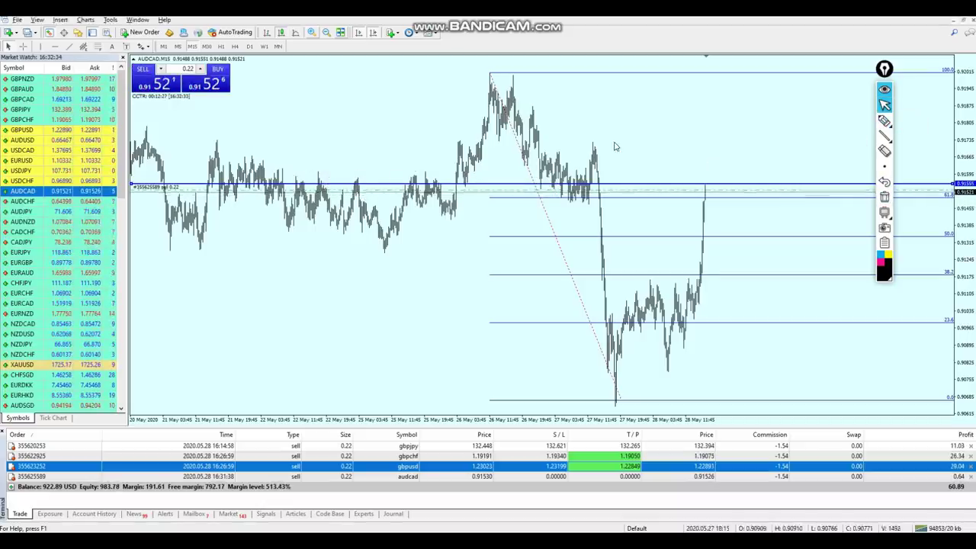
Step: Examine the AUDCAD consolidation and sell-off of 27 May around the 0.91555 line and the 61.8 level
{"action": "key", "text": "plus"}
{"action": "key", "text": "plus"}
{"action": "key", "text": "minus"}
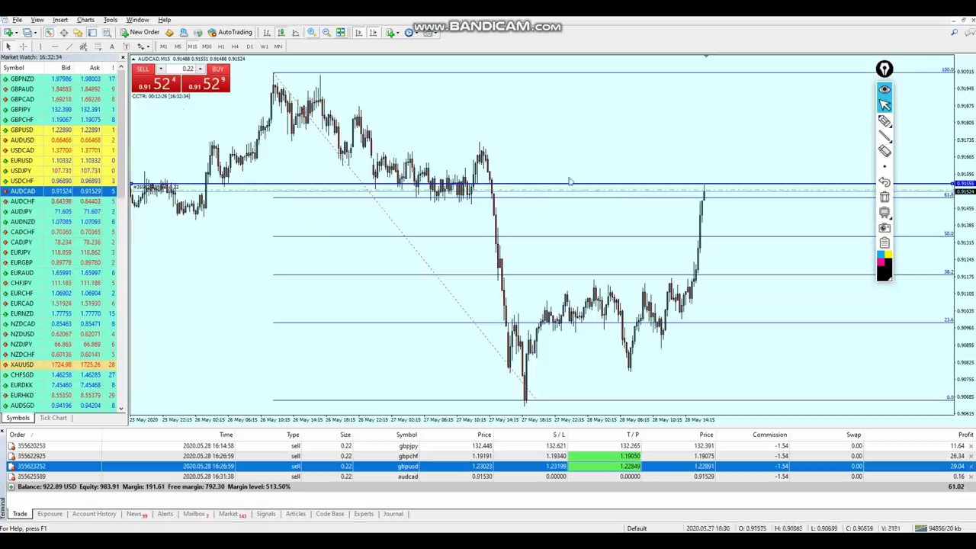
{"action": "left_click", "coordinate": [900, 122]}
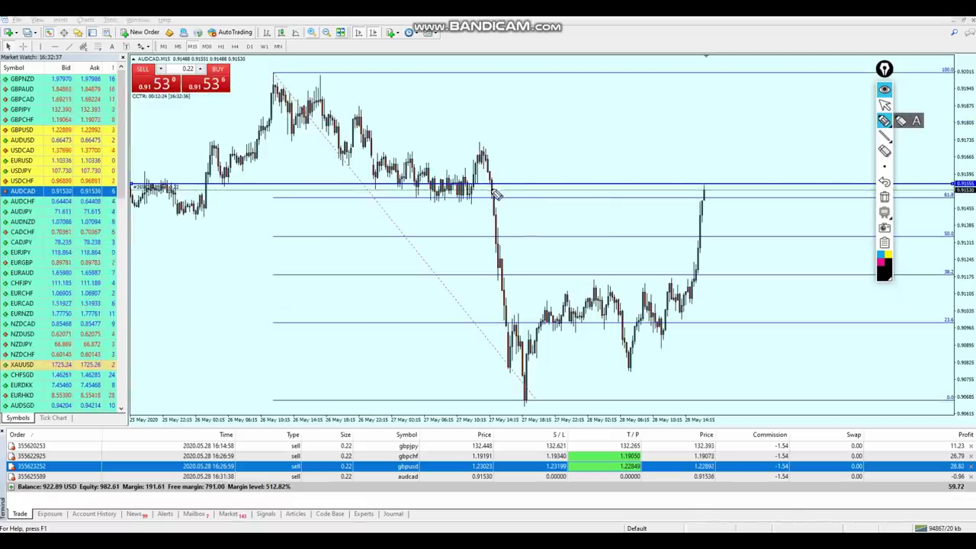
{"action": "left_click", "coordinate": [885, 104]}
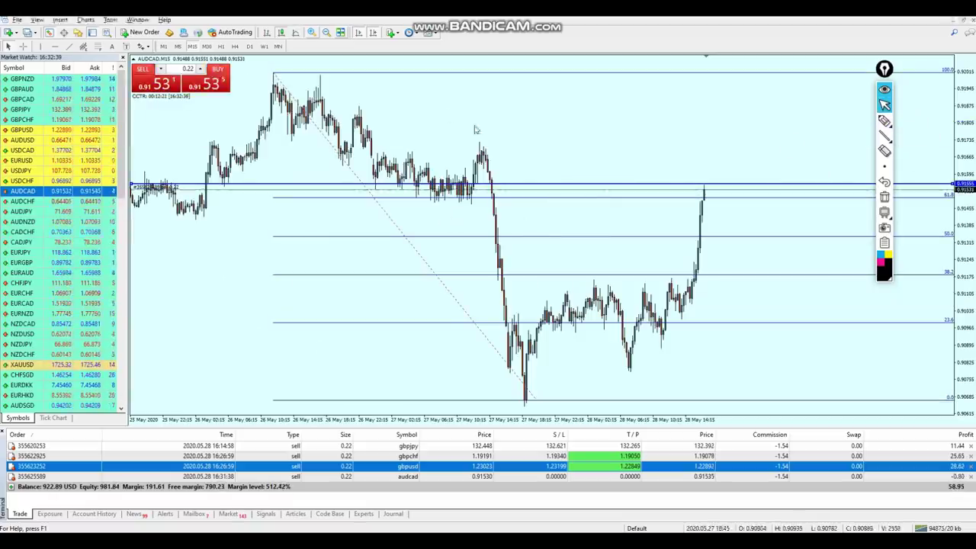
{"action": "key", "text": "plus"}
{"action": "key", "text": "plus"}
{"action": "scroll", "coordinate": [496, 233], "scroll_direction": "up", "scroll_amount": 6}
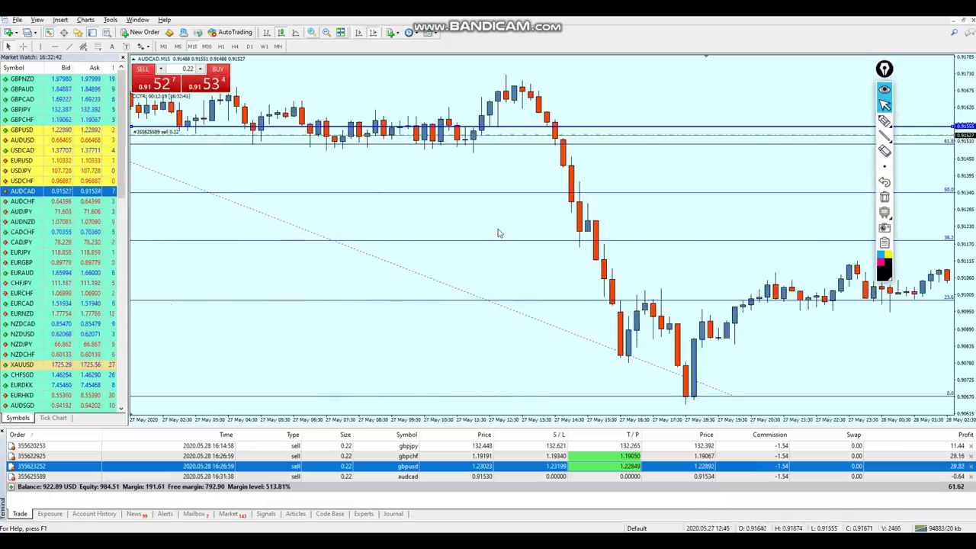
{"action": "key", "text": "minus"}
{"action": "scroll", "coordinate": [562, 206], "scroll_direction": "up", "scroll_amount": 5}
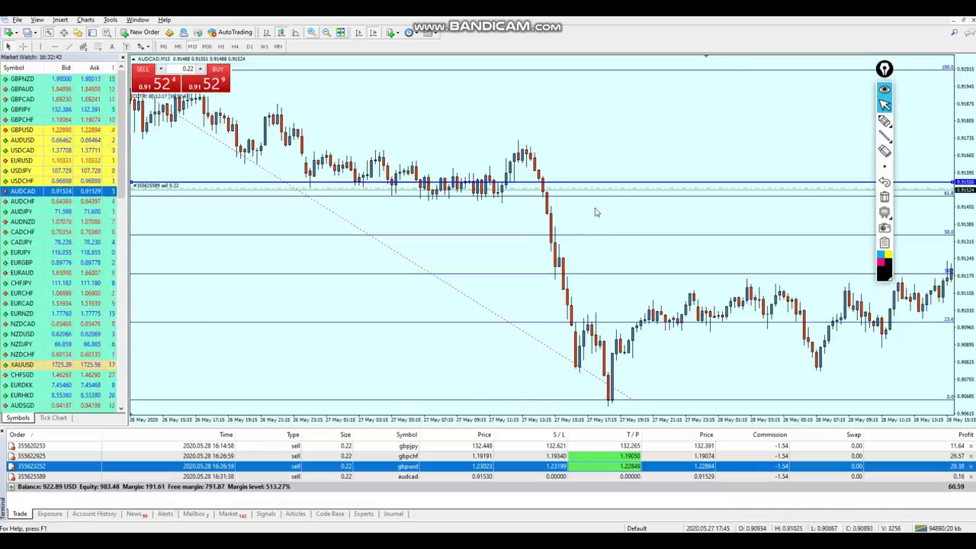
Step: Underline the AUDCAD consolidation lows of 27 May with the pen, mark the breakdown with arrows, and clear the markings
{"action": "left_click", "coordinate": [885, 121]}
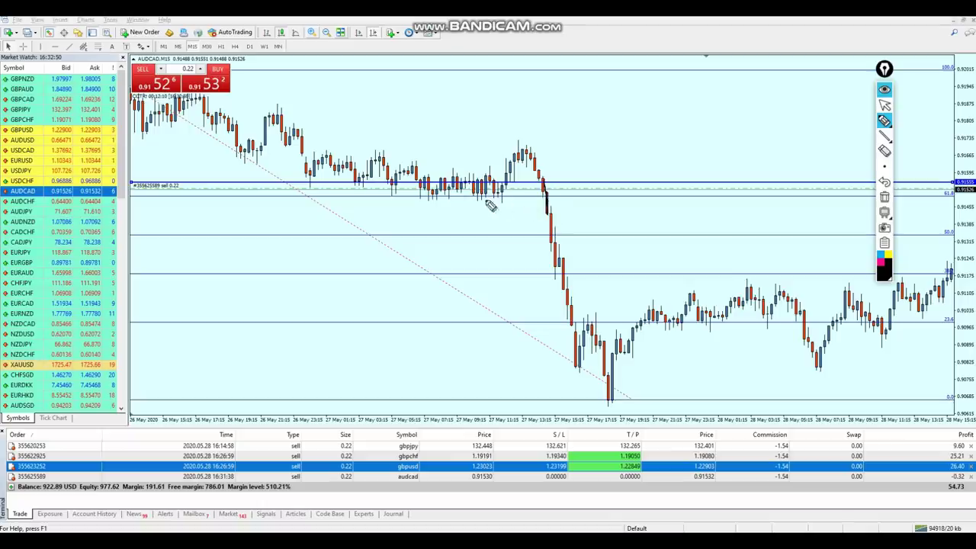
{"action": "left_click_drag", "start_coordinate": [401, 198], "coordinate": [457, 201]}
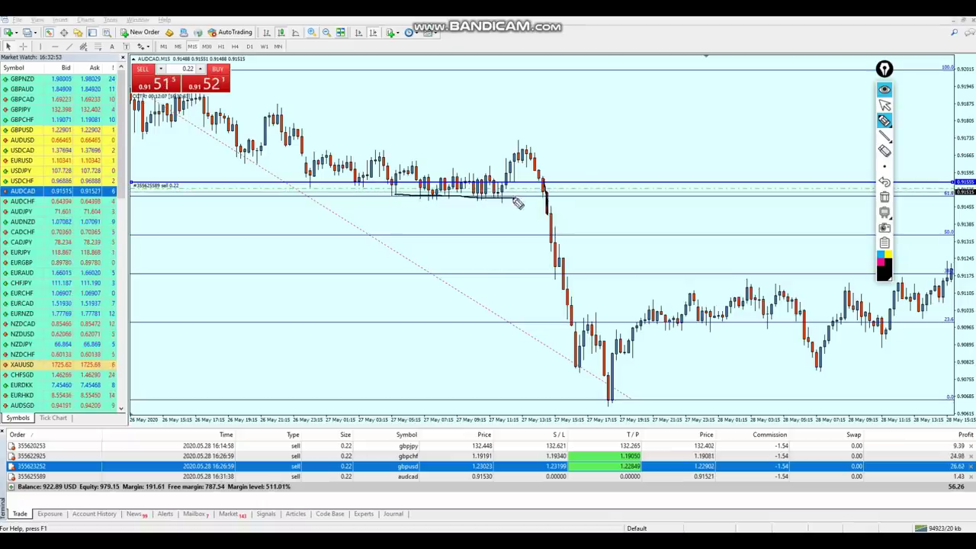
{"action": "left_click", "coordinate": [885, 197]}
{"action": "left_click_drag", "start_coordinate": [431, 202], "coordinate": [536, 208]}
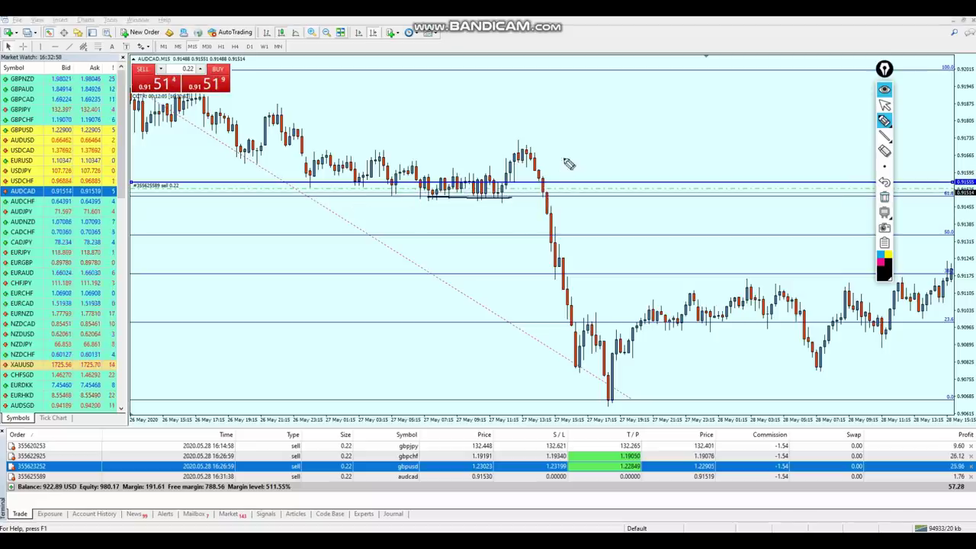
{"action": "left_click_drag", "start_coordinate": [564, 159], "coordinate": [557, 198]}
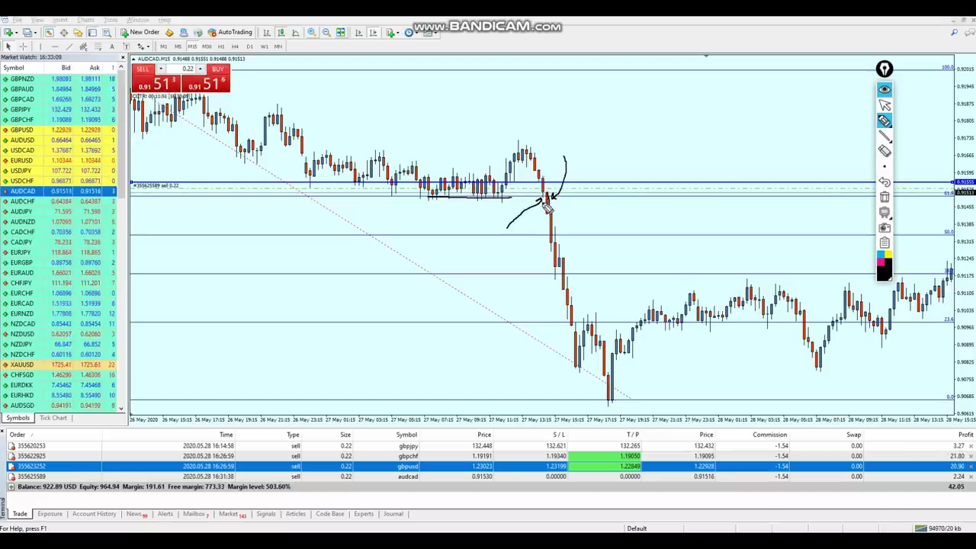
{"action": "left_click_drag", "start_coordinate": [494, 199], "coordinate": [543, 199]}
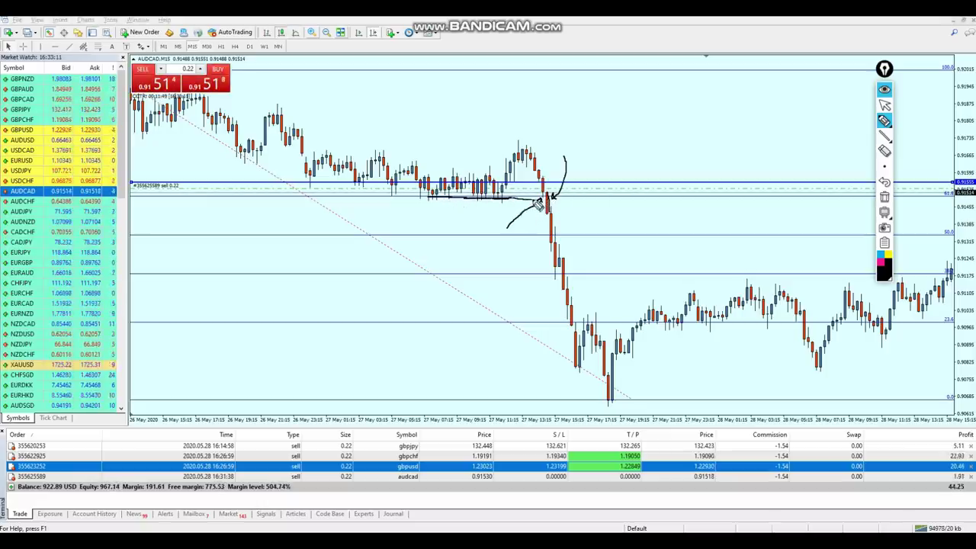
{"action": "left_click", "coordinate": [885, 105]}
{"action": "left_click", "coordinate": [884, 196]}
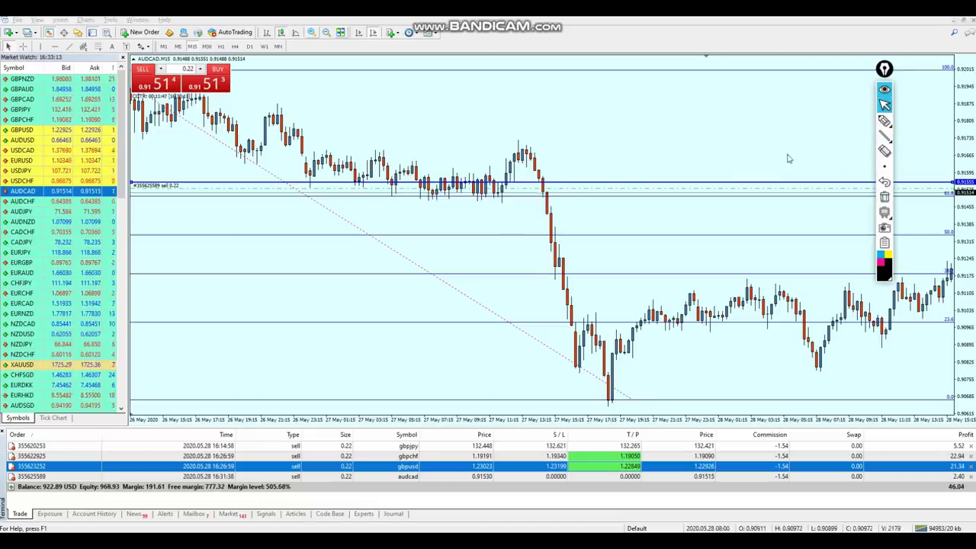
Step: Set the AUDCAD sell's take profit to 0.91358 and its stop loss to 0.91746 on the chart
{"action": "left_click_drag", "start_coordinate": [789, 157], "coordinate": [501, 175]}
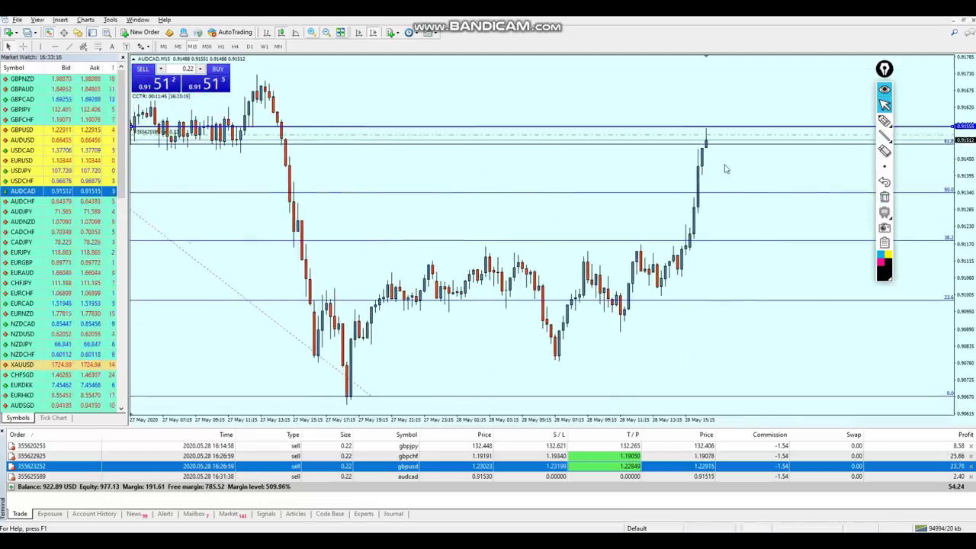
{"action": "key", "text": "minus"}
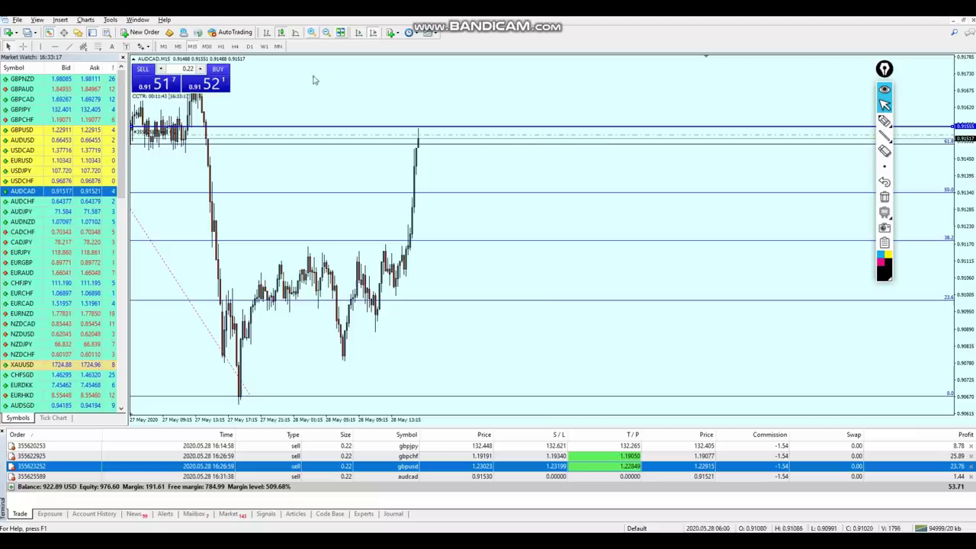
{"action": "left_click", "coordinate": [360, 34]}
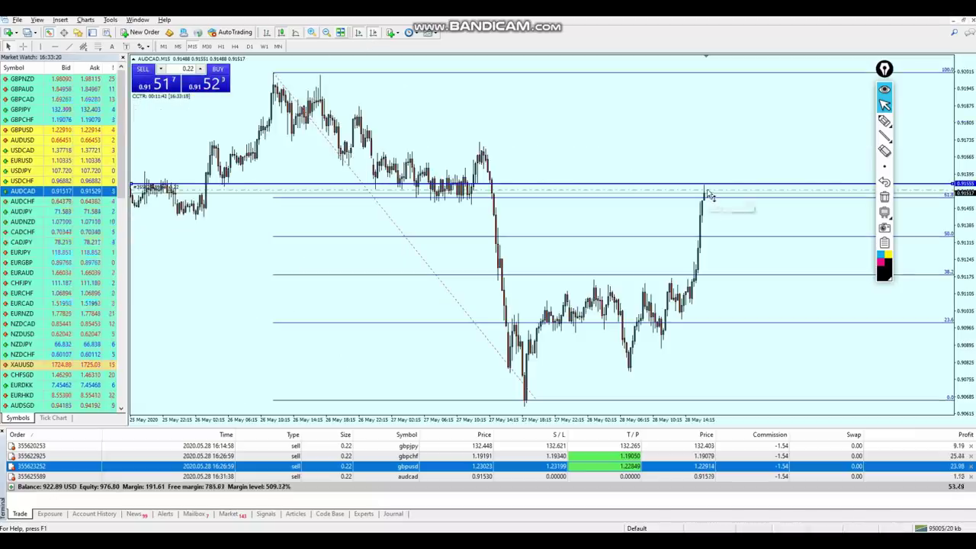
{"action": "left_click_drag", "start_coordinate": [710, 195], "coordinate": [716, 238]}
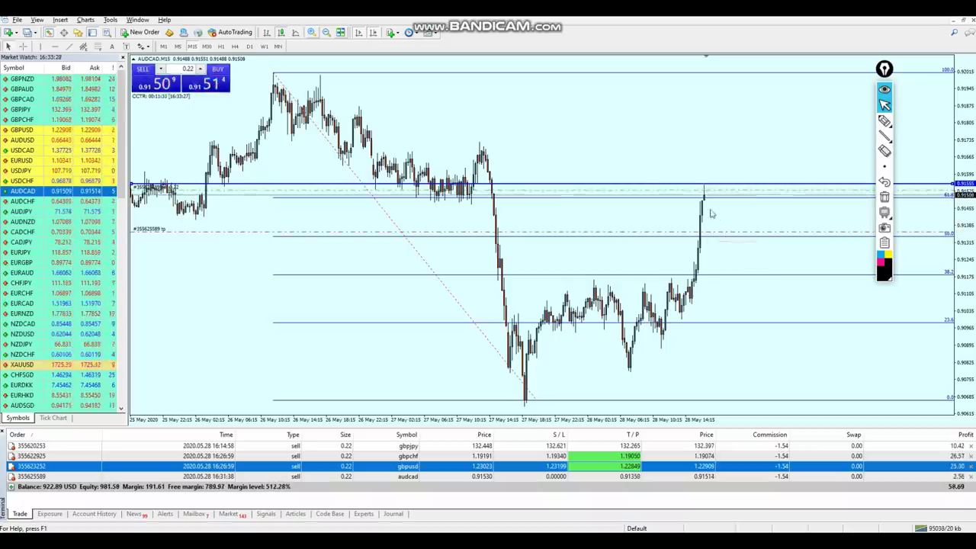
{"action": "left_click_drag", "start_coordinate": [708, 196], "coordinate": [703, 142]}
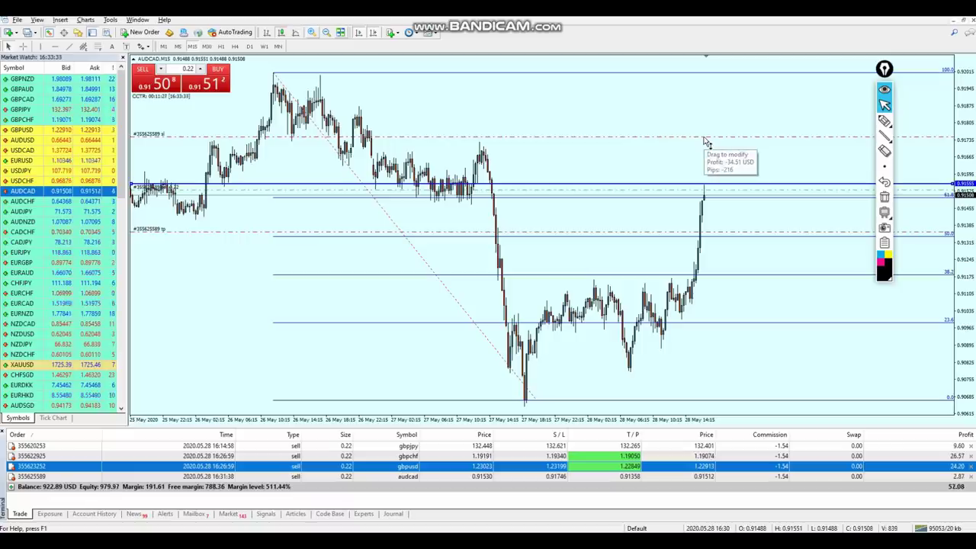
Step: Circle the AUDCAD swing high of 27 May, sketch a possible rise to it and a fall to the 50.0 level, and clear the markings
{"action": "left_click", "coordinate": [885, 120]}
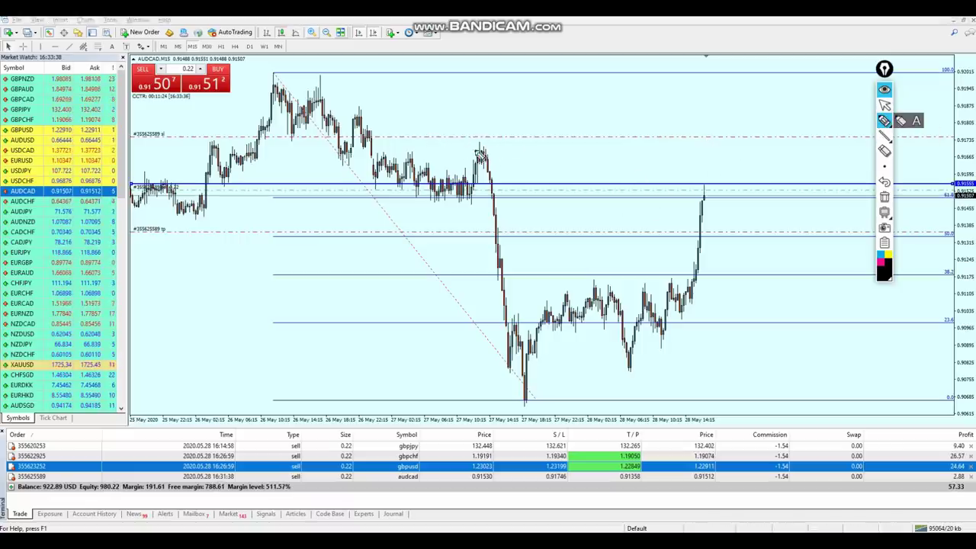
{"action": "left_click_drag", "start_coordinate": [463, 160], "coordinate": [479, 164]}
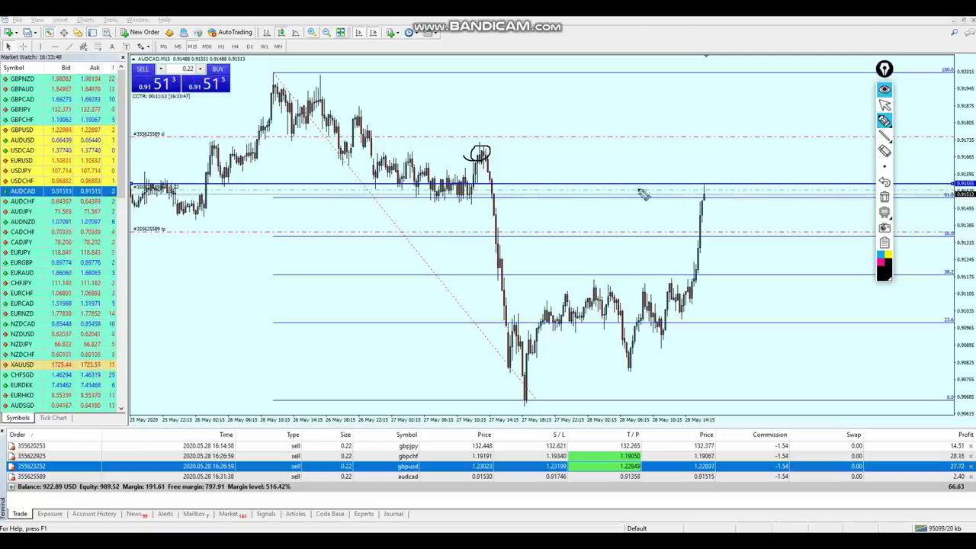
{"action": "left_click_drag", "start_coordinate": [705, 194], "coordinate": [717, 157]}
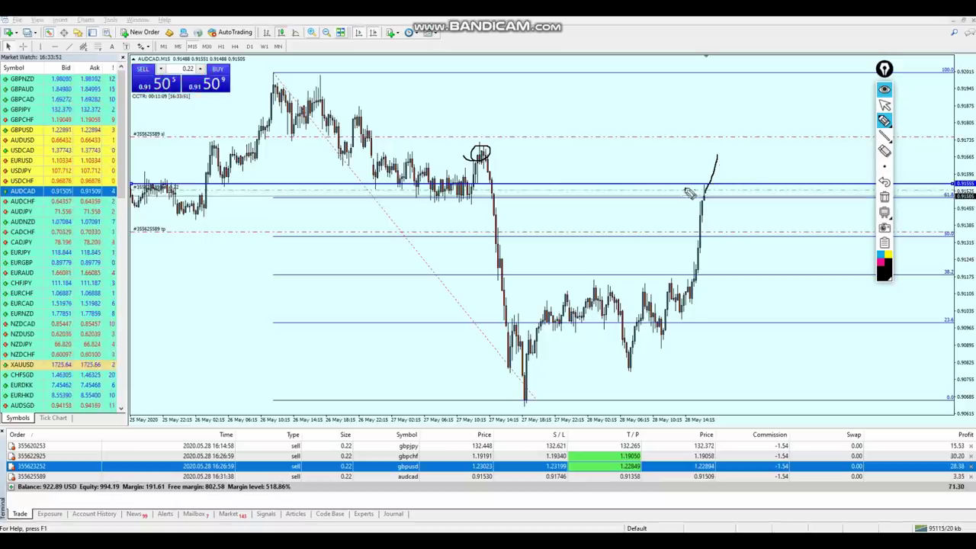
{"action": "left_click_drag", "start_coordinate": [709, 192], "coordinate": [720, 160]}
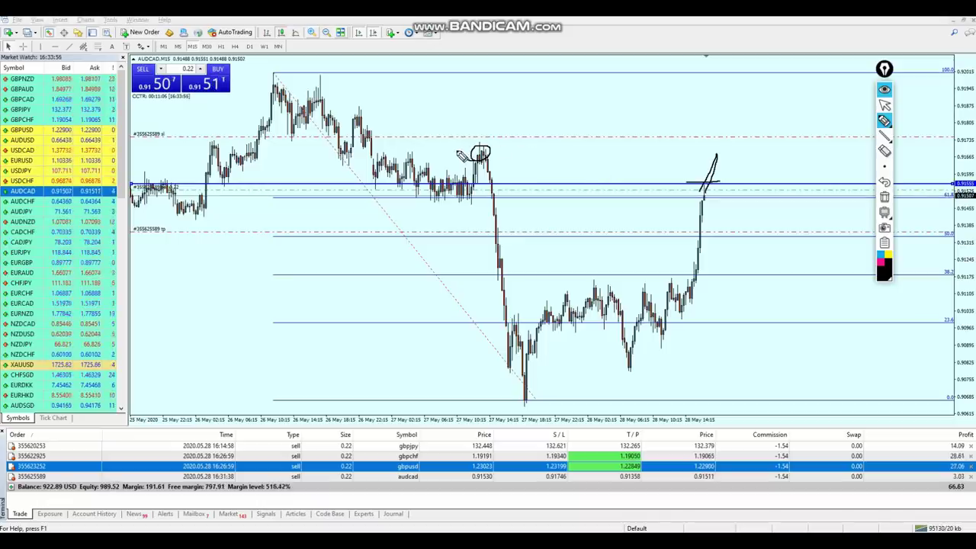
{"action": "left_click_drag", "start_coordinate": [478, 157], "coordinate": [479, 152]}
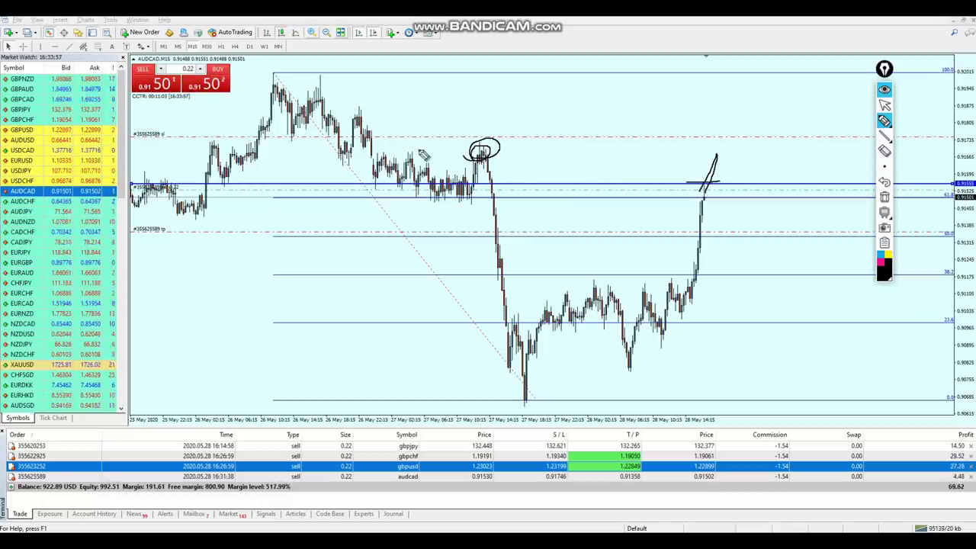
{"action": "left_click_drag", "start_coordinate": [385, 153], "coordinate": [792, 147]}
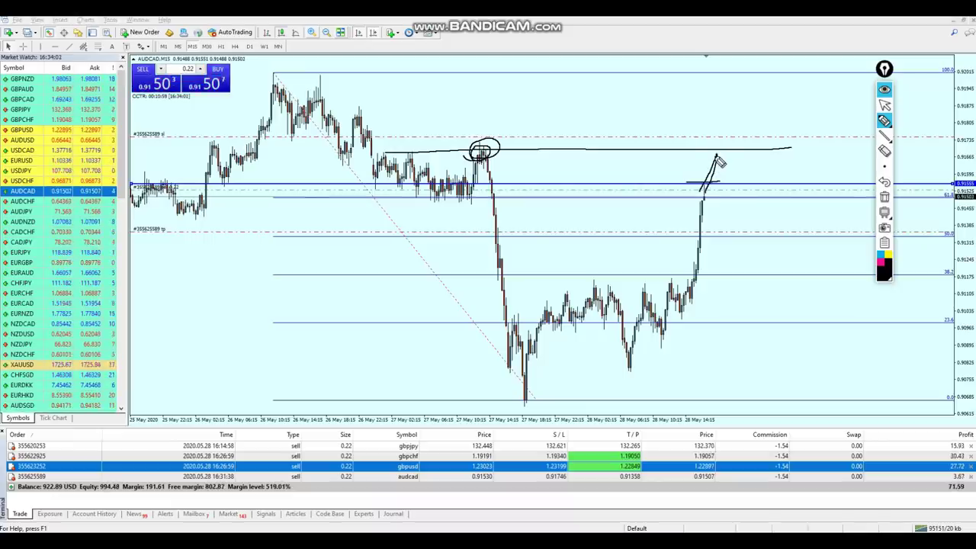
{"action": "left_click_drag", "start_coordinate": [718, 158], "coordinate": [735, 238]}
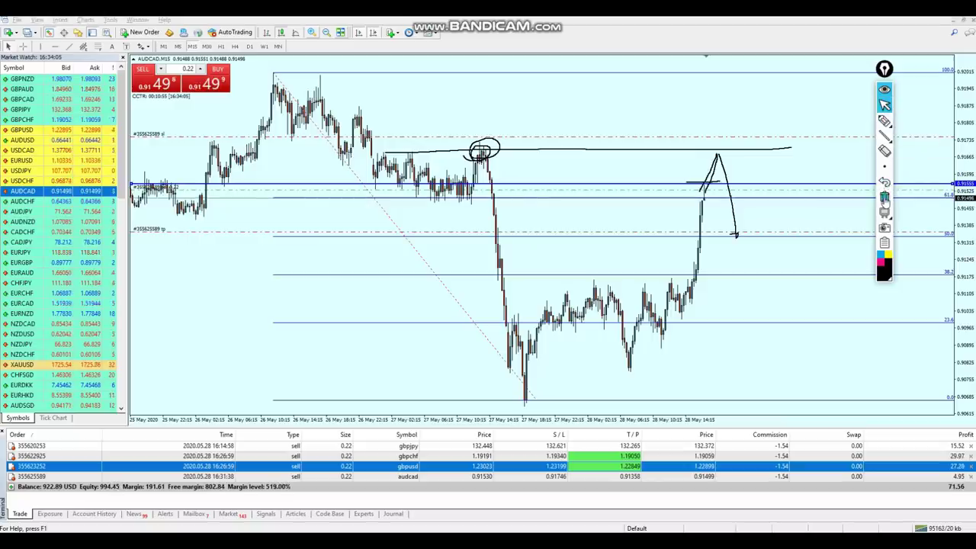
{"action": "left_click", "coordinate": [885, 197]}
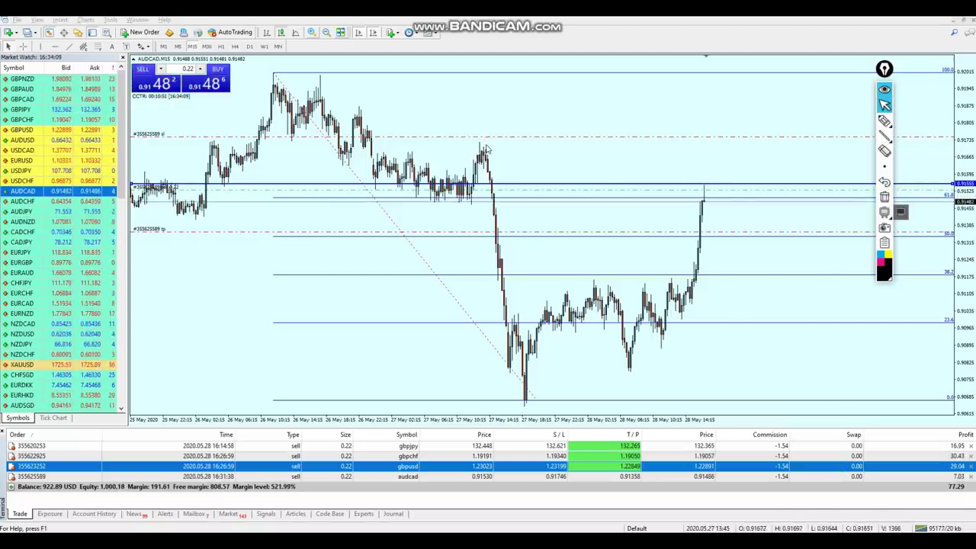
Step: Close the GBPCHF sell, and close the GBPUSD sell after checking its price against the 50.0 level
{"action": "left_click", "coordinate": [870, 455]}
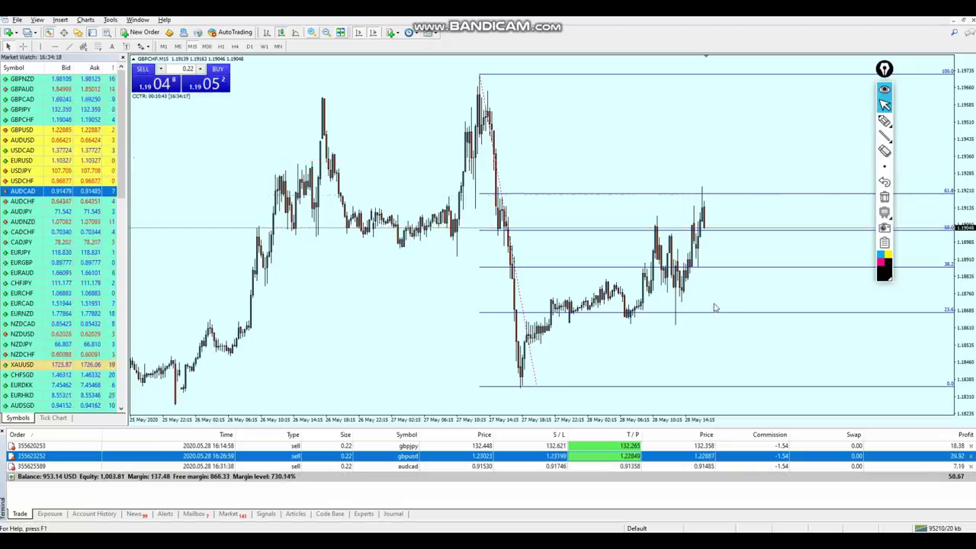
{"action": "left_click", "coordinate": [799, 458]}
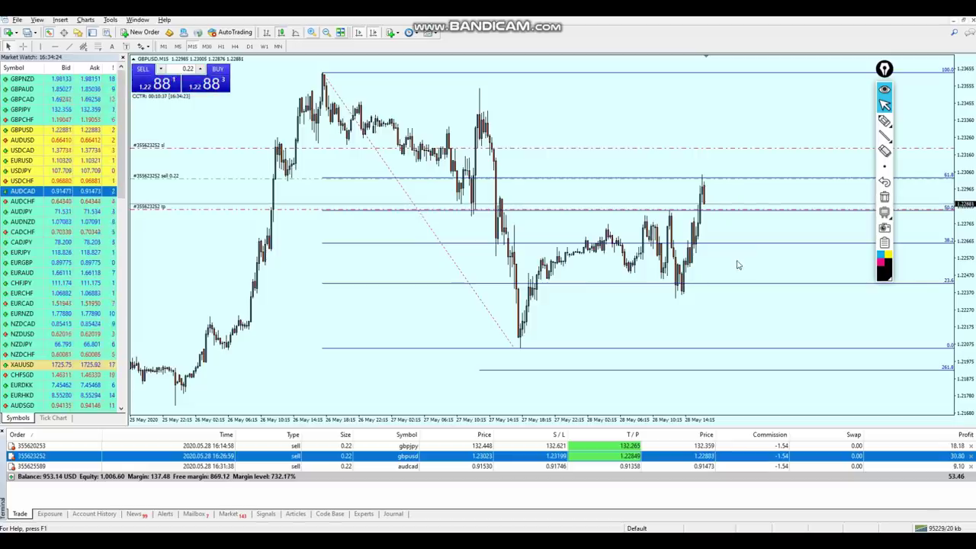
{"action": "middle_click", "coordinate": [679, 204]}
{"action": "left_click_drag", "start_coordinate": [709, 179], "coordinate": [713, 214]}
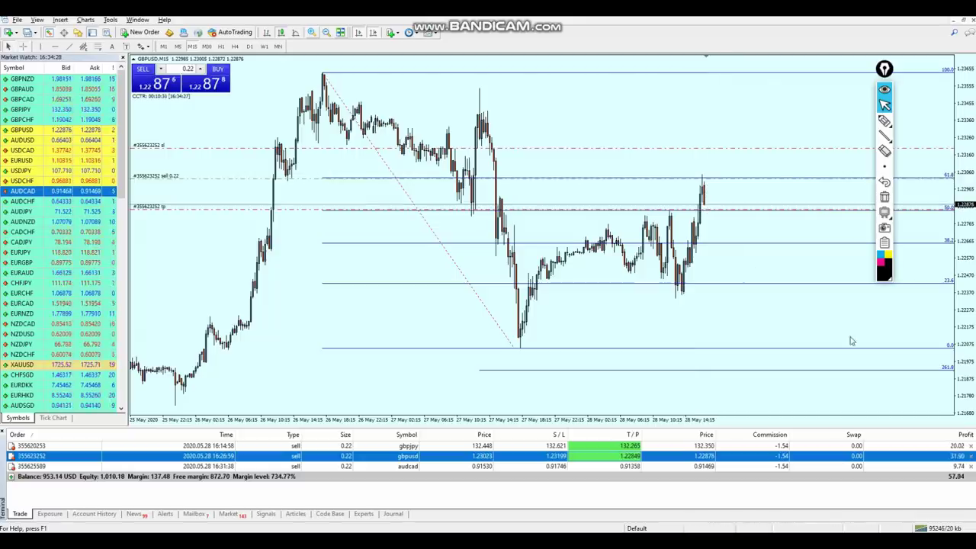
{"action": "left_click", "coordinate": [970, 456]}
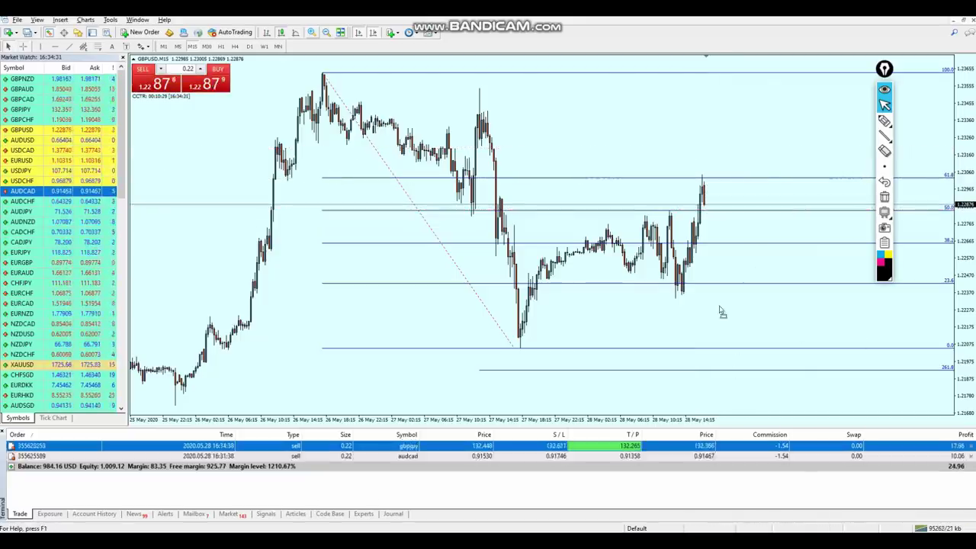
Step: Check the GBPJPY and AUDCAD charts and close both remaining sells
{"action": "middle_click", "coordinate": [715, 181]}
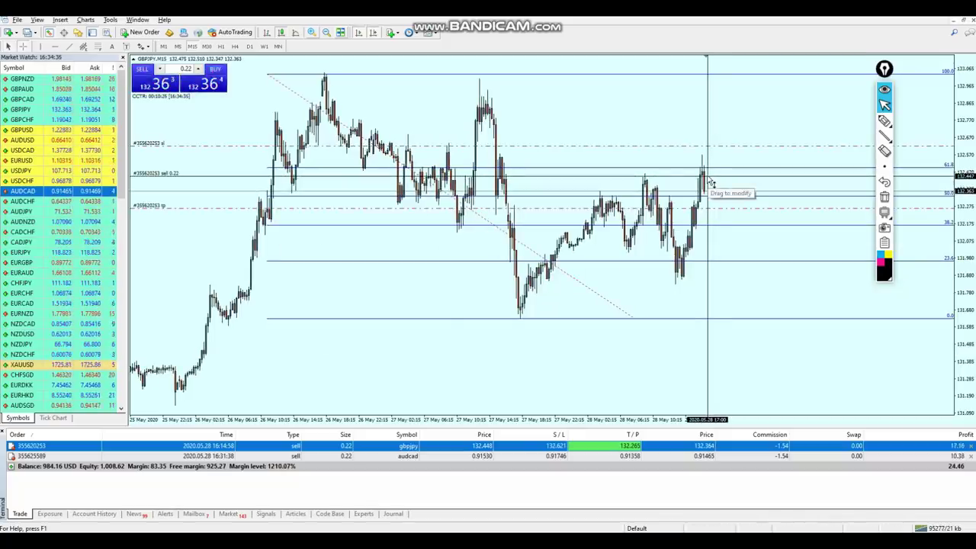
{"action": "left_click_drag", "start_coordinate": [711, 194], "coordinate": [715, 198]}
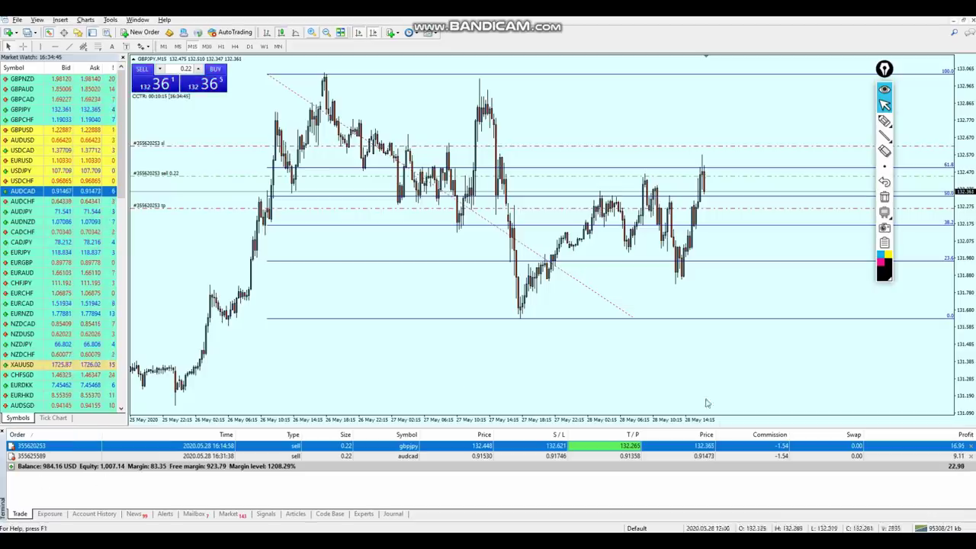
{"action": "left_click", "coordinate": [735, 456]}
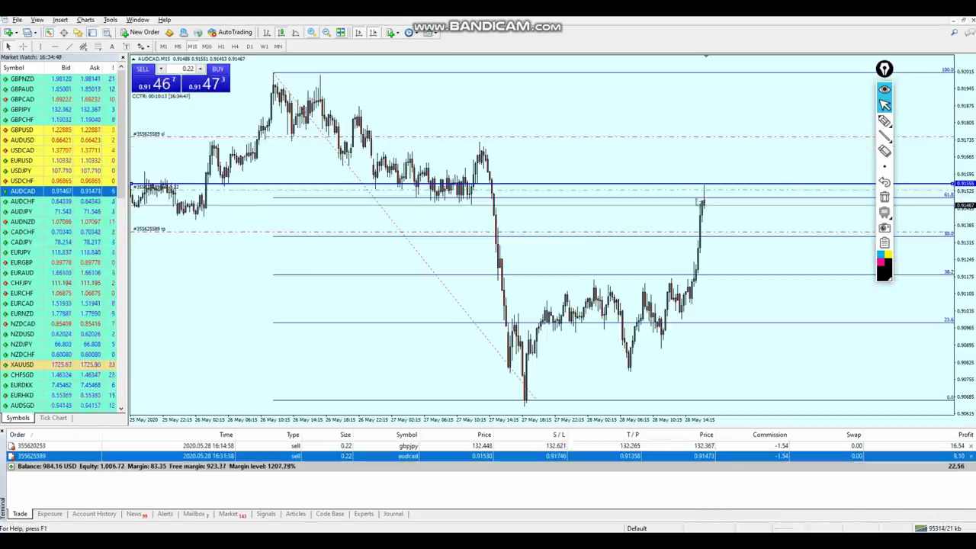
{"action": "key", "text": "Up"}
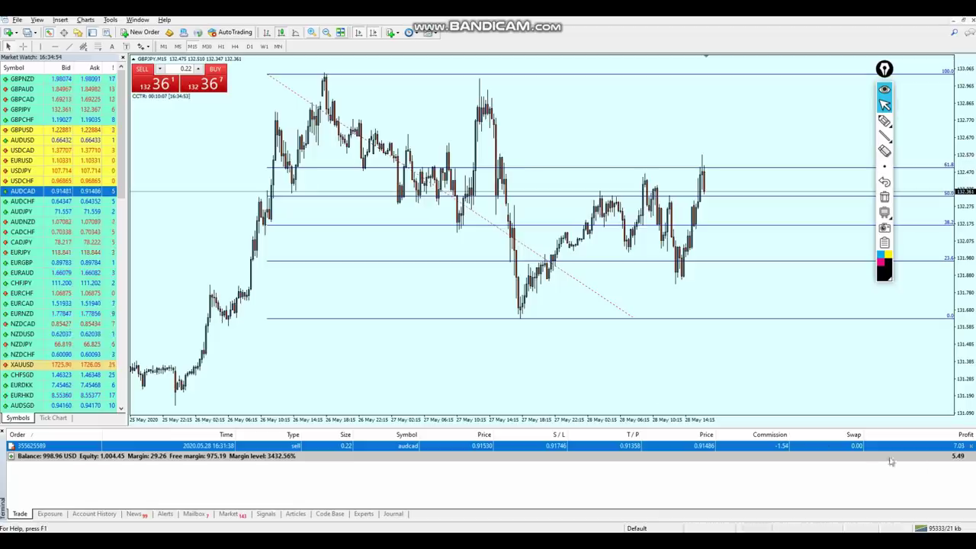
{"action": "left_click", "coordinate": [971, 447]}
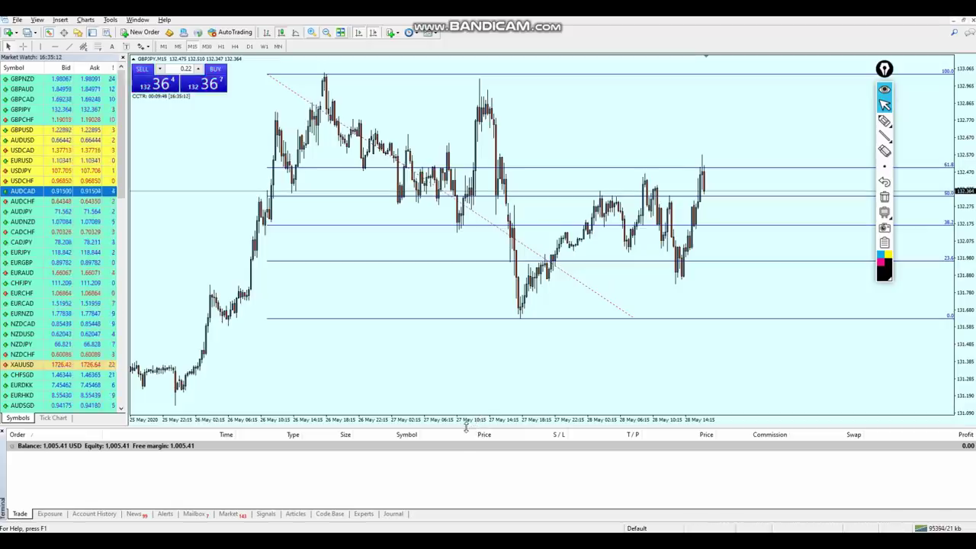
Step: Enlarge the chart area and delete the Fibonacci retracement from the GBPJPY chart
{"action": "left_click_drag", "start_coordinate": [466, 429], "coordinate": [471, 467]}
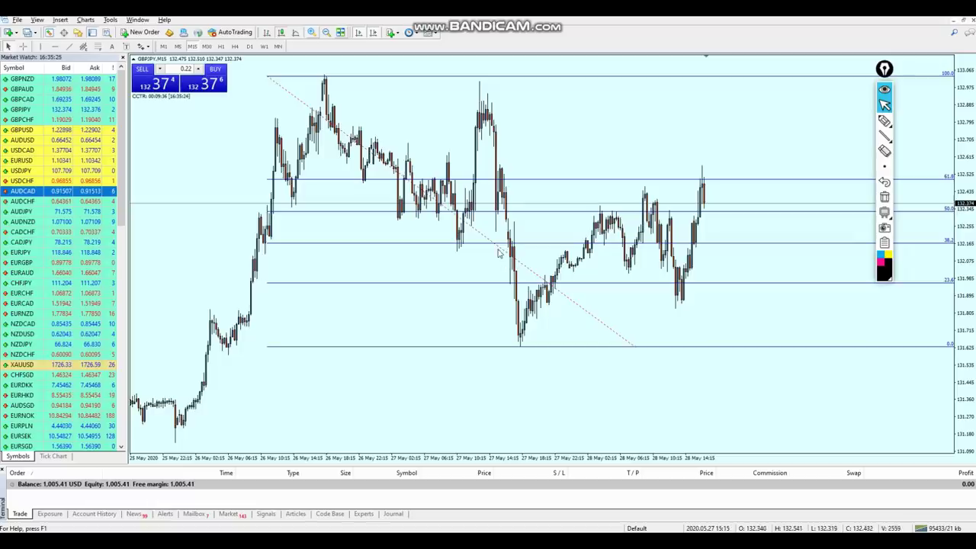
{"action": "key", "text": "BackSpace"}
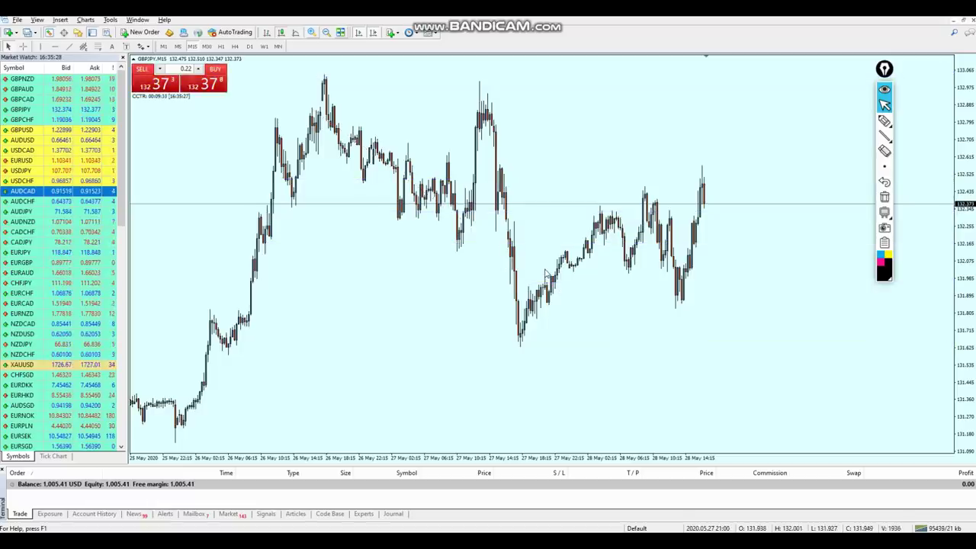